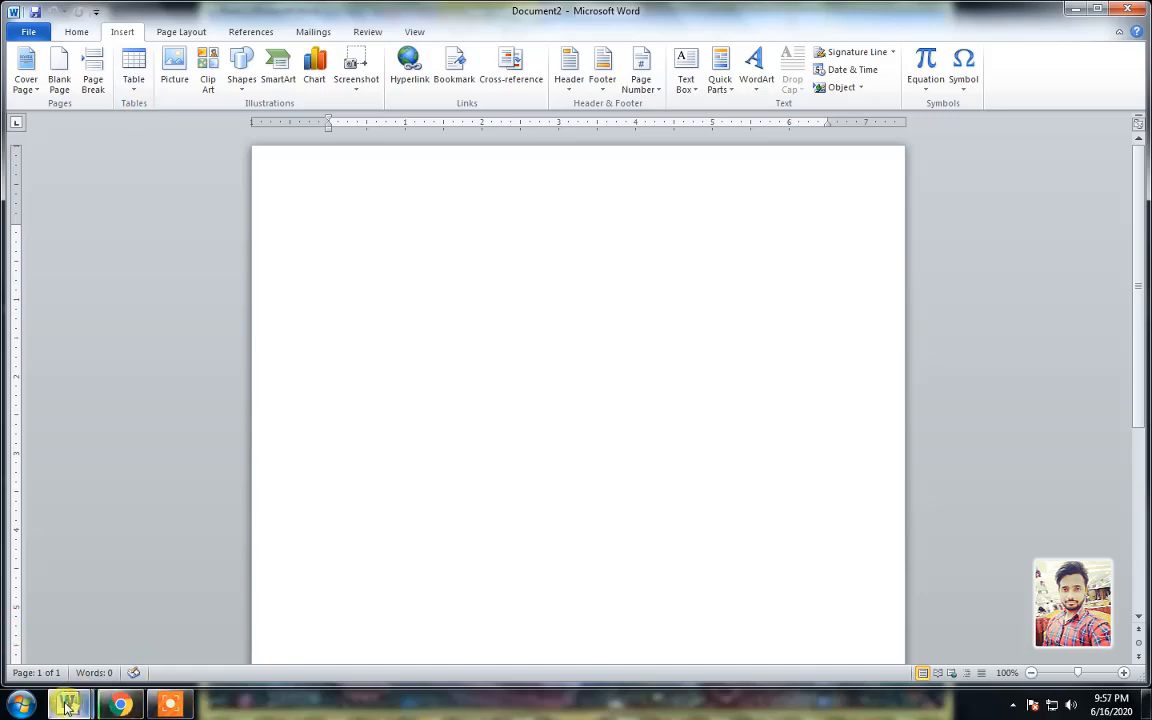
Step: Examine the sample bill layout in the Ram document, from its header to the signature row, and close that document
mouse_move(67, 707)
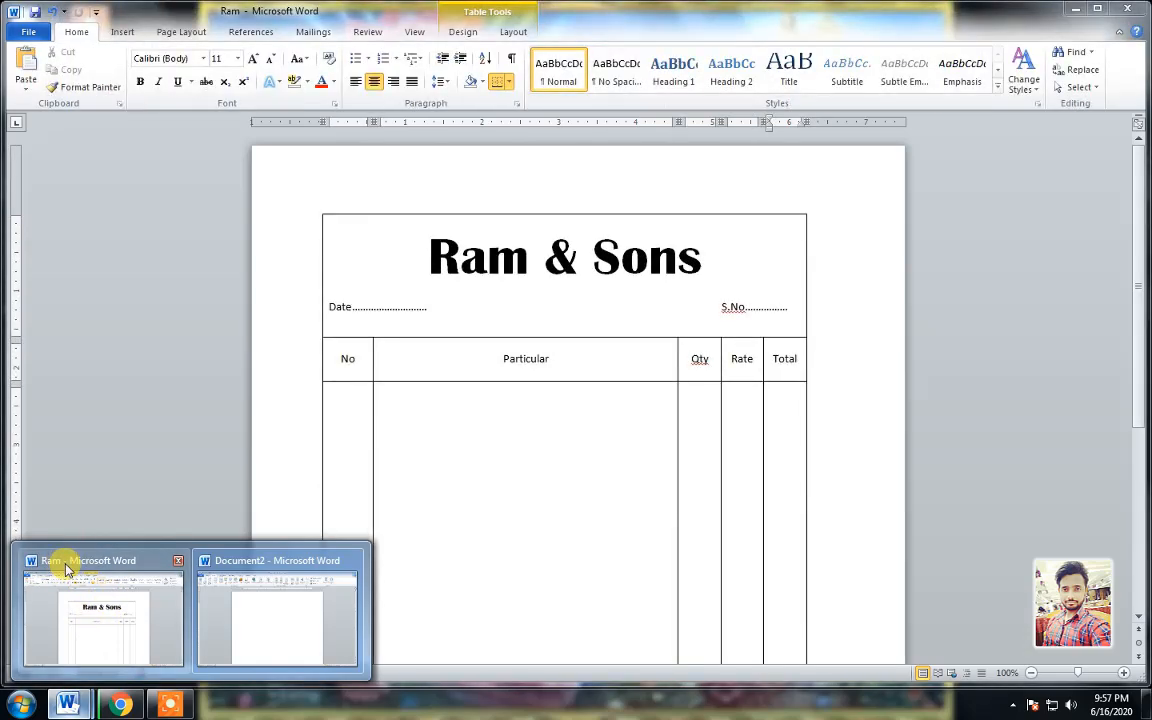
click(66, 566)
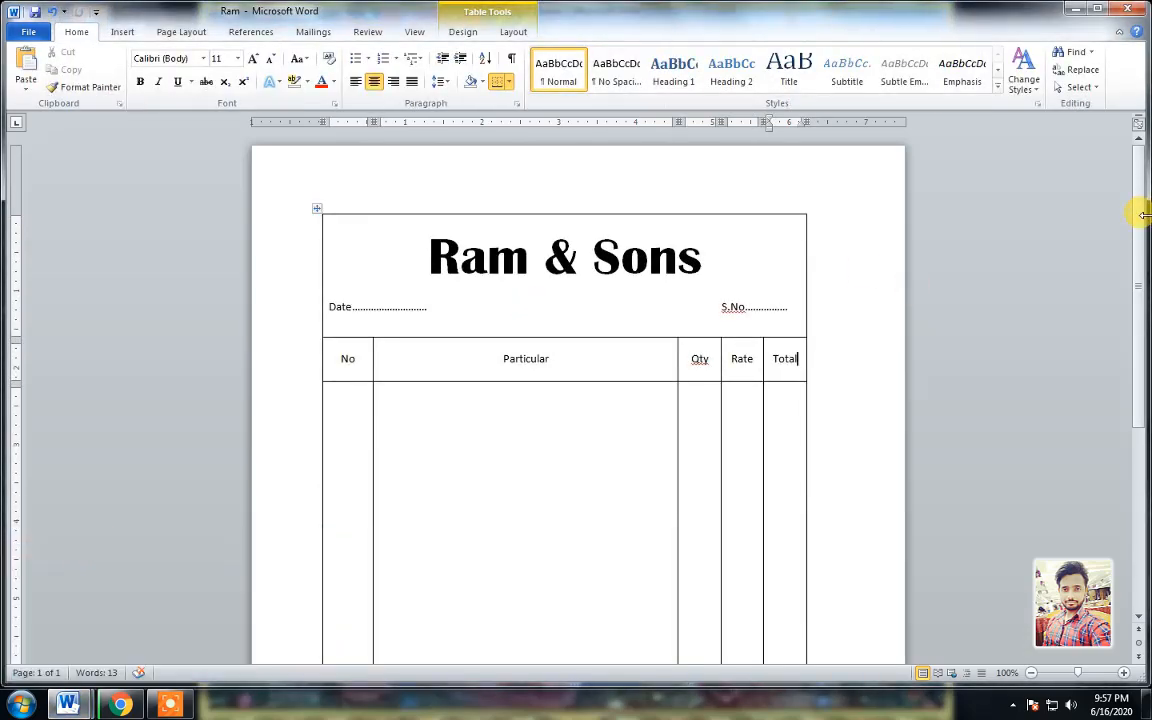
mouse_move(1143, 237)
mouse_down()
mouse_move(1143, 345)
mouse_move(1142, 237)
mouse_up()
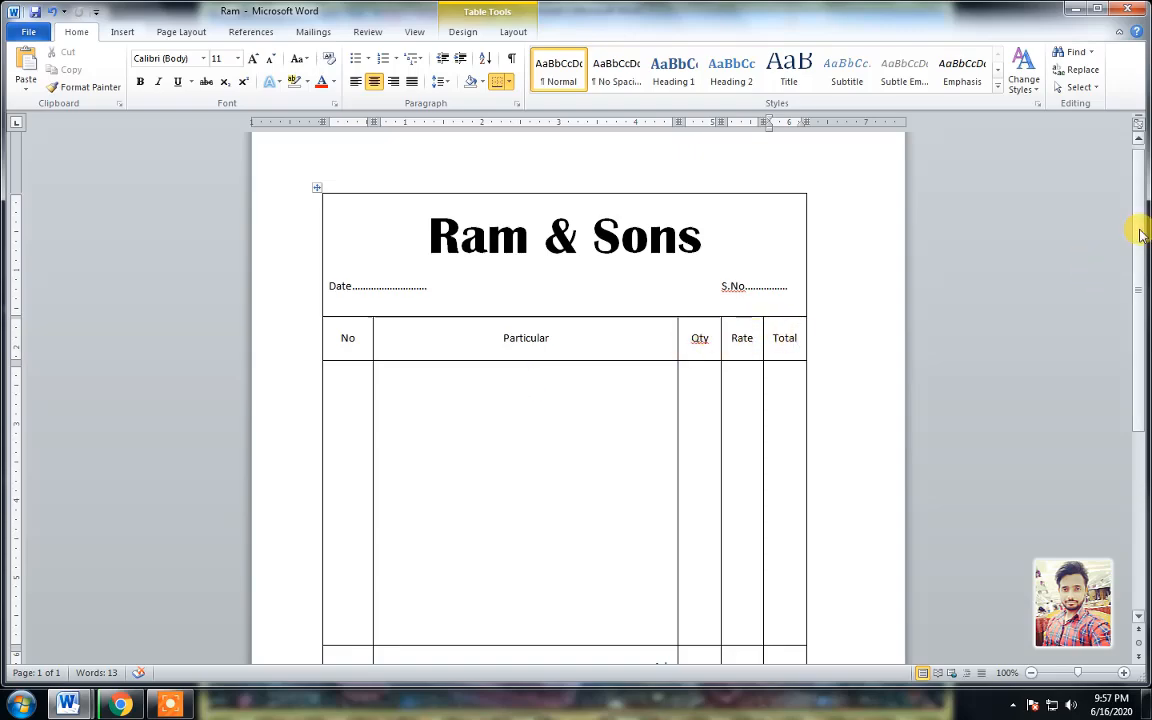
drag(1139, 234, 1140, 322)
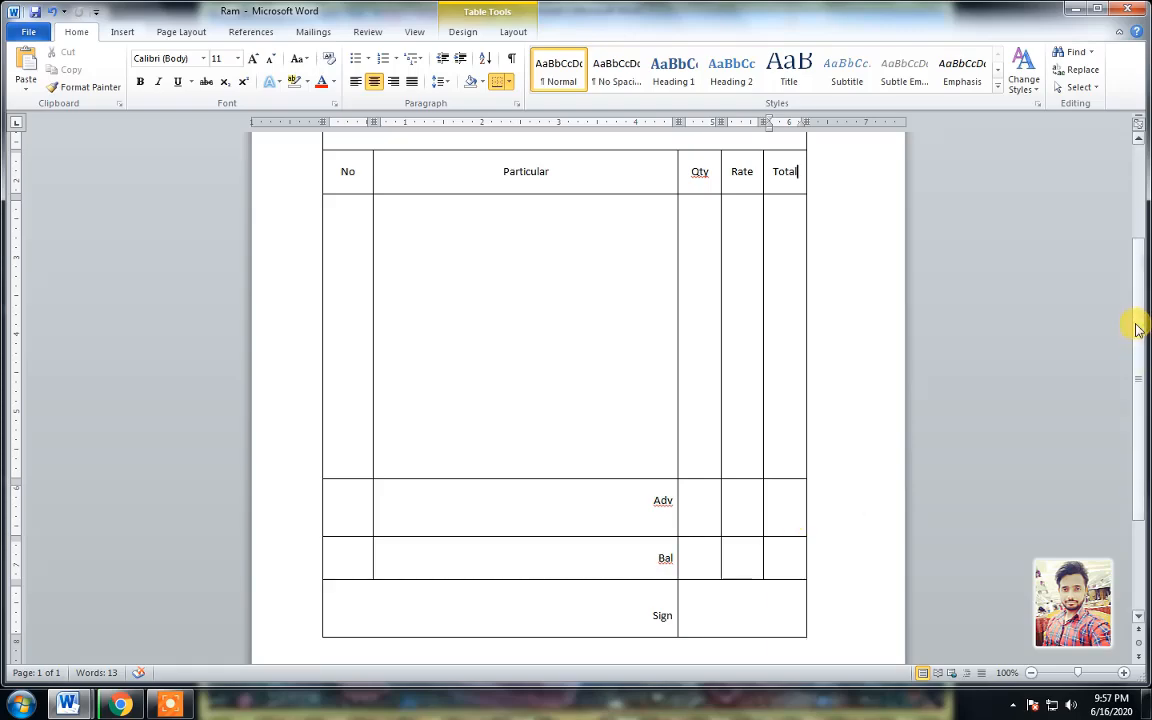
drag(1137, 330, 1134, 216)
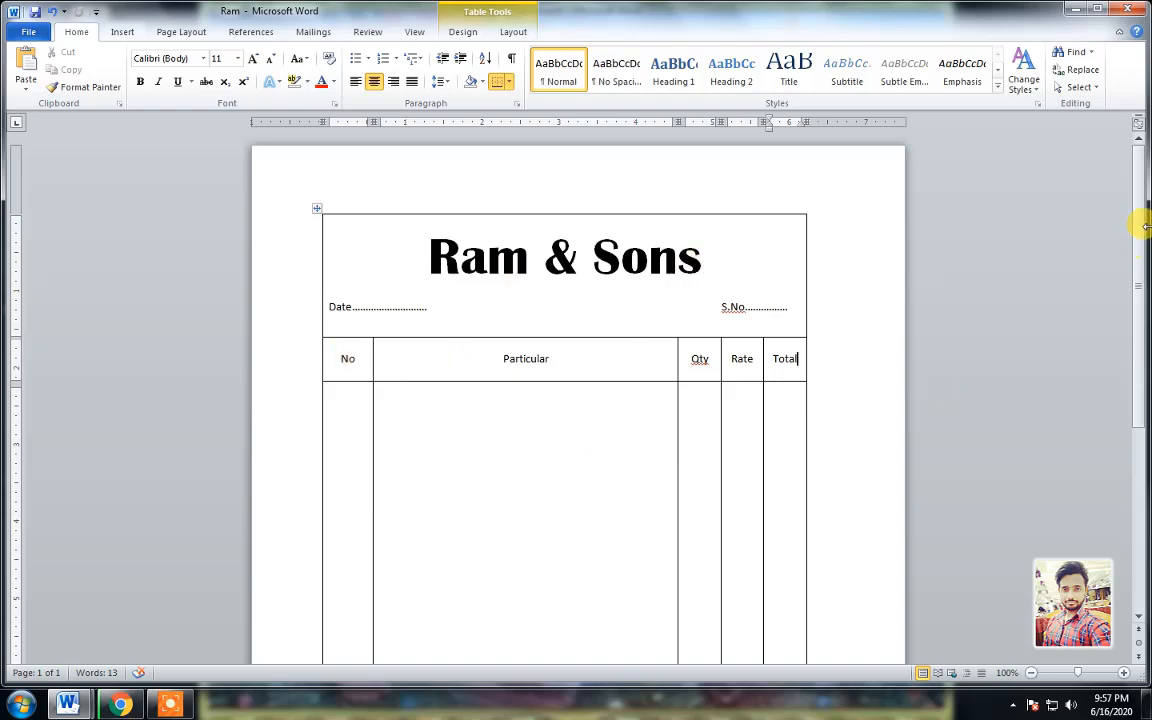
drag(1140, 246, 1126, 309)
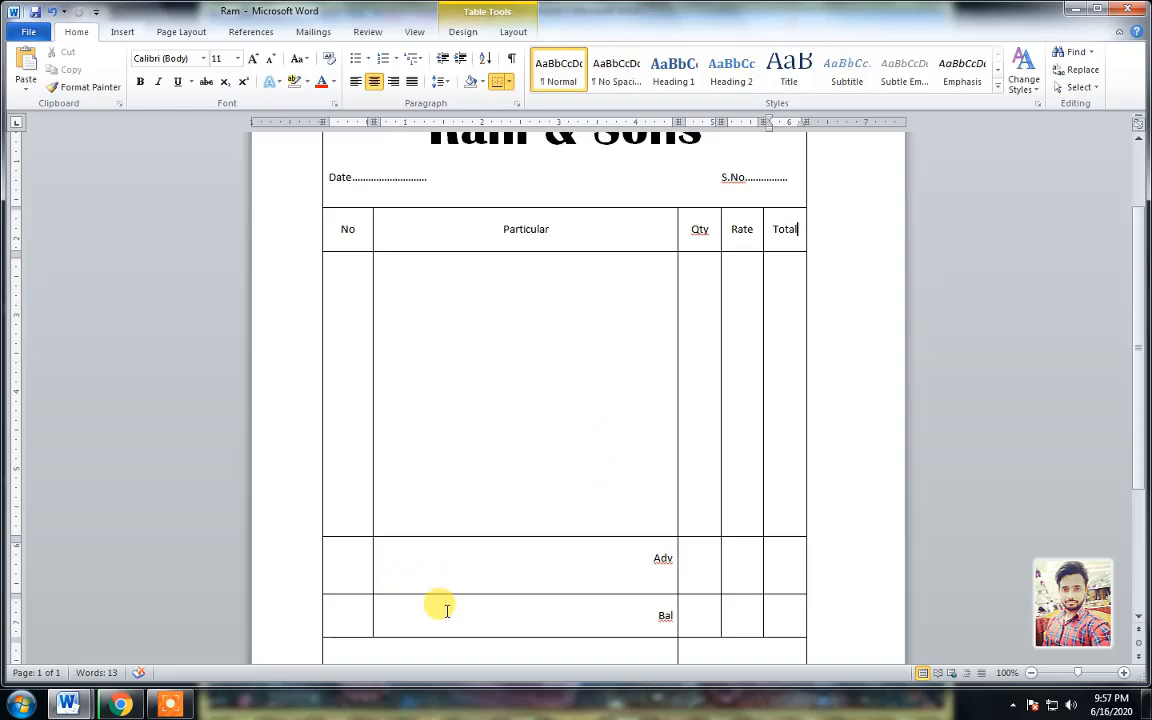
scroll(1134, 398, down, 1)
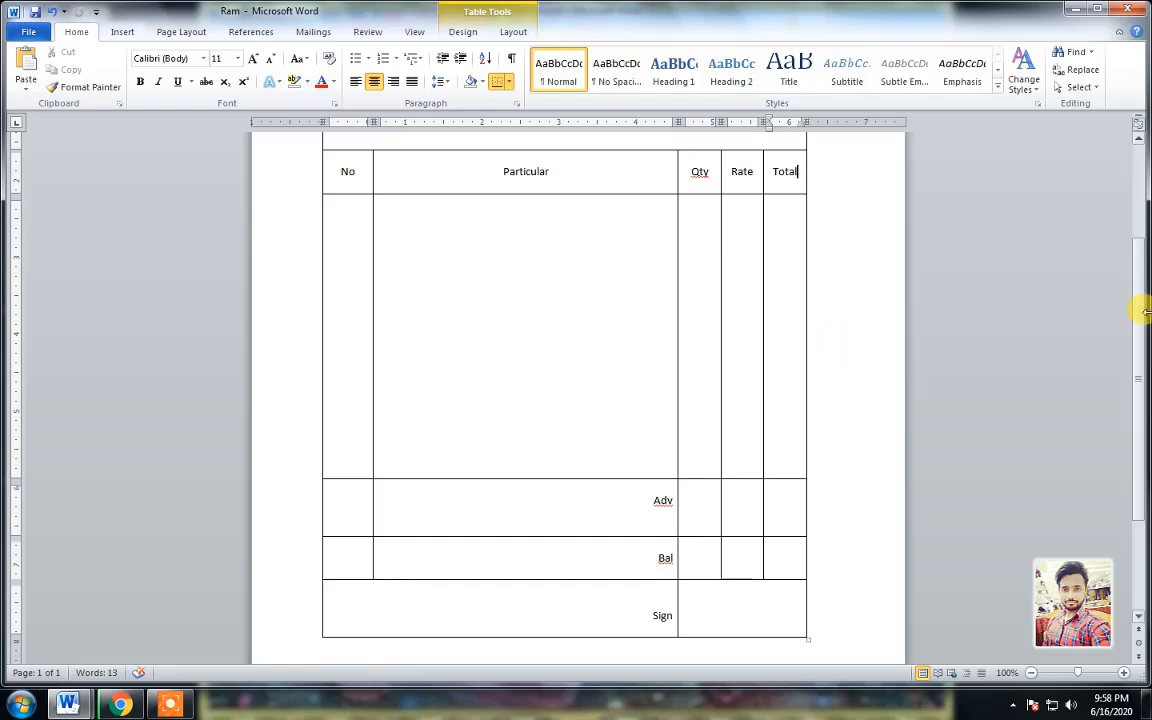
drag(1139, 316, 1131, 221)
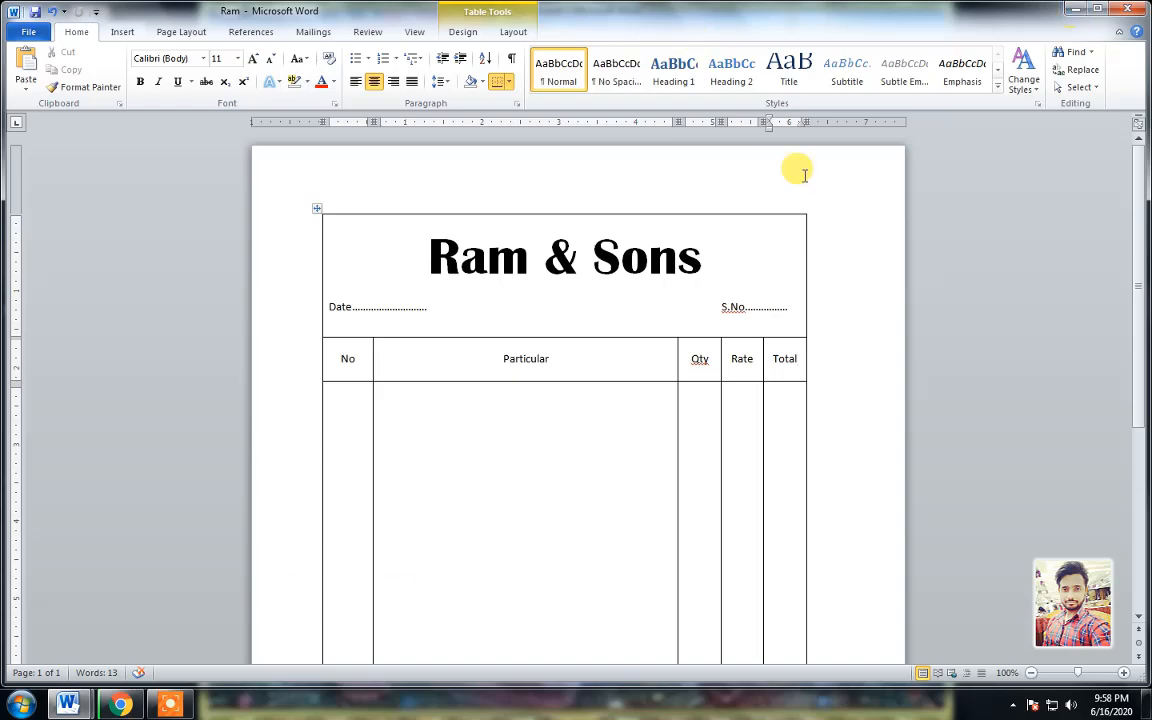
click(1129, 12)
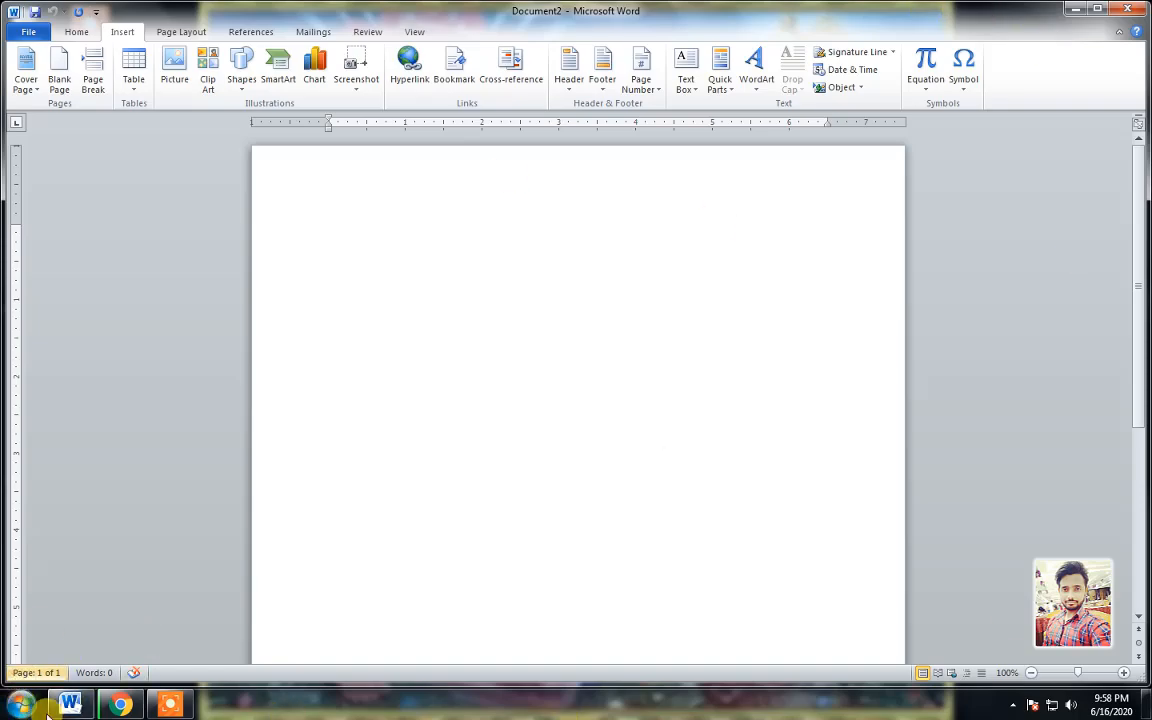
click(24, 705)
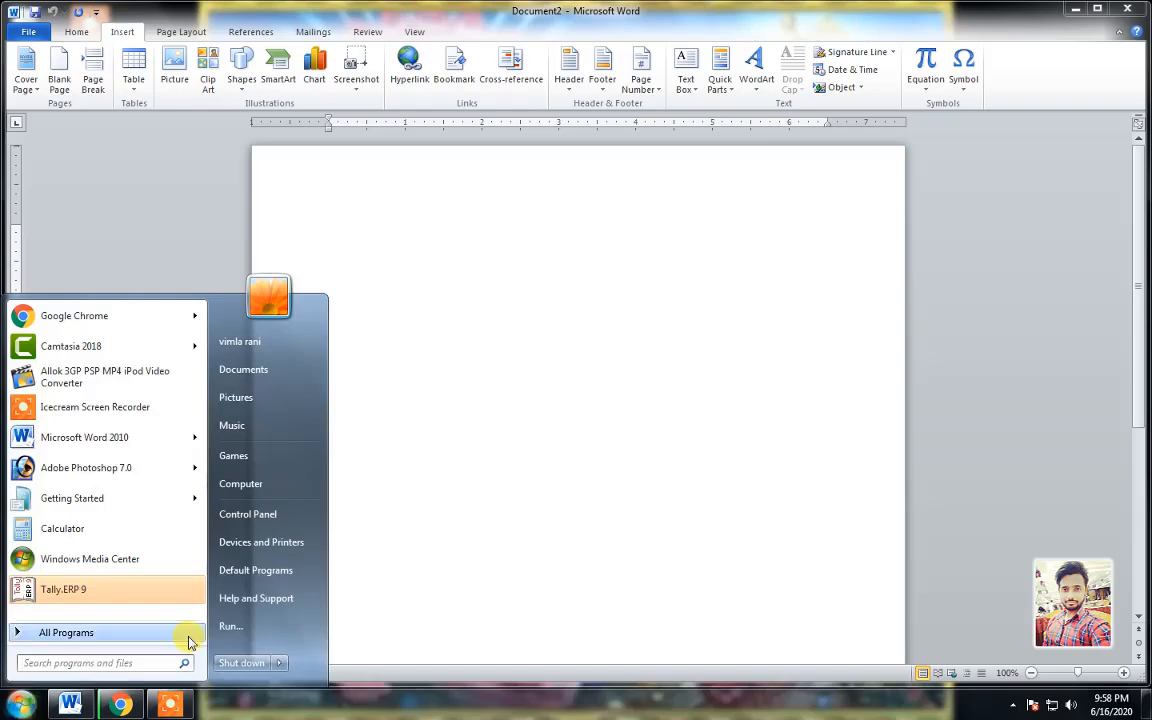
click(253, 627)
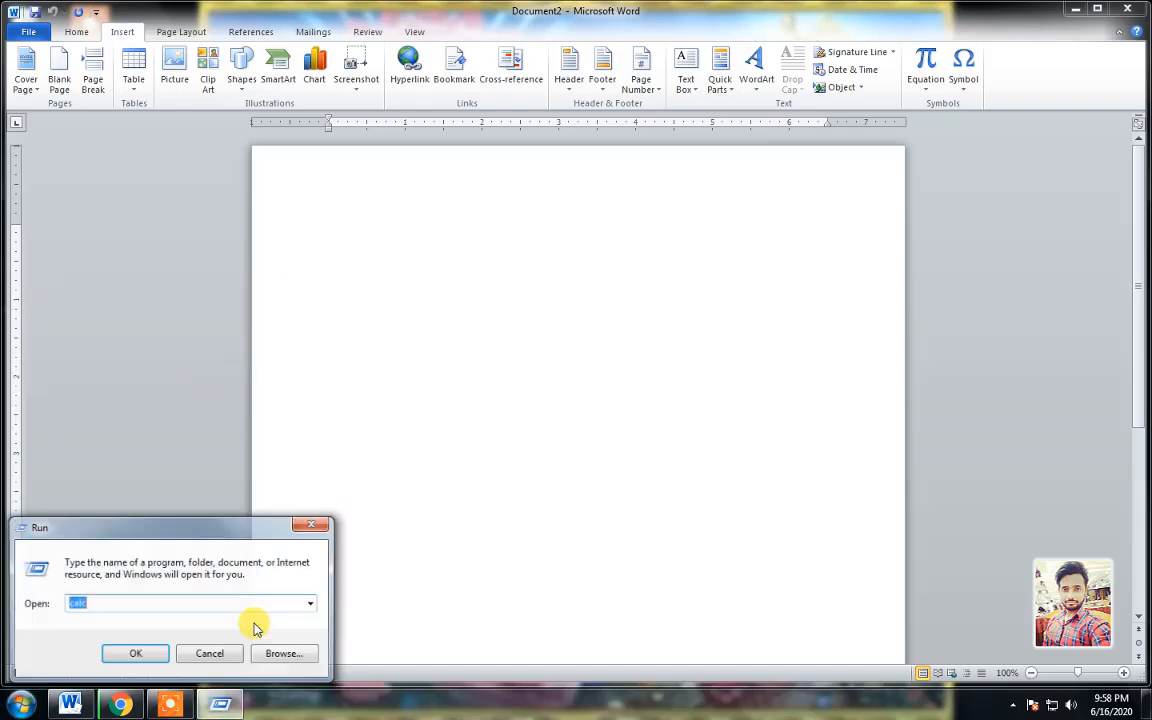
click(310, 605)
click(159, 642)
click(167, 601)
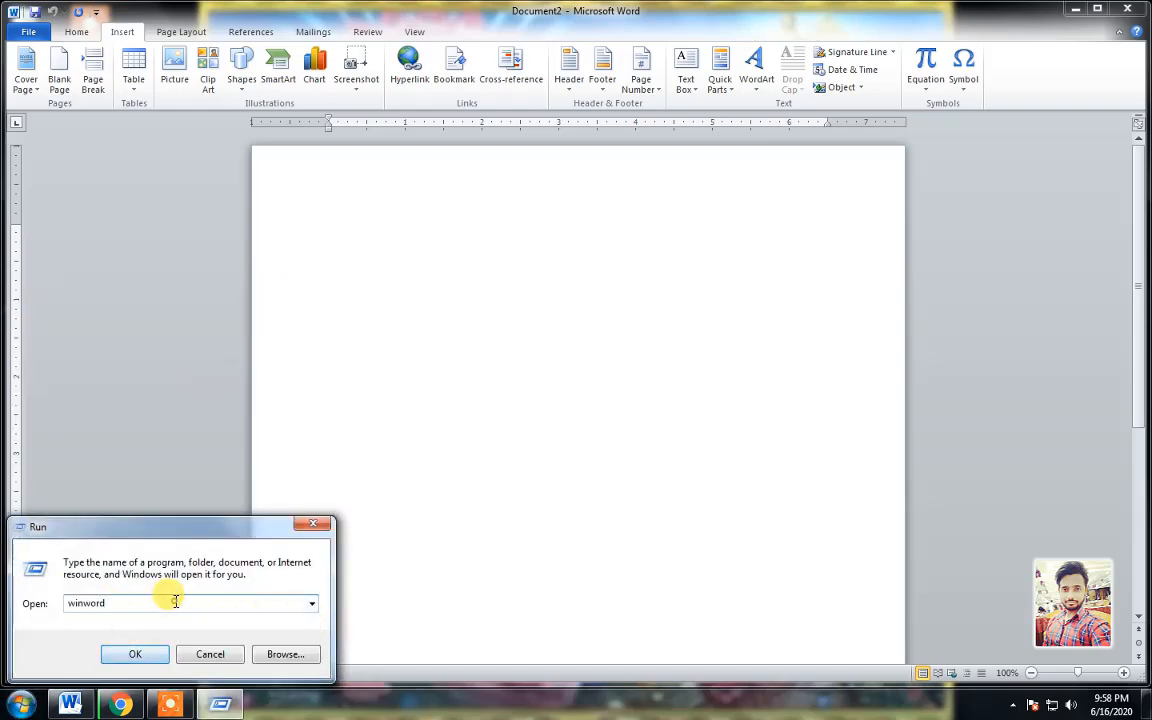
click(132, 654)
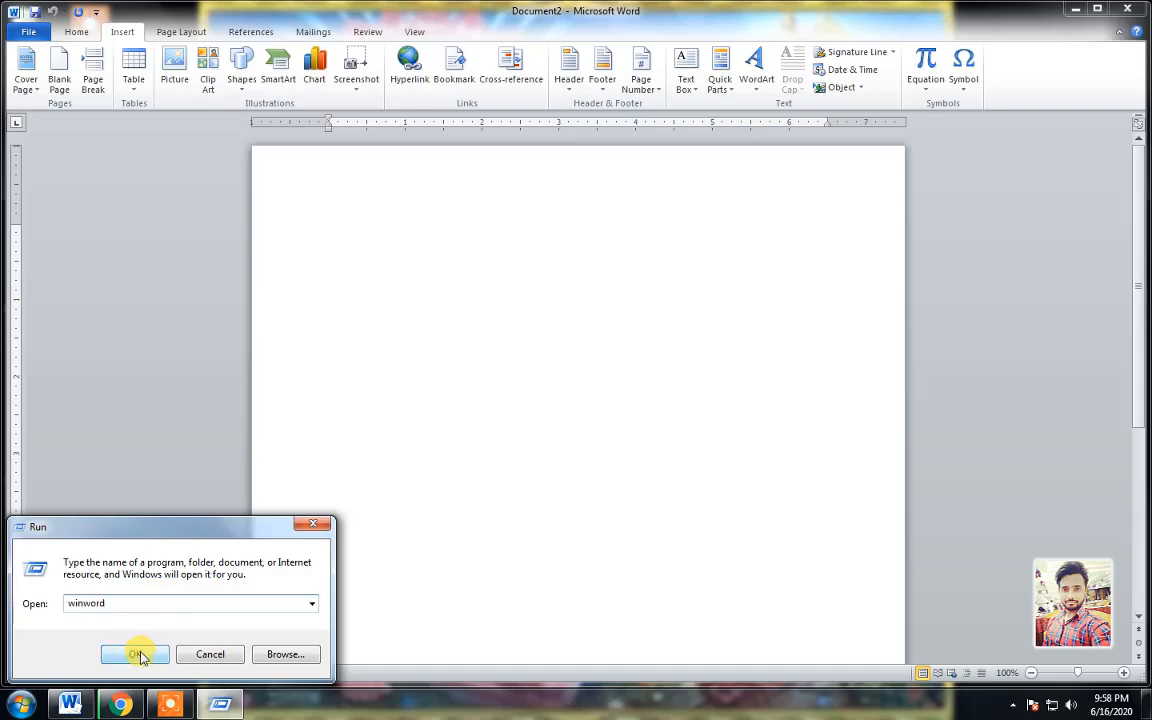
click(237, 656)
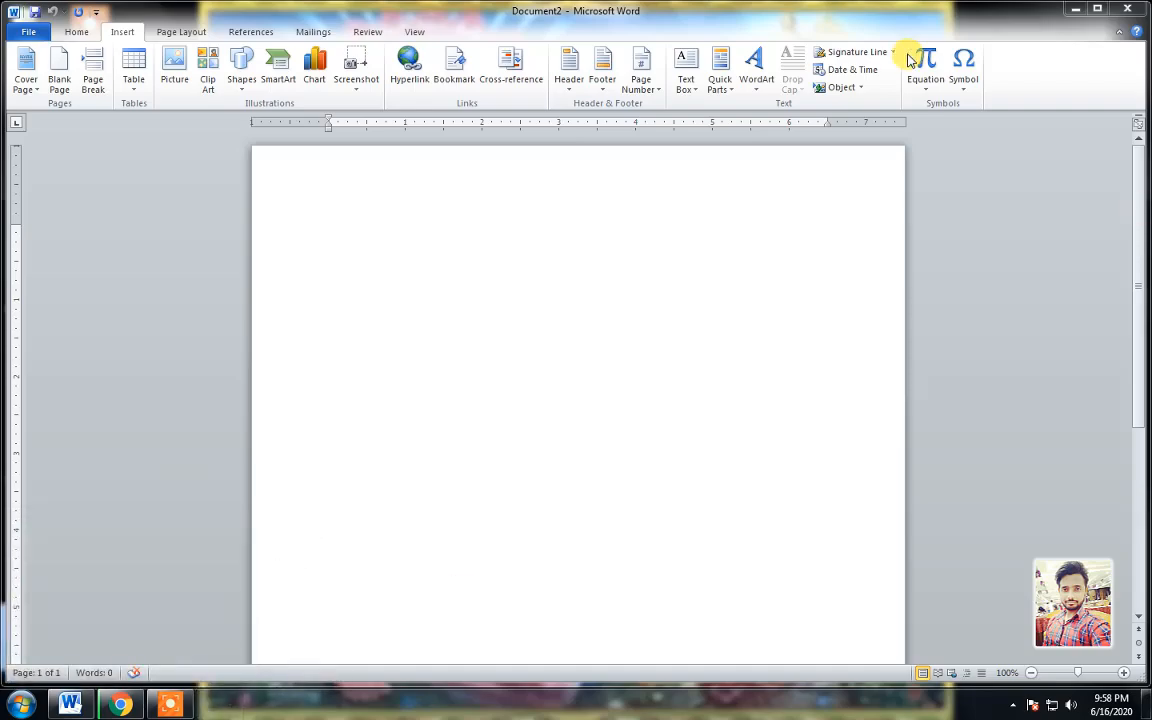
Step: Insert a table with 5 columns and 6 rows in the blank document
click(136, 95)
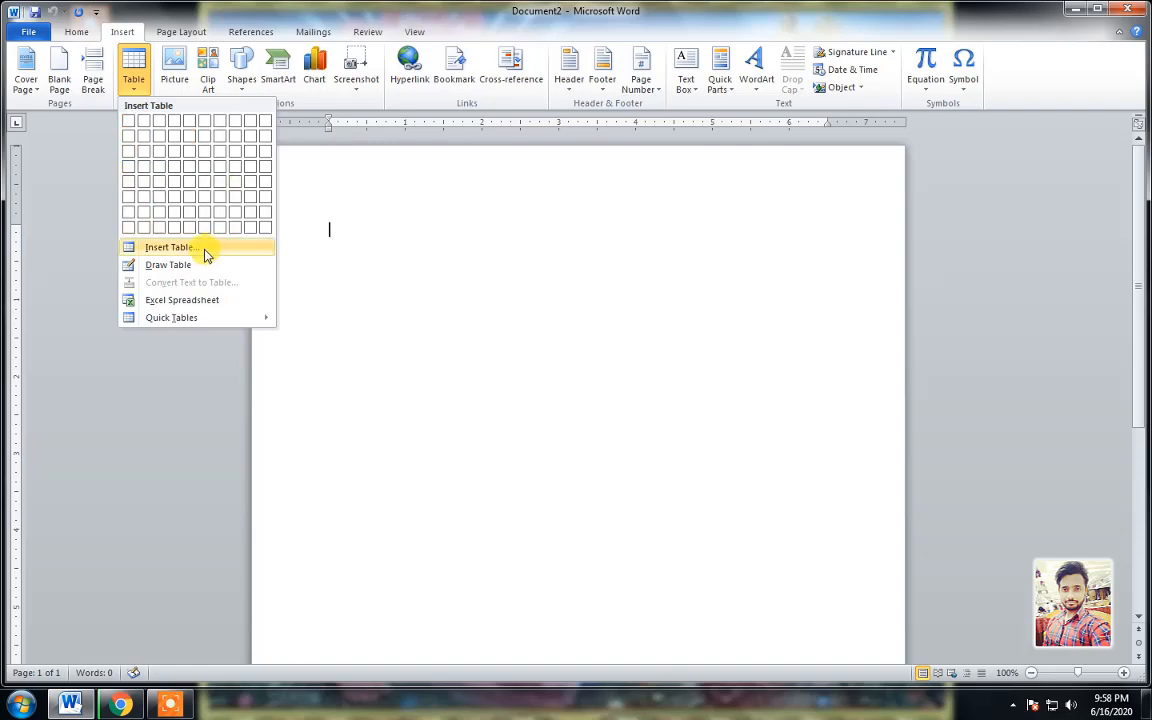
click(168, 247)
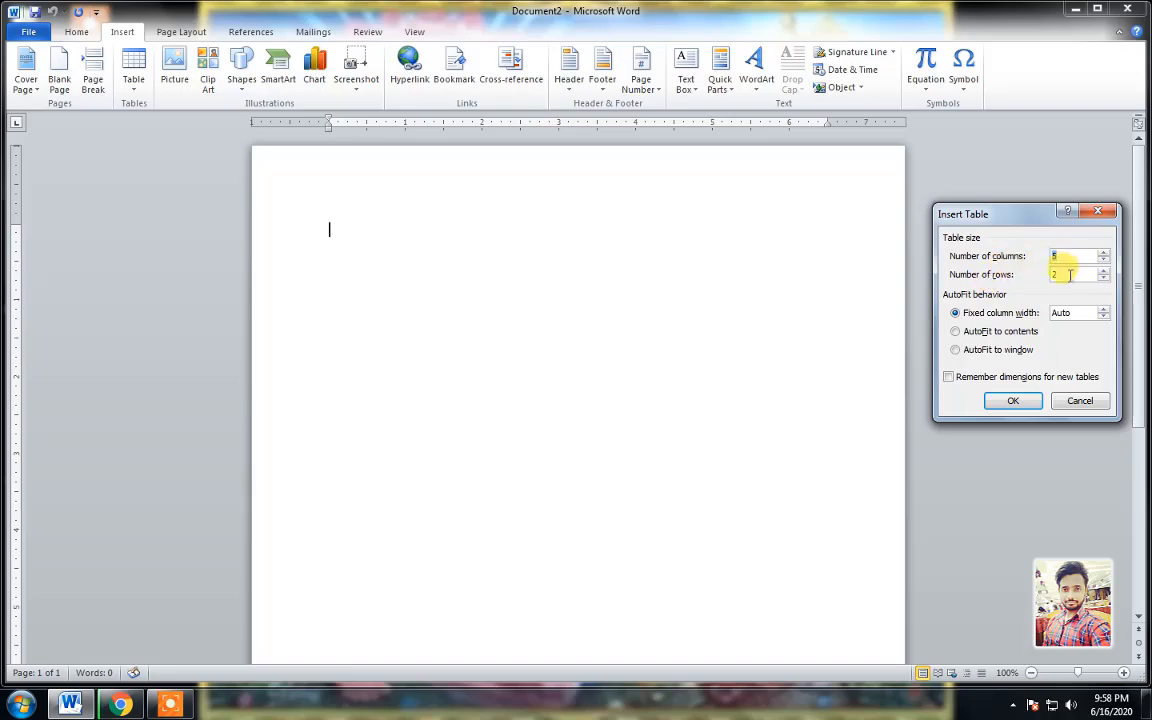
drag(1069, 275, 1010, 273)
text(6)
key(Return)
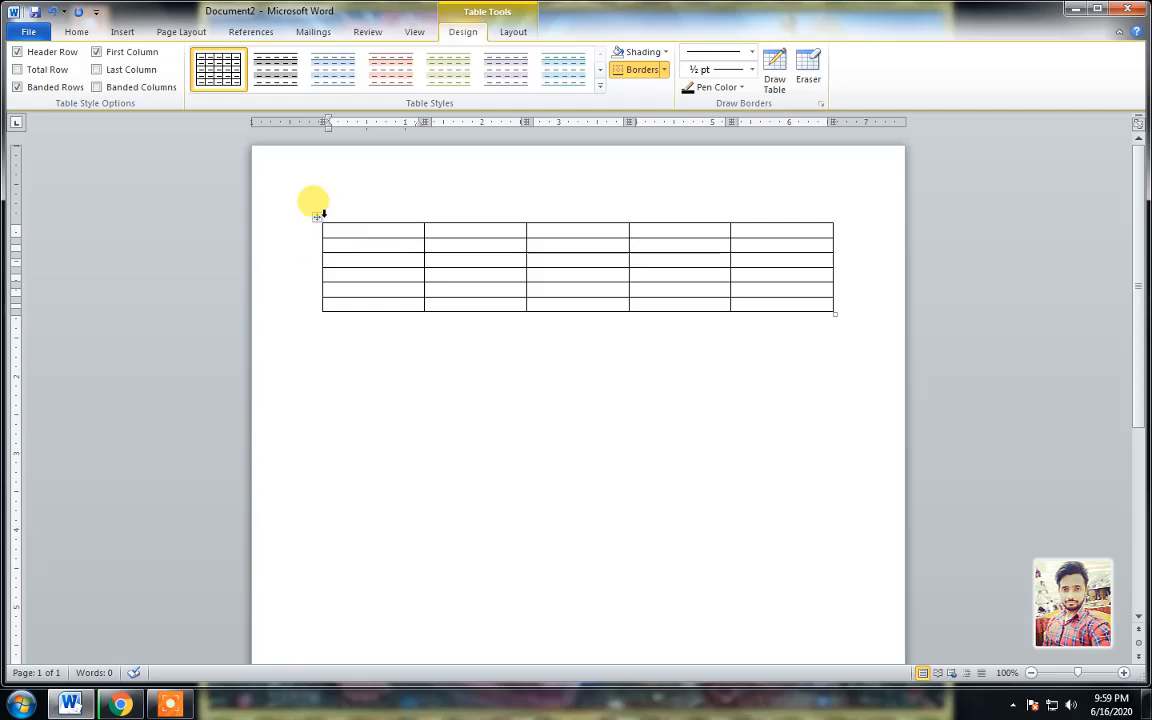
Step: Add one empty line above the table
click(1125, 674)
click(1125, 674)
click(1125, 674)
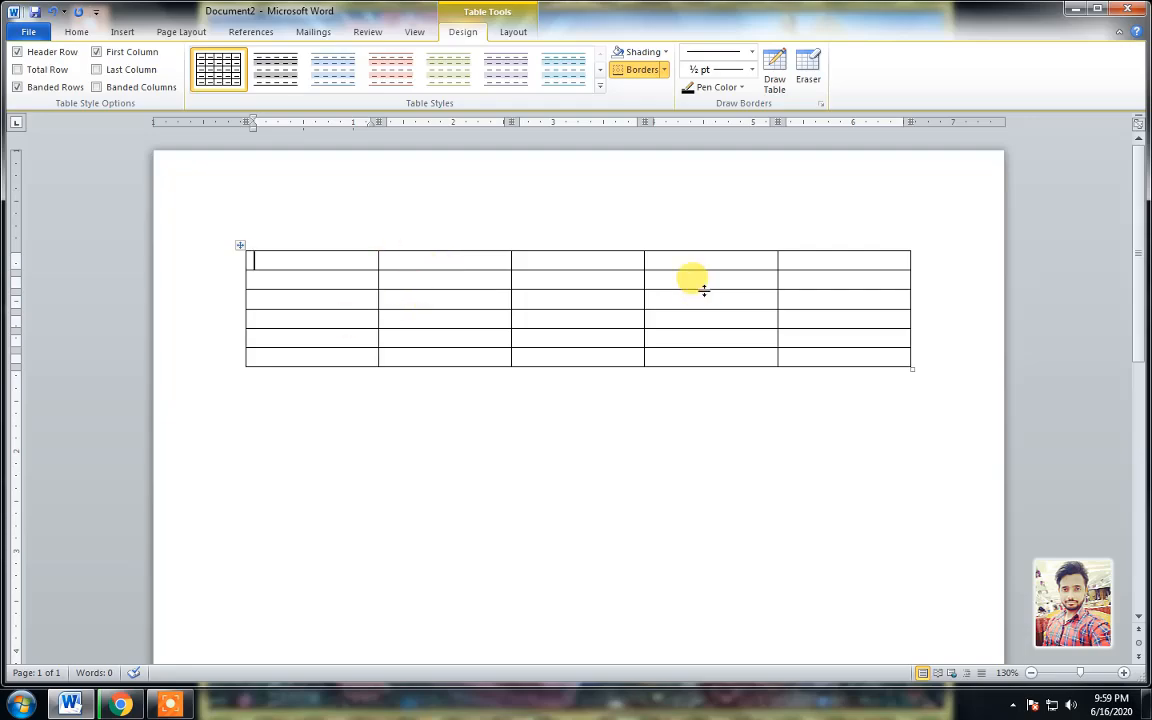
key(Return)
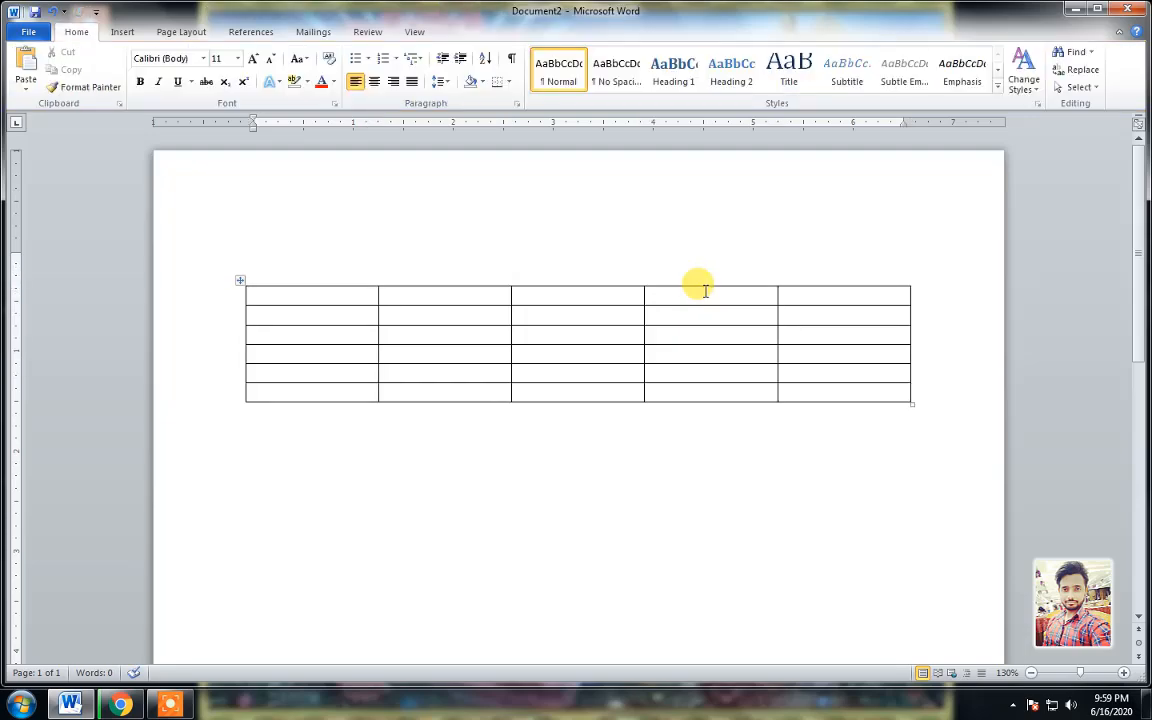
Step: Heighten the table's first row to four lines and its second row to three lines by adding blank lines
key(Down)
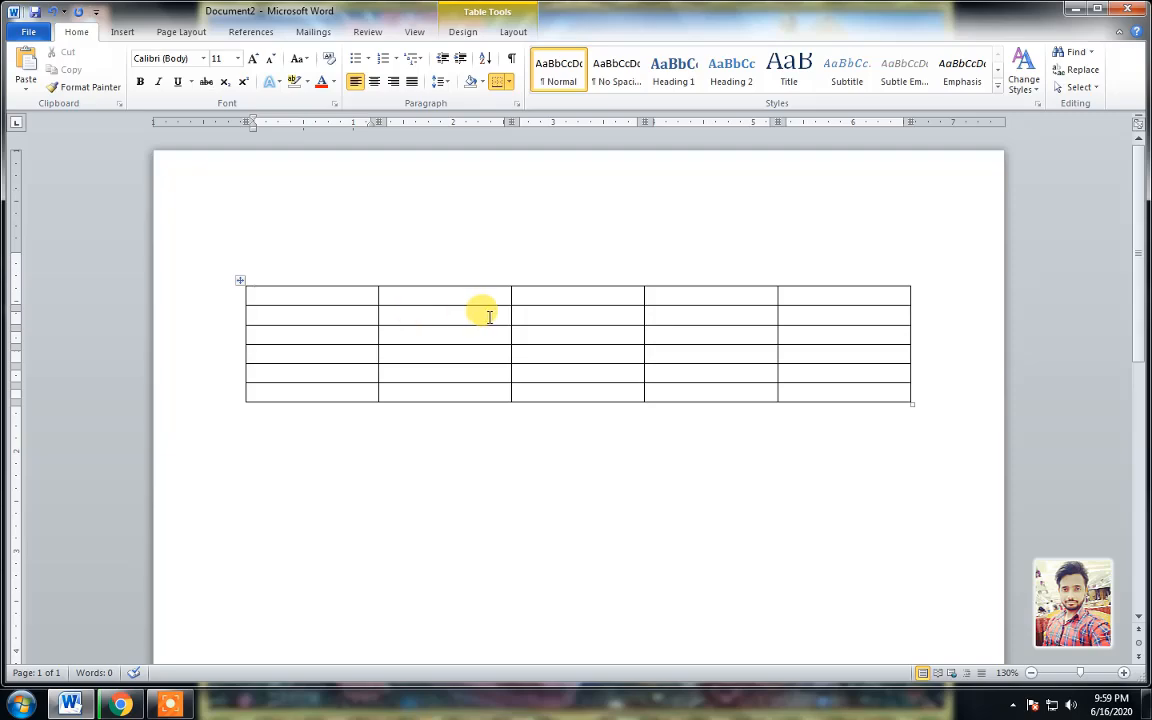
key(Return)
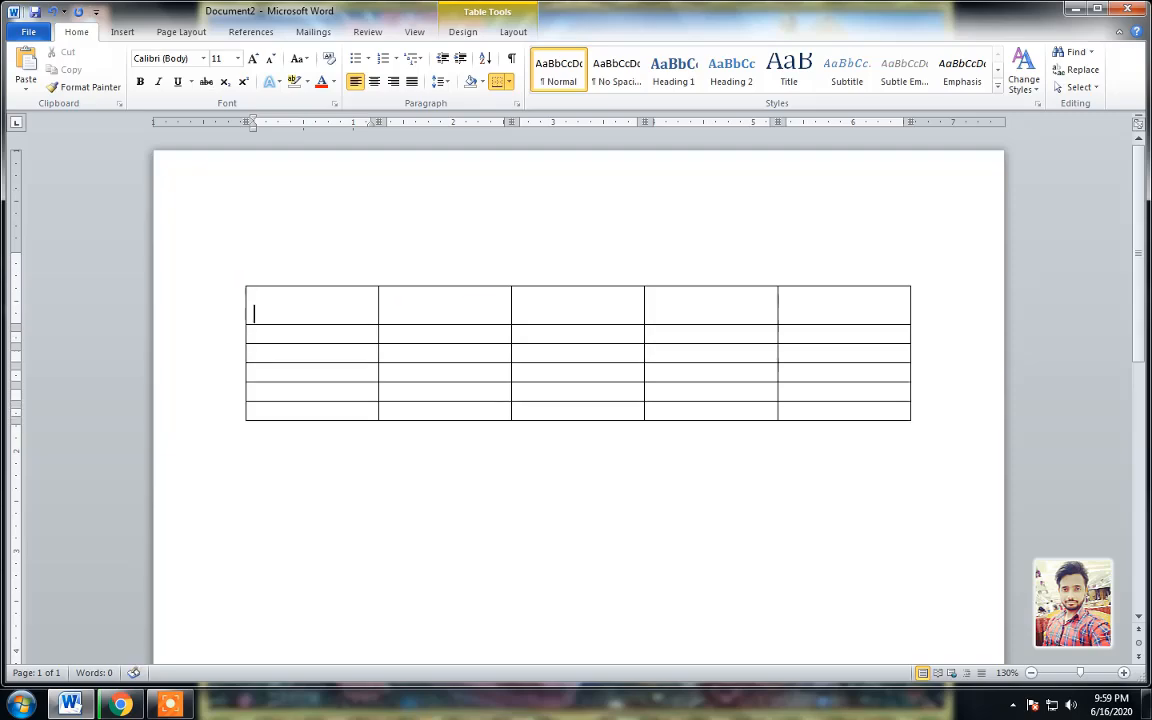
key(Return)
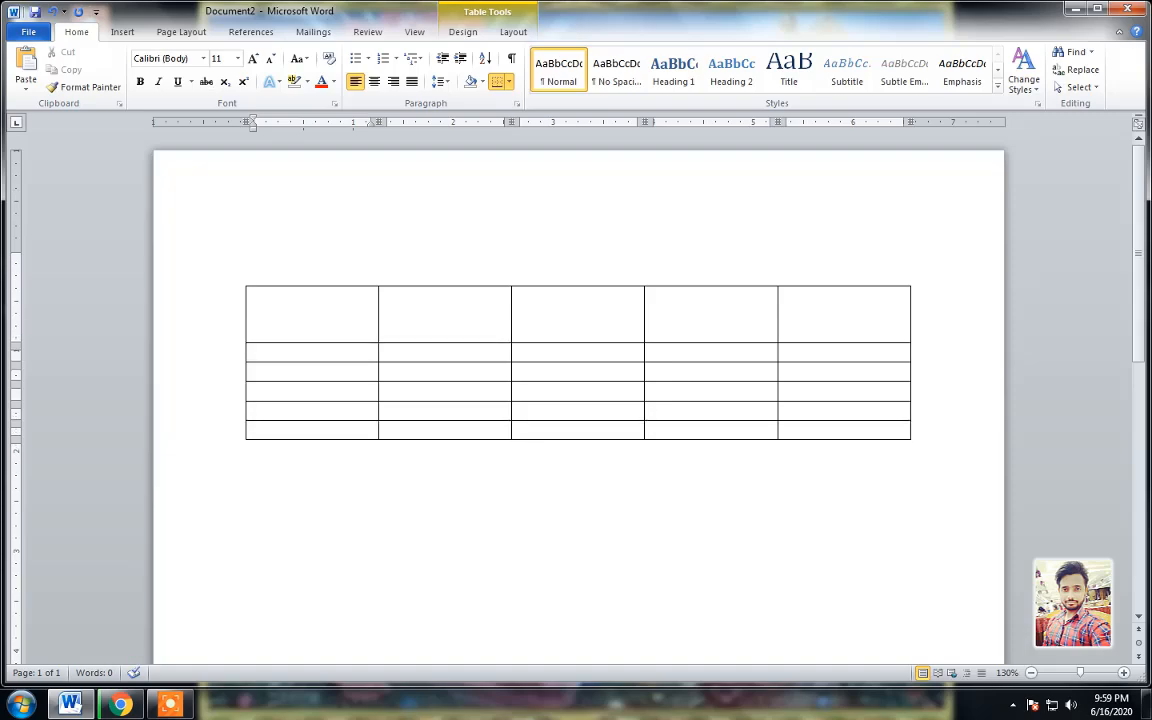
key(Return)
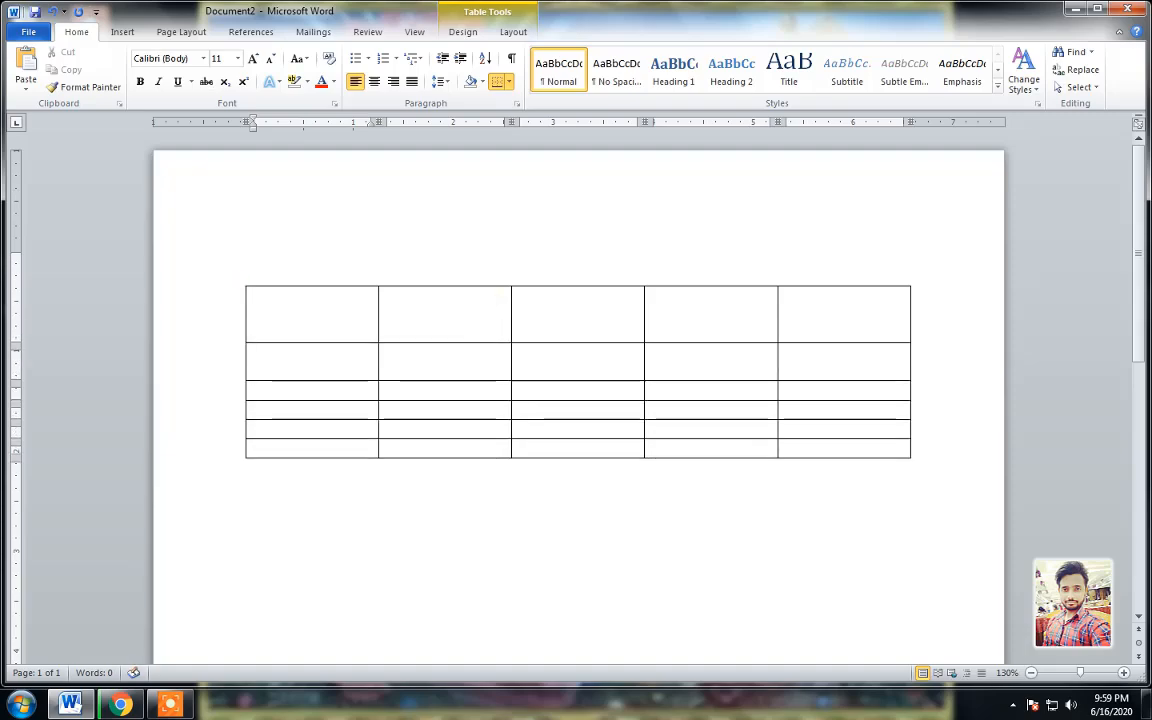
key(Return)
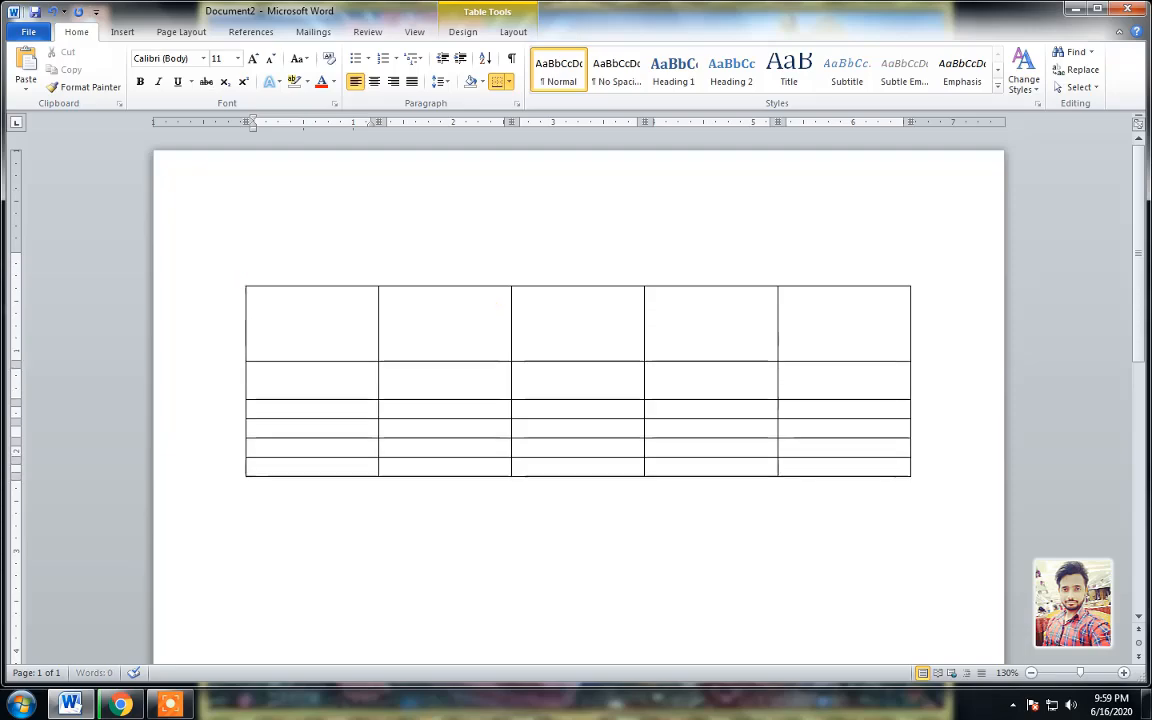
key(Down)
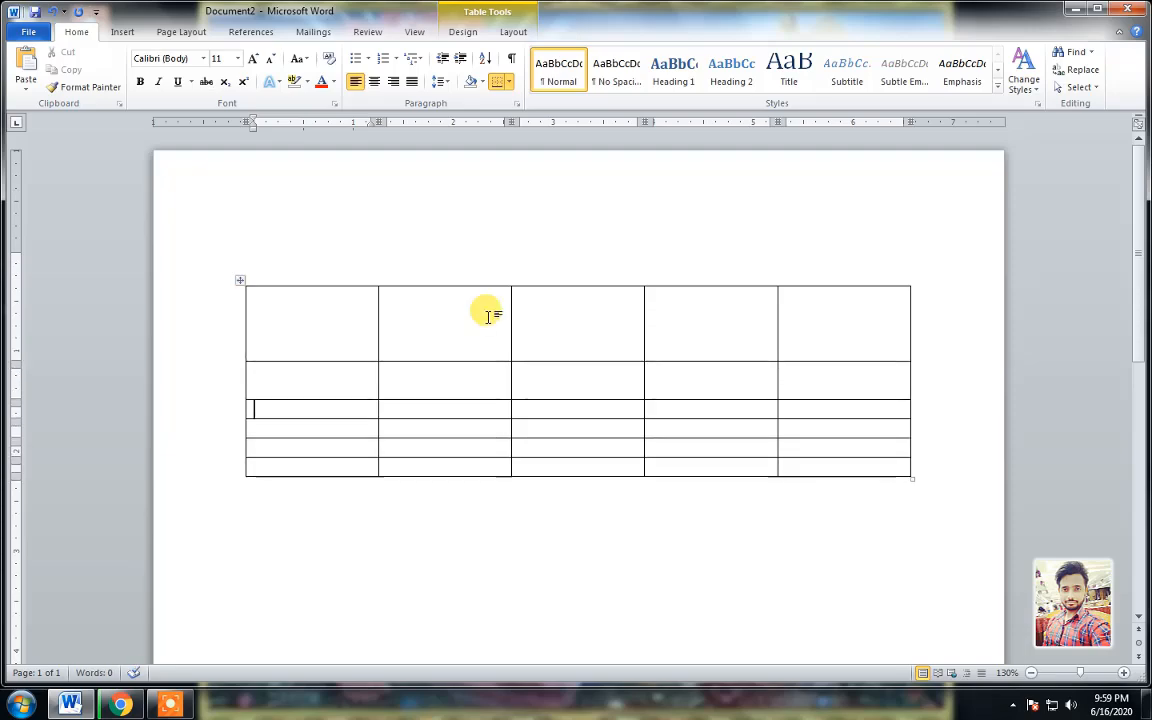
key(Return)
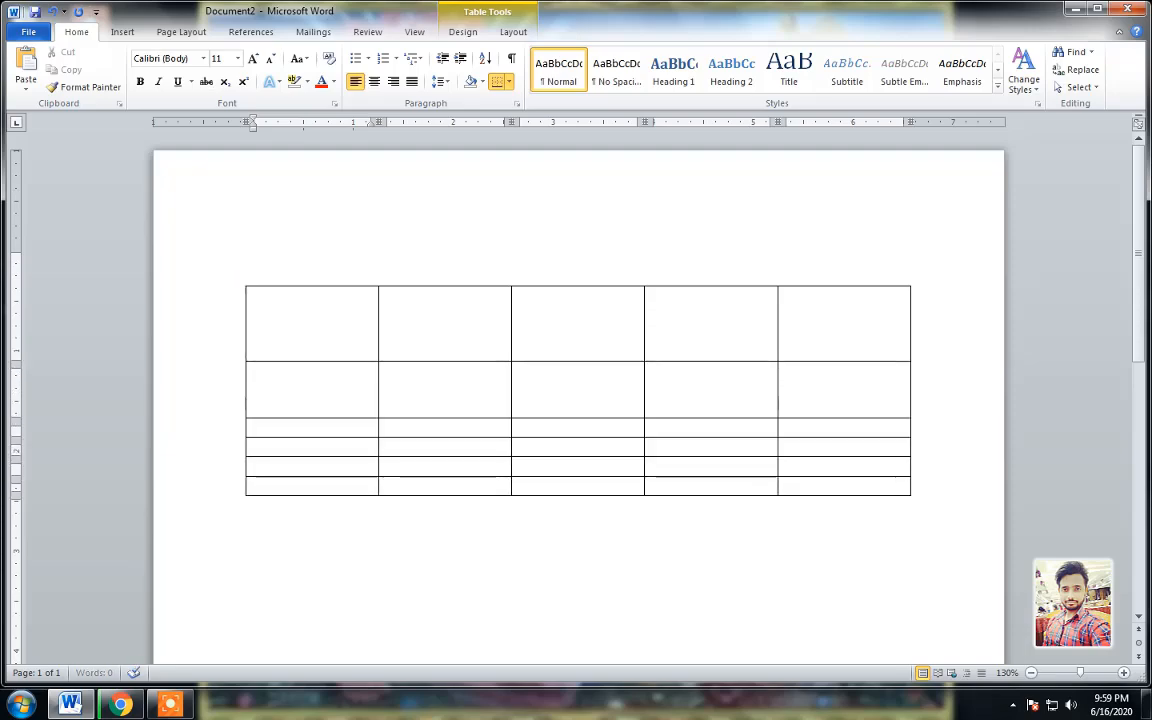
Step: Heighten the table's third row by adding 12 blank lines in its first cell
key(Down)
key(Return)
key(Return)
key(Return)
key(Return)
key(Return)
key(Return)
key(Return)
key(Return)
key(Return)
key(Return)
key(Return)
key(Return)
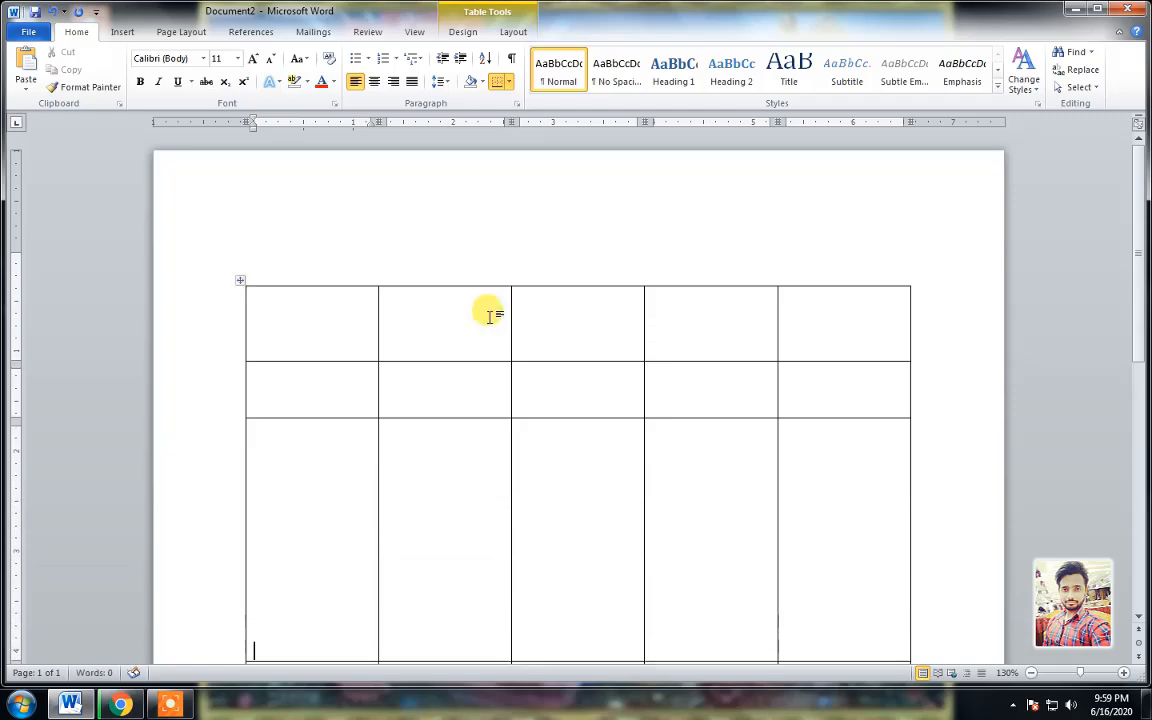
Step: Heighten each of the table's last three rows to two lines by adding a blank line in its first cell
drag(1135, 280, 1142, 352)
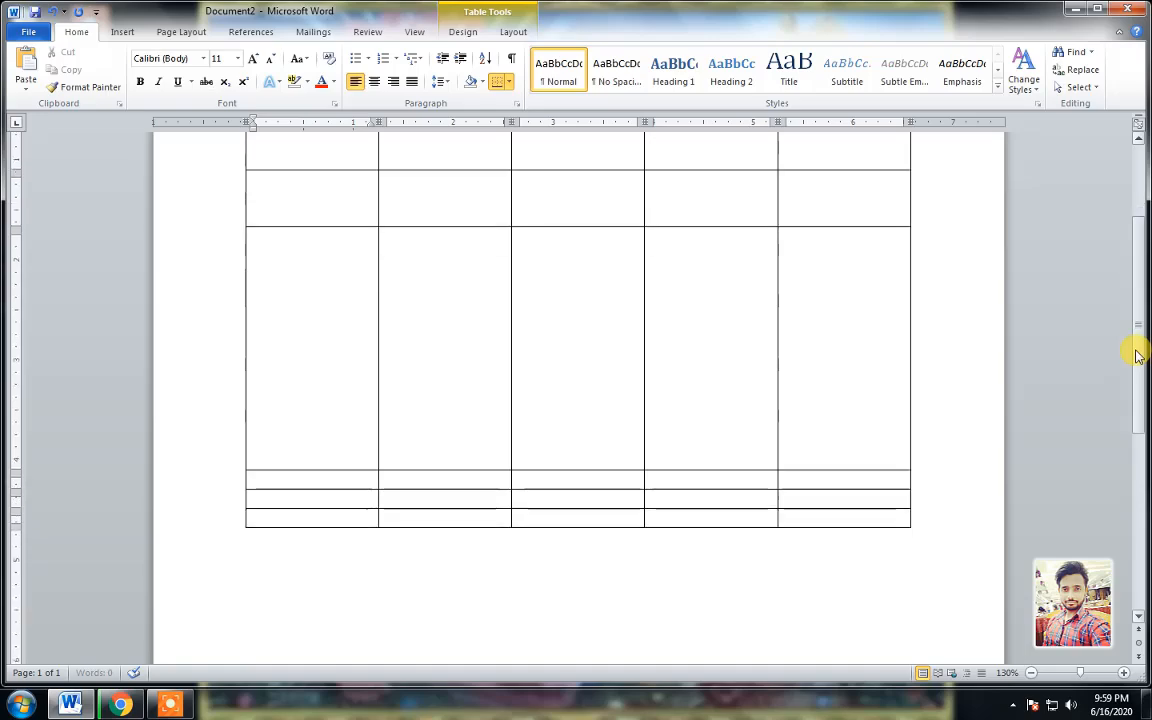
click(341, 476)
key(Return)
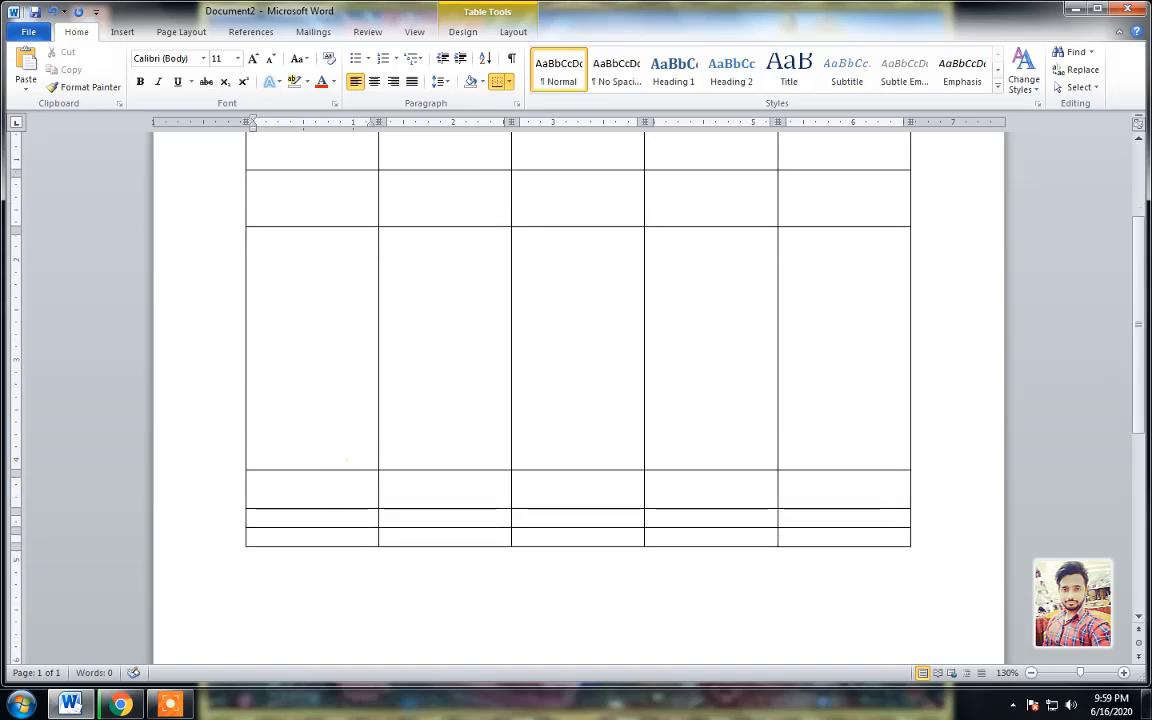
key(Return)
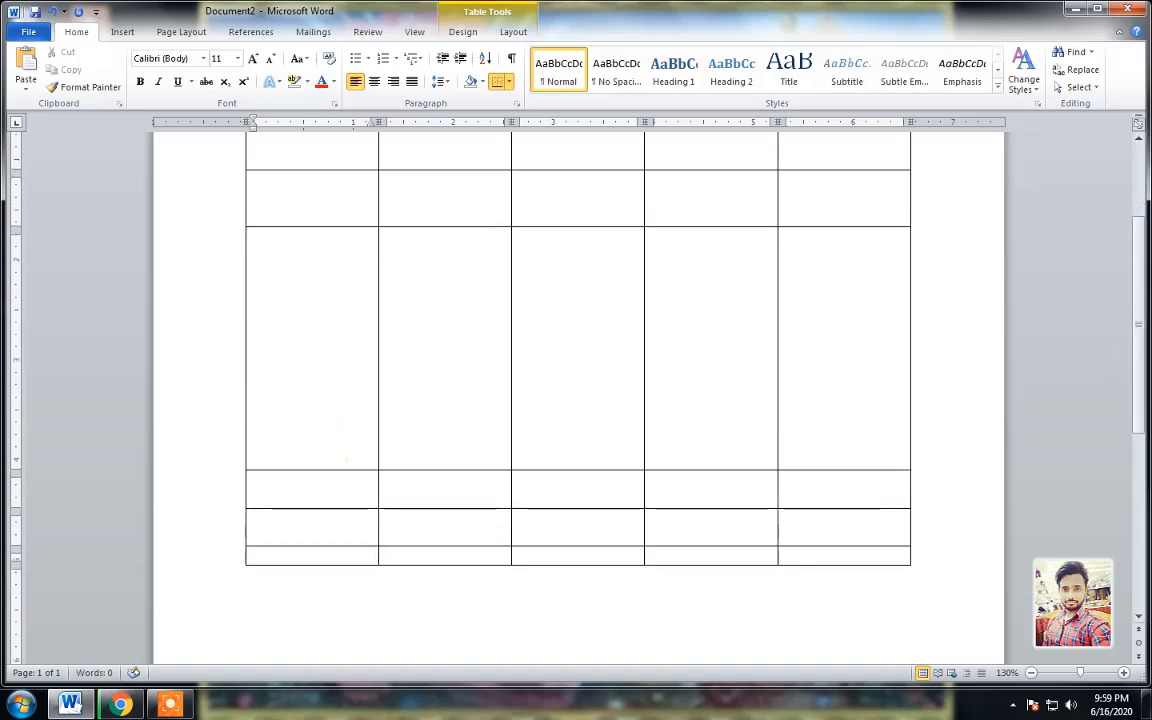
key(Return)
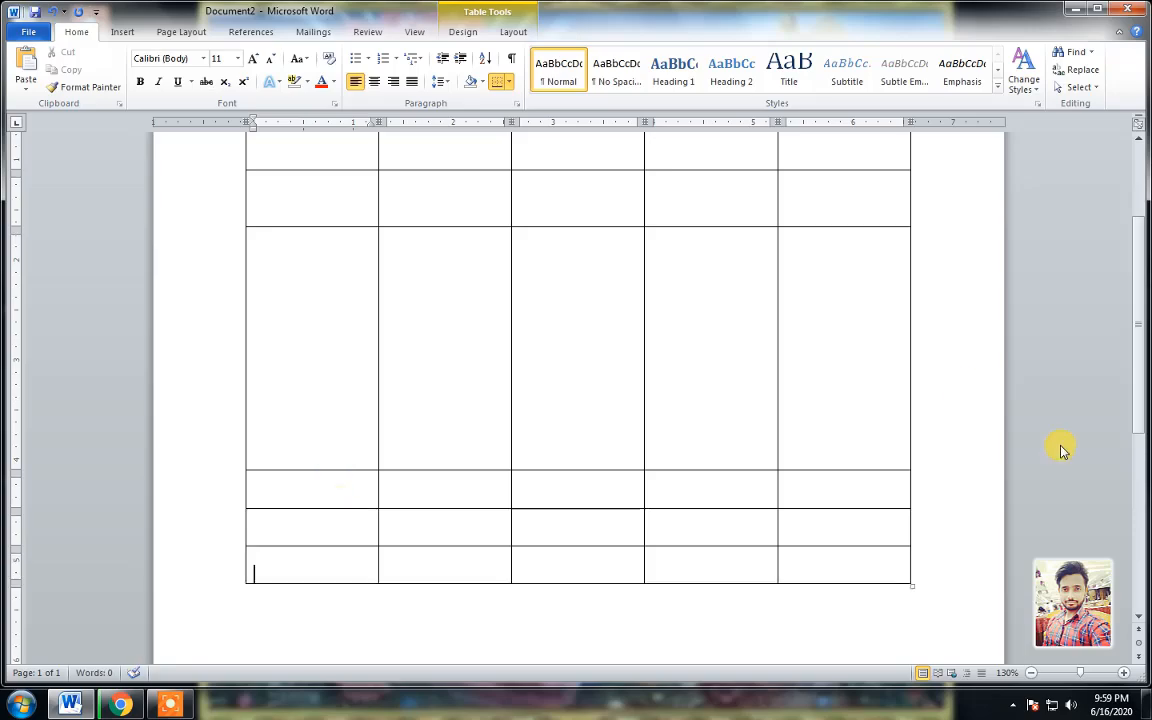
Step: Move the whole table up to the top margin of the page
scroll(1138, 362, up, 3)
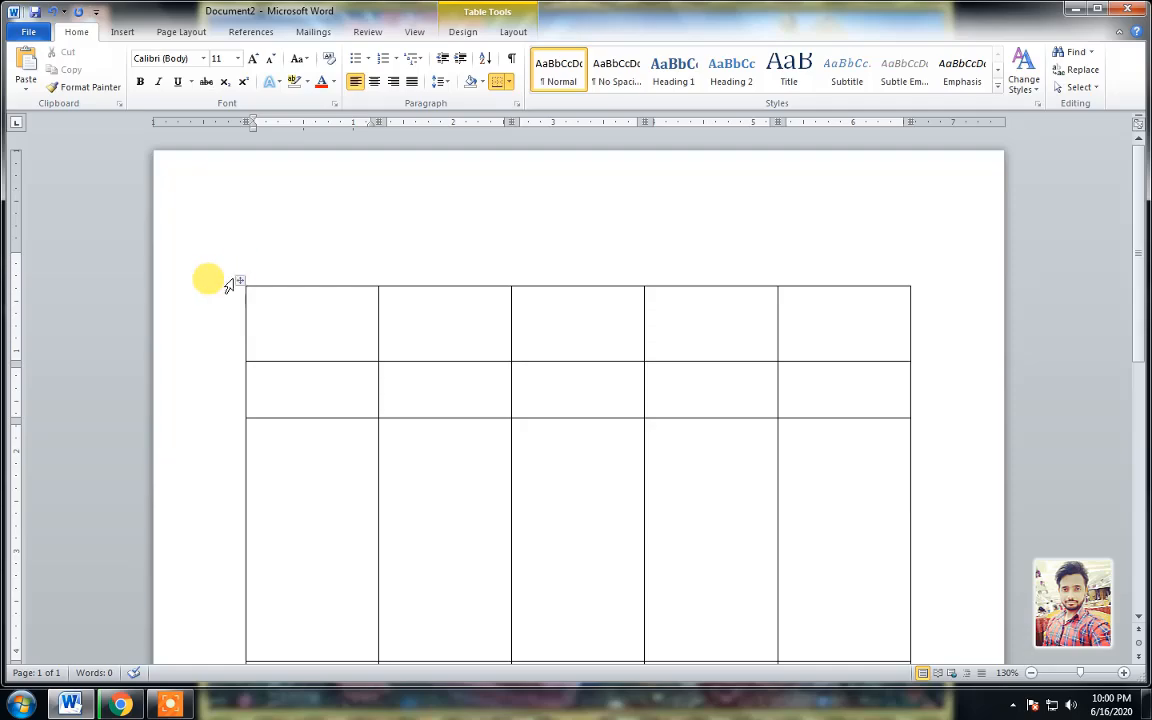
click(1123, 673)
click(1123, 673)
click(1123, 673)
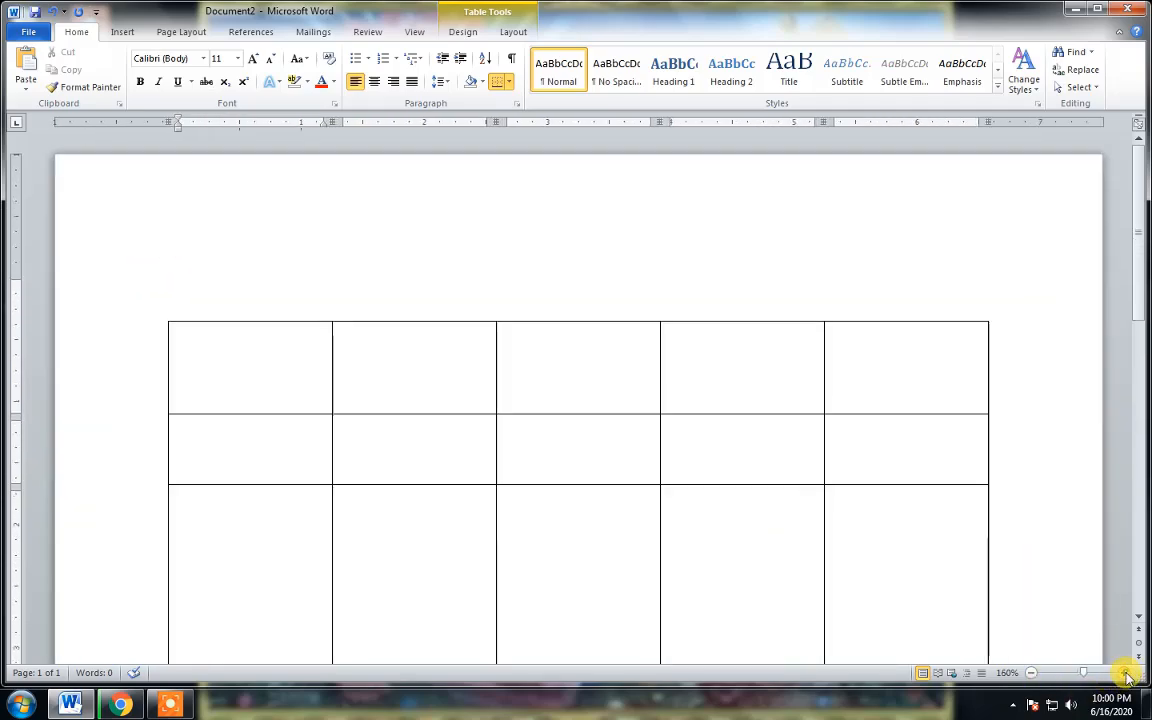
click(1123, 673)
click(1123, 673)
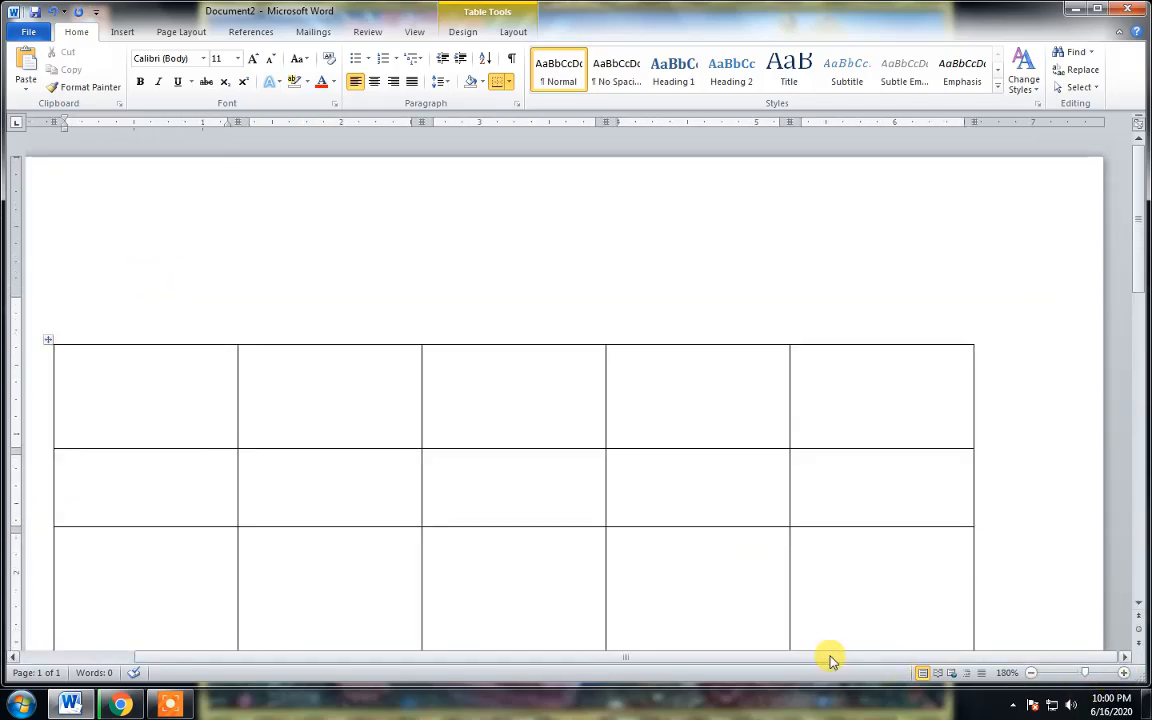
drag(830, 660, 707, 666)
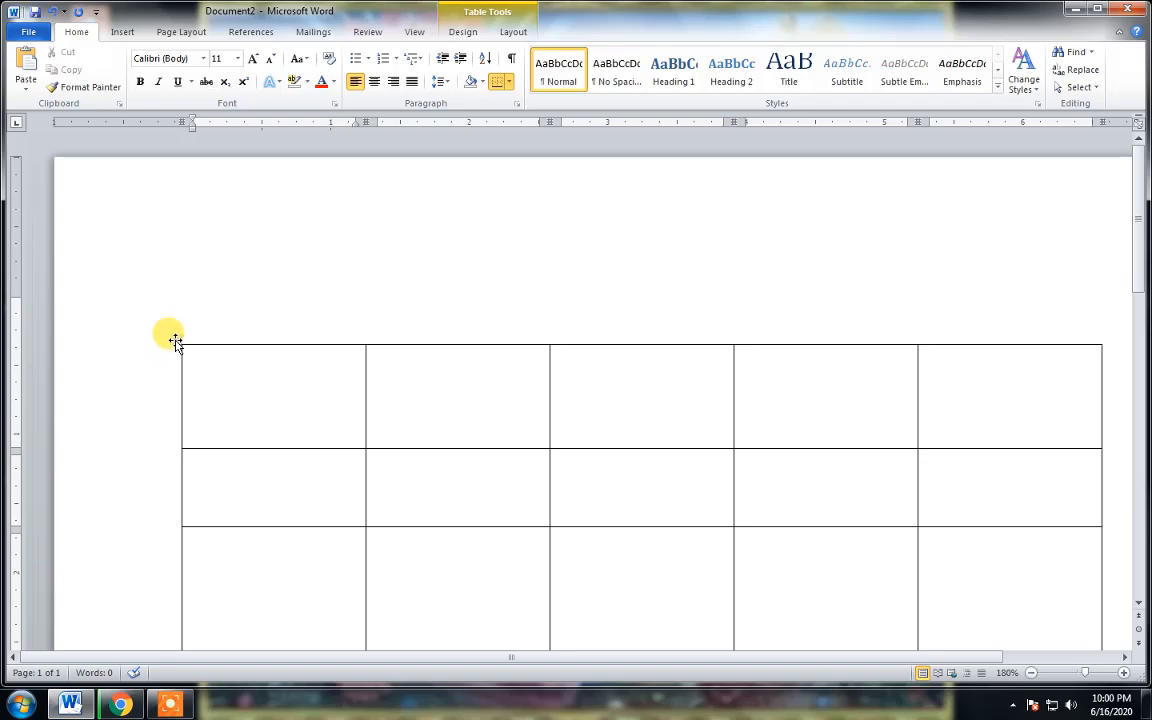
drag(175, 342, 163, 238)
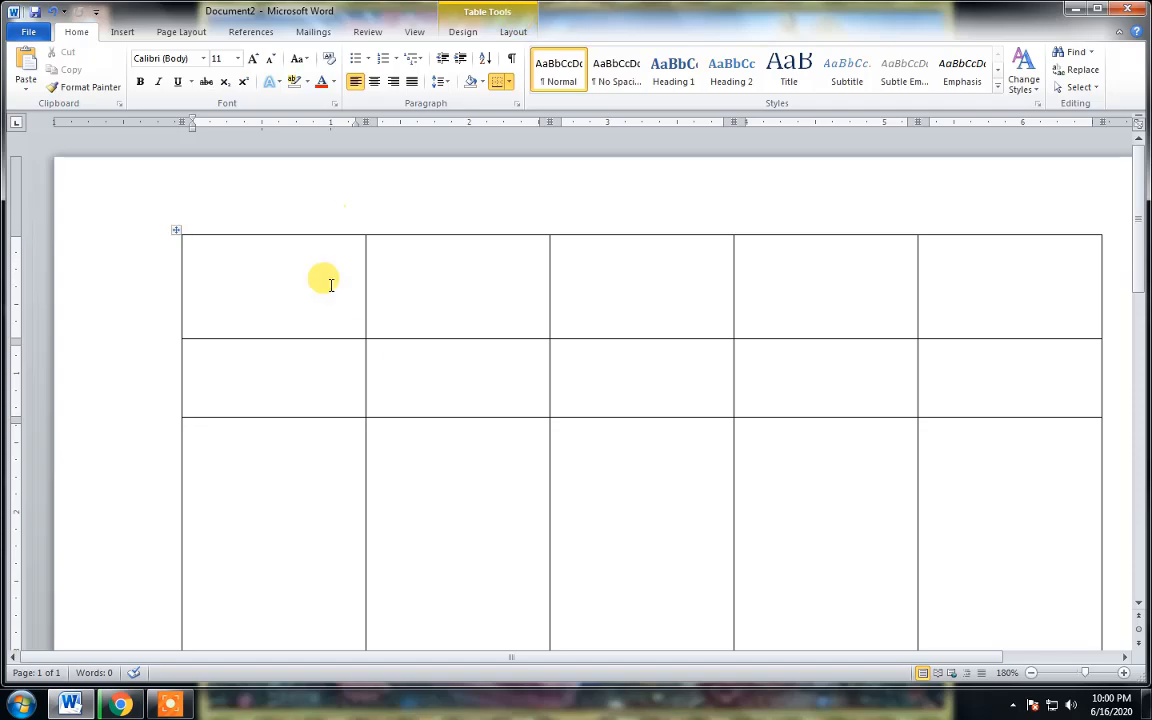
Step: Merge the table's first row into a single cell by erasing its four inner vertical borders with the Table Eraser
drag(1142, 260, 1147, 426)
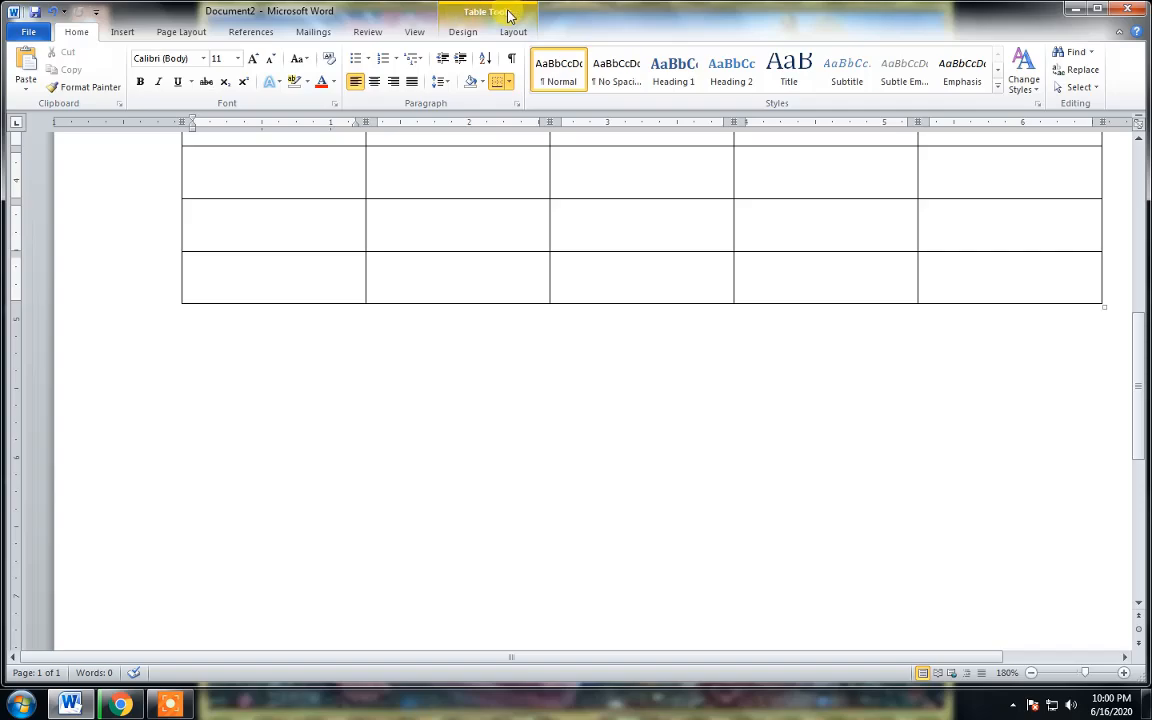
click(278, 360)
drag(1136, 419, 1137, 240)
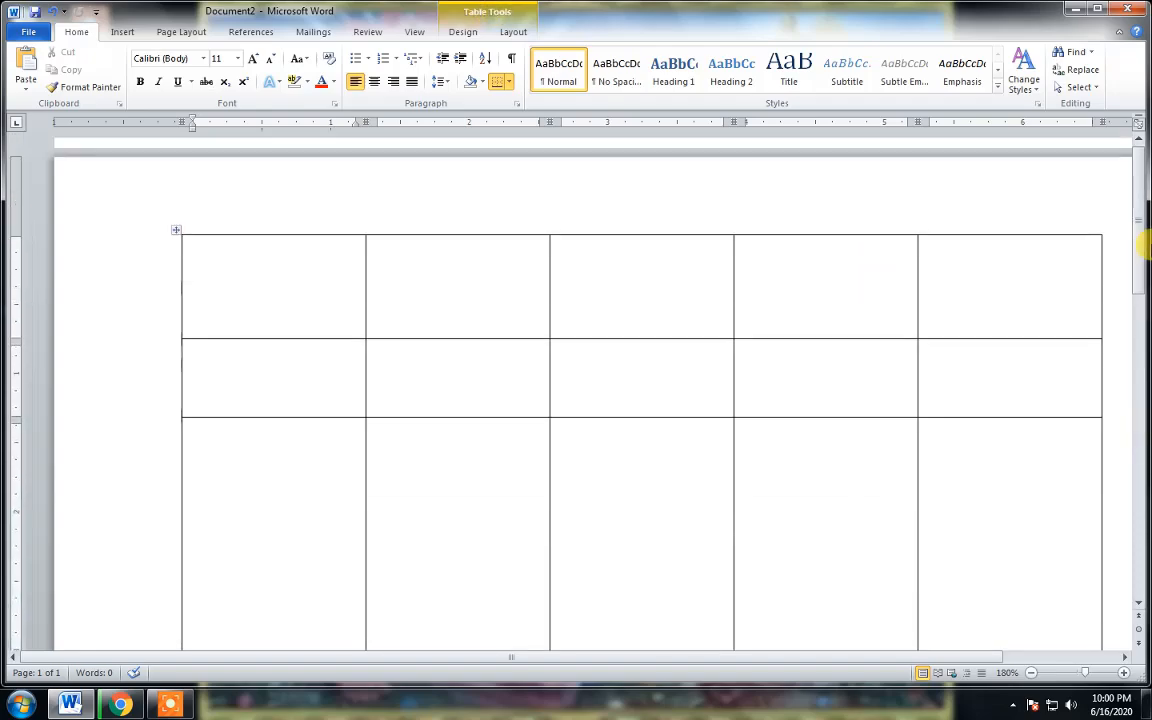
click(503, 18)
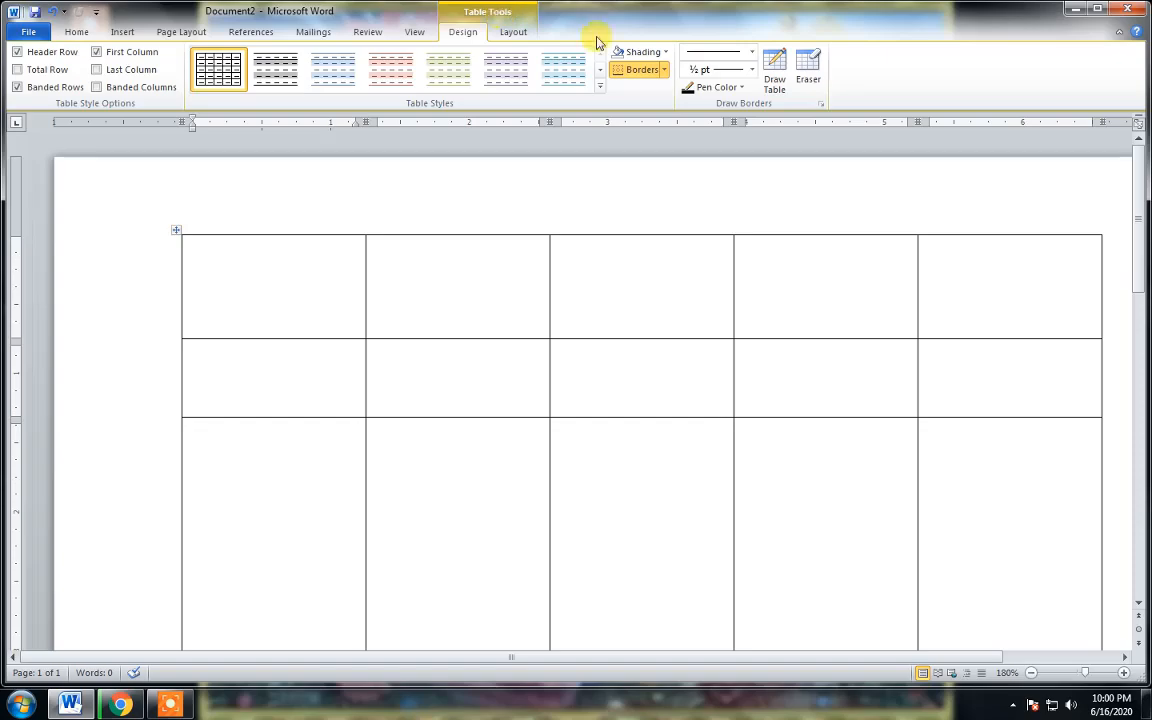
click(805, 79)
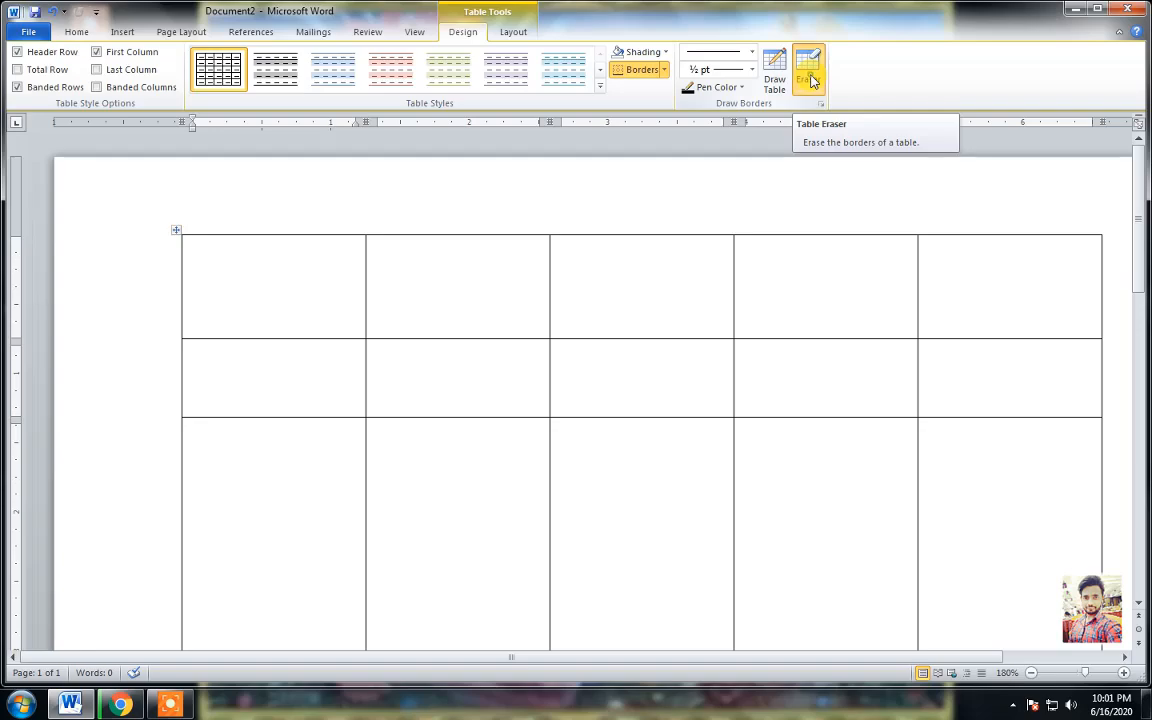
click(811, 80)
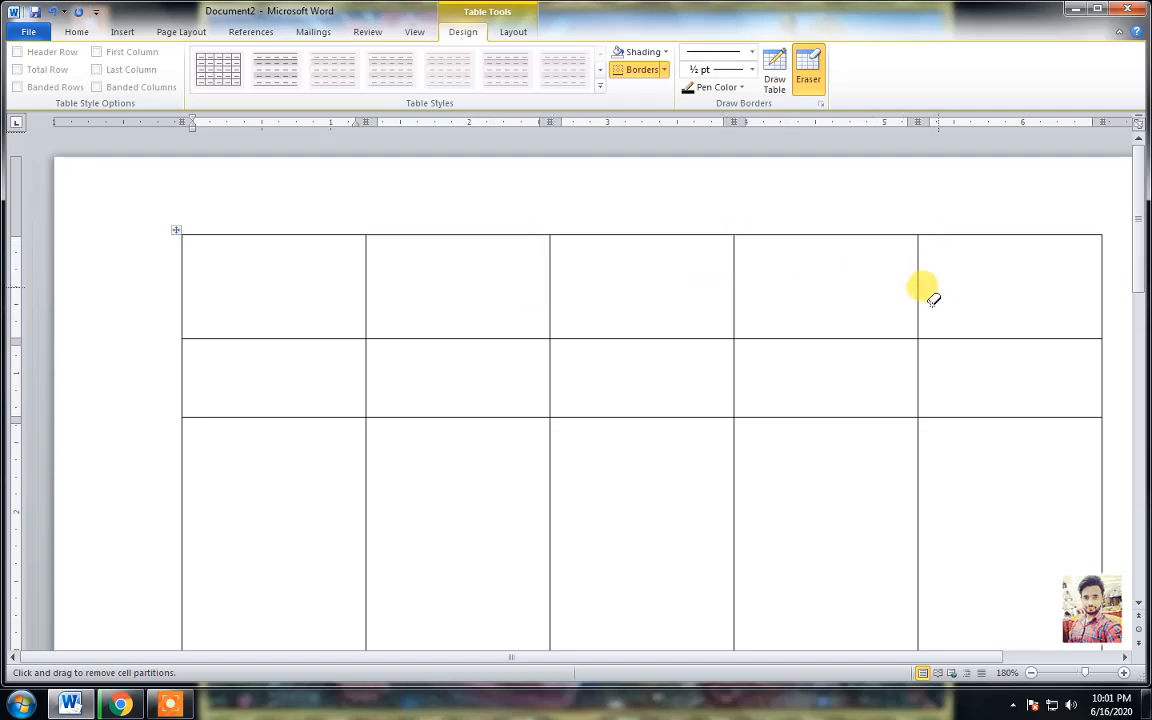
click(368, 285)
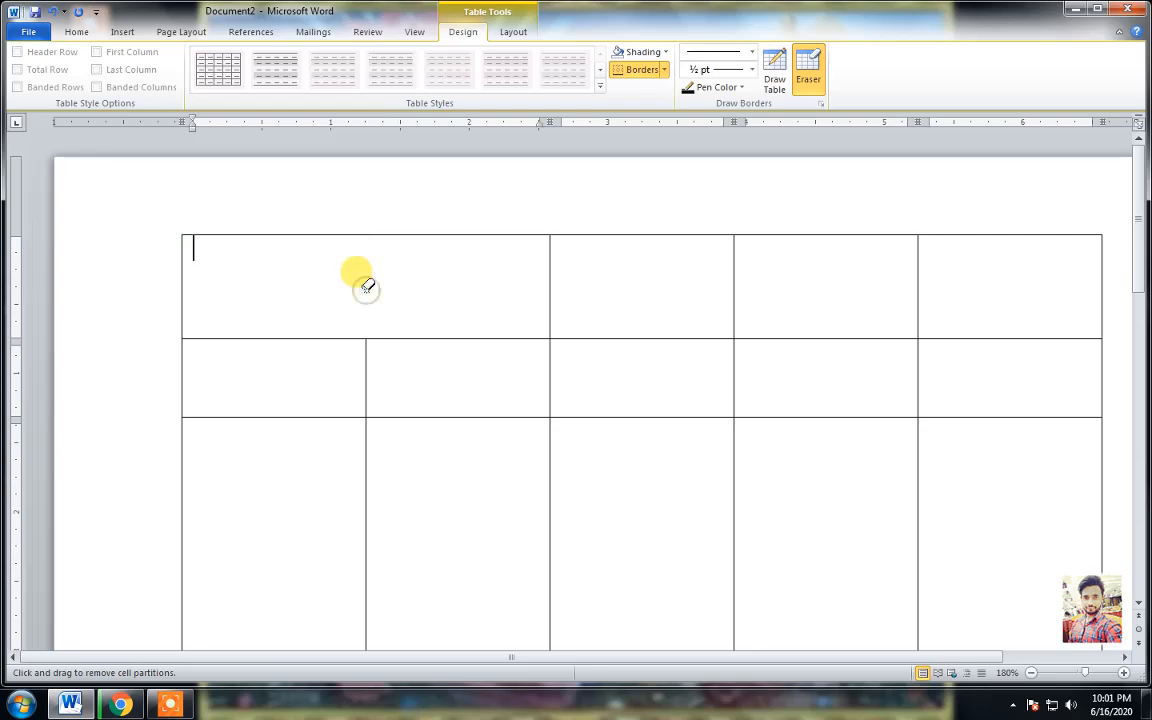
click(551, 283)
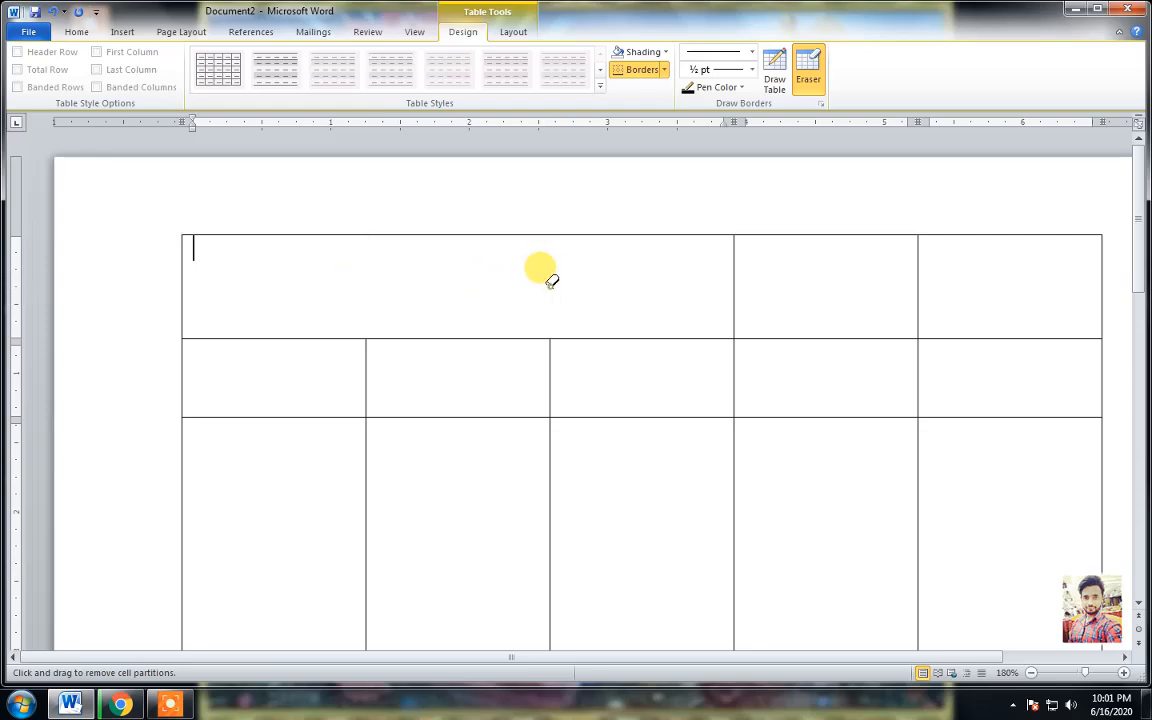
click(735, 284)
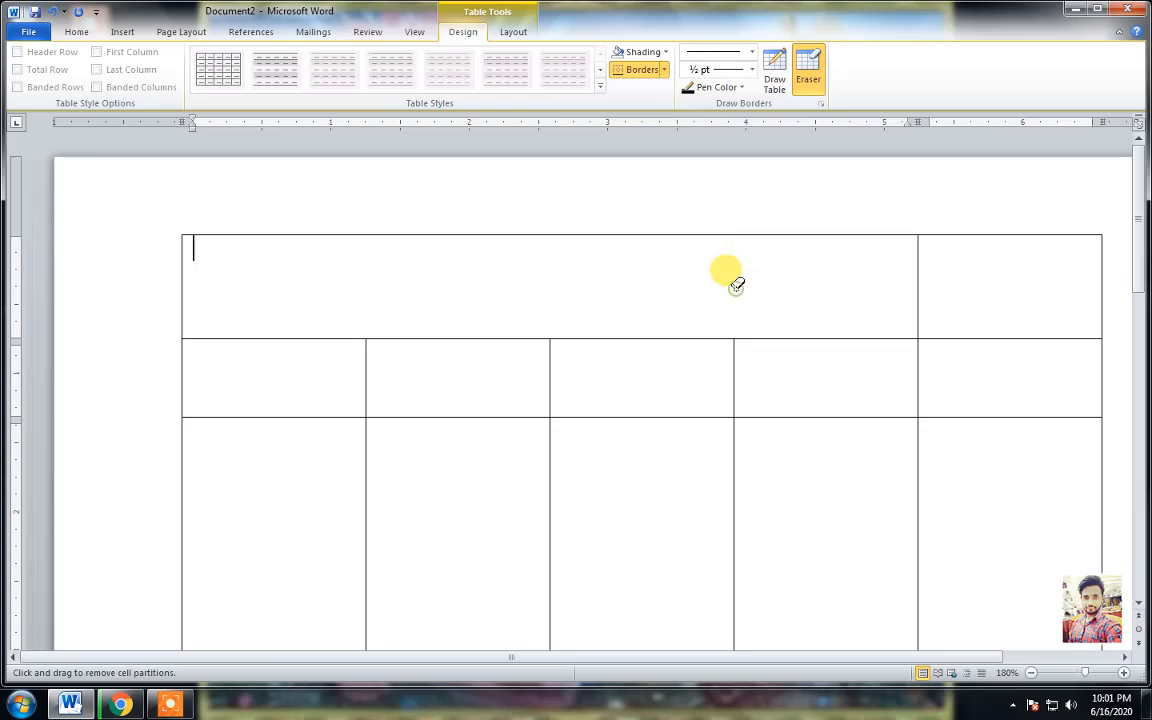
click(918, 291)
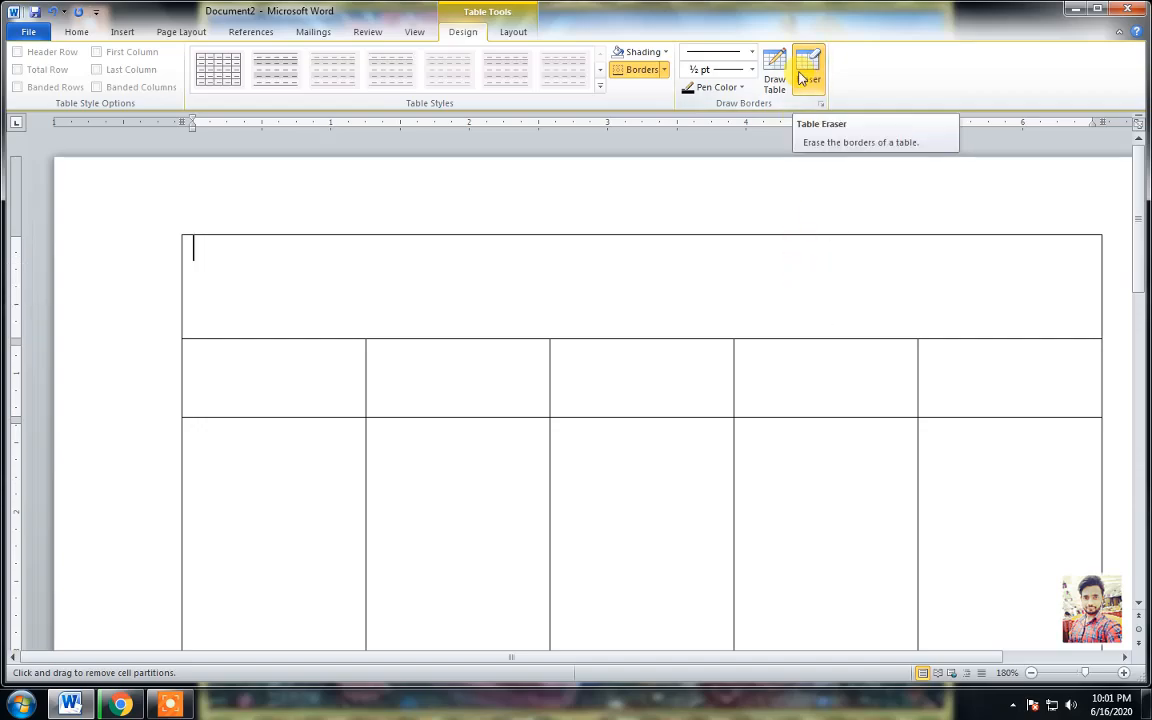
click(801, 78)
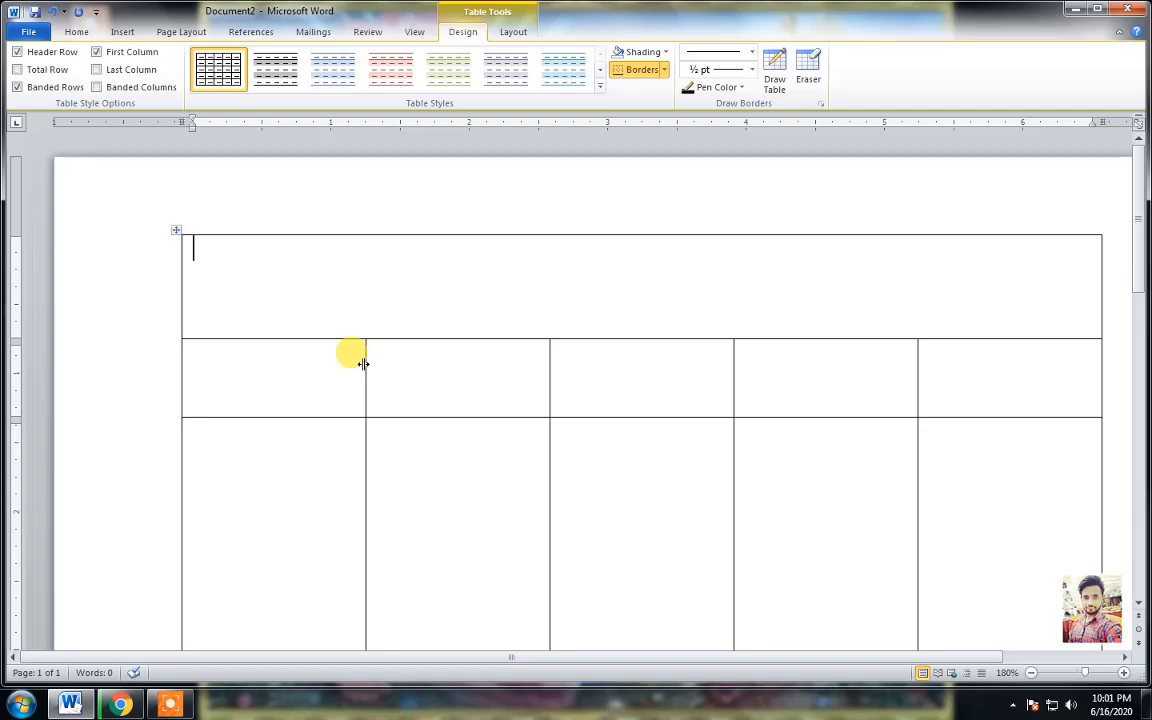
Step: Below the merged row, narrow the first column to about 0.7 inches and the last three to about 0.6 inches, widening the second
drag(363, 364, 277, 369)
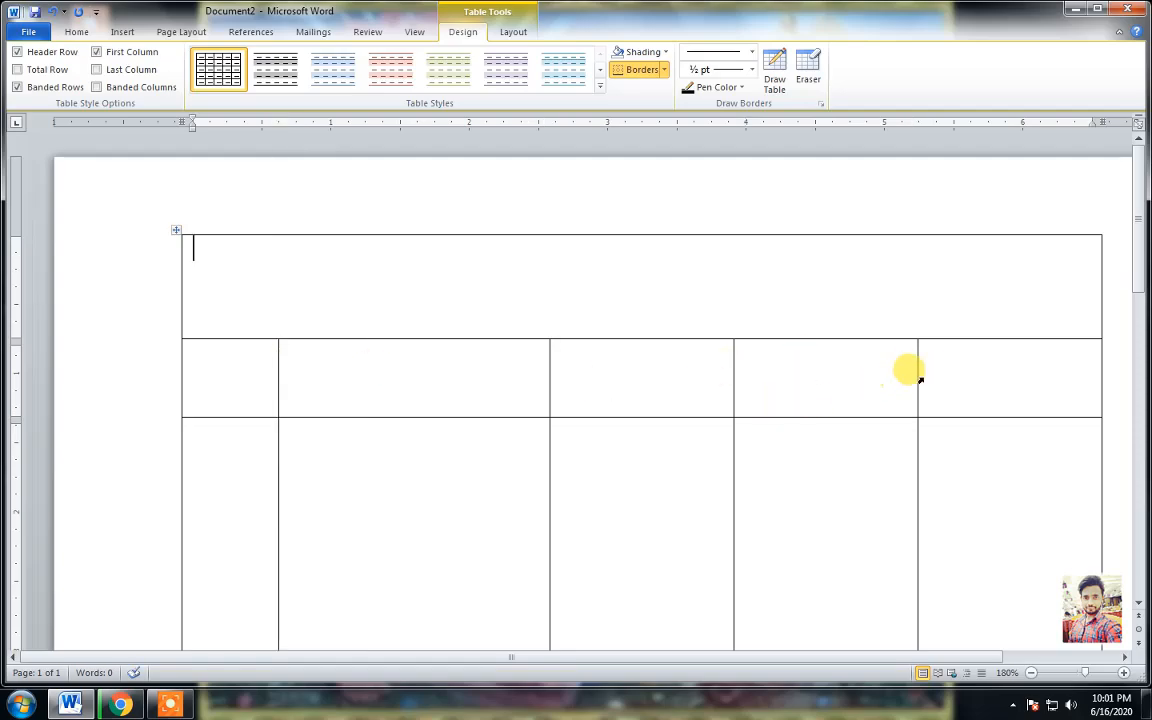
drag(917, 376, 1022, 378)
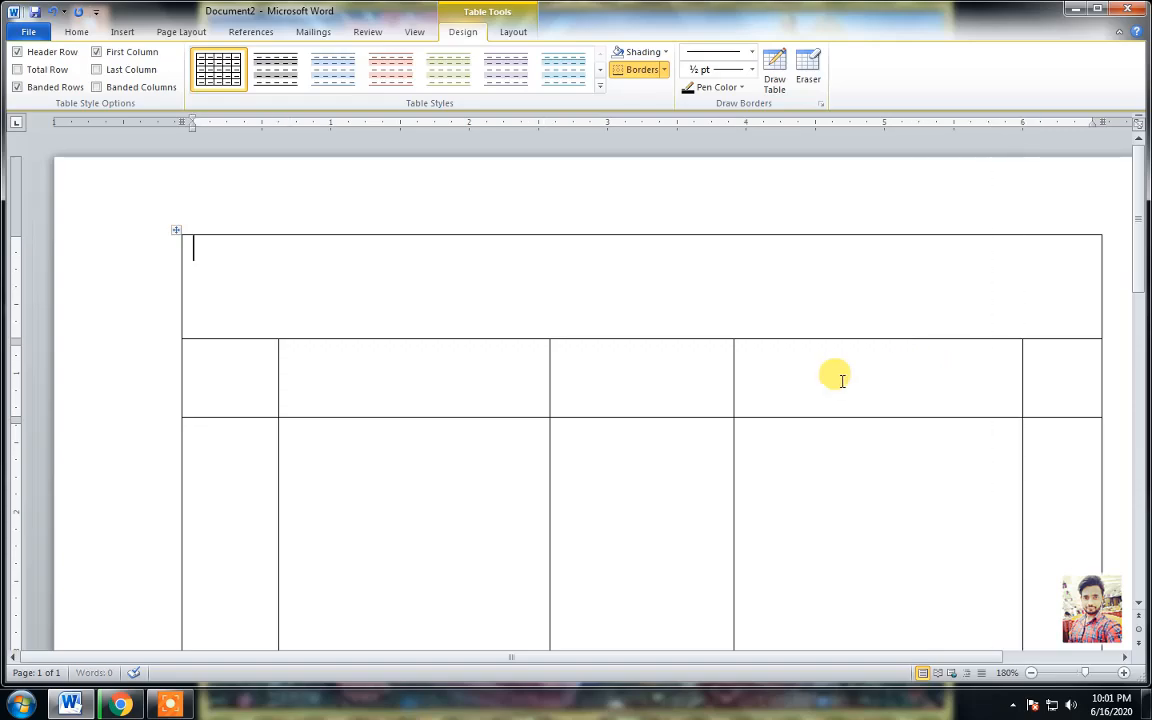
drag(733, 376, 936, 376)
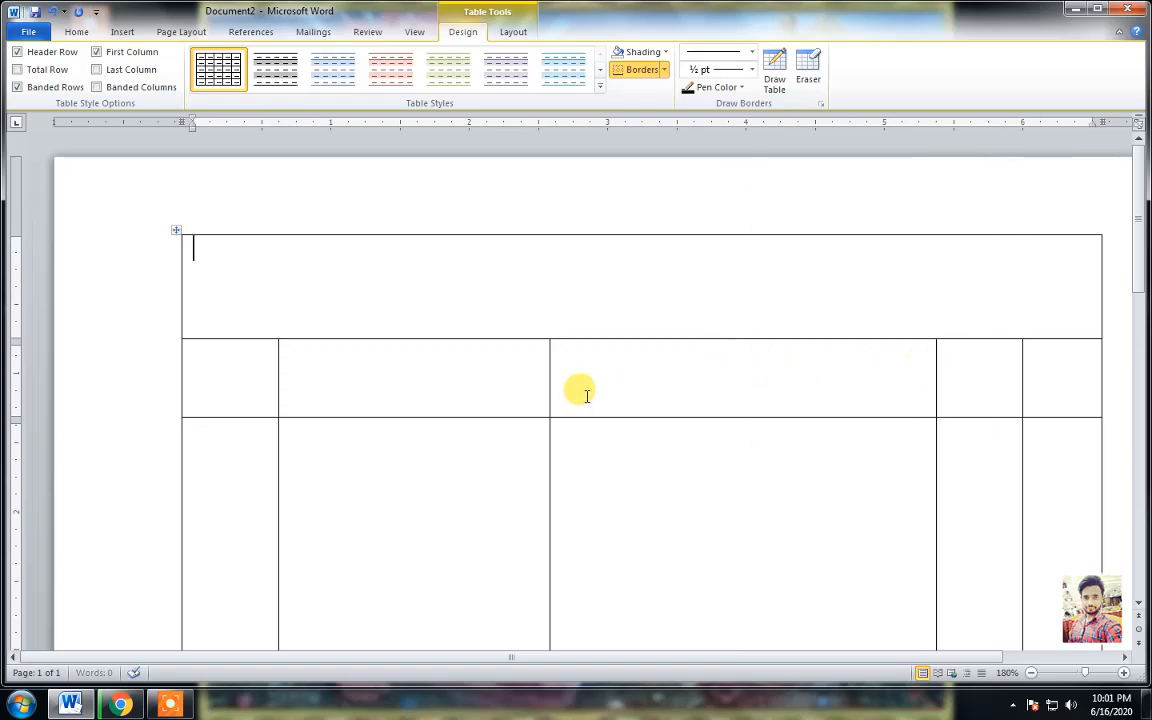
drag(549, 377, 849, 405)
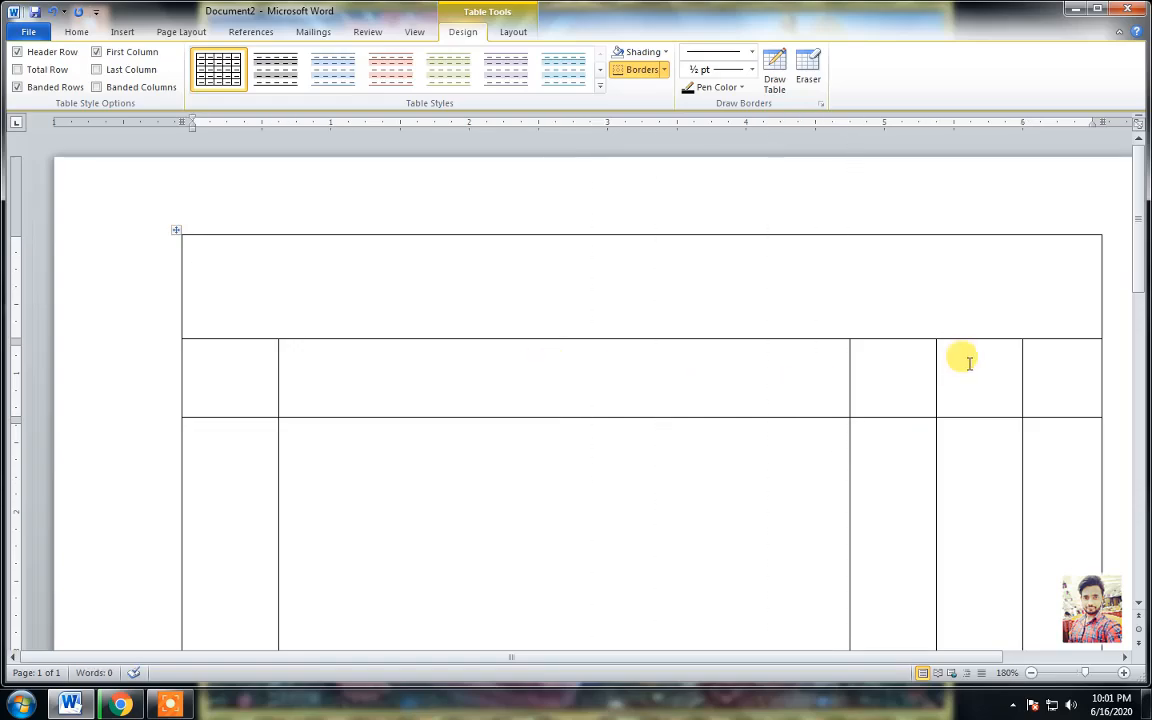
Step: Resize the whole table to about 5.5 inches wide and make its rows slightly taller
drag(1143, 282, 1139, 398)
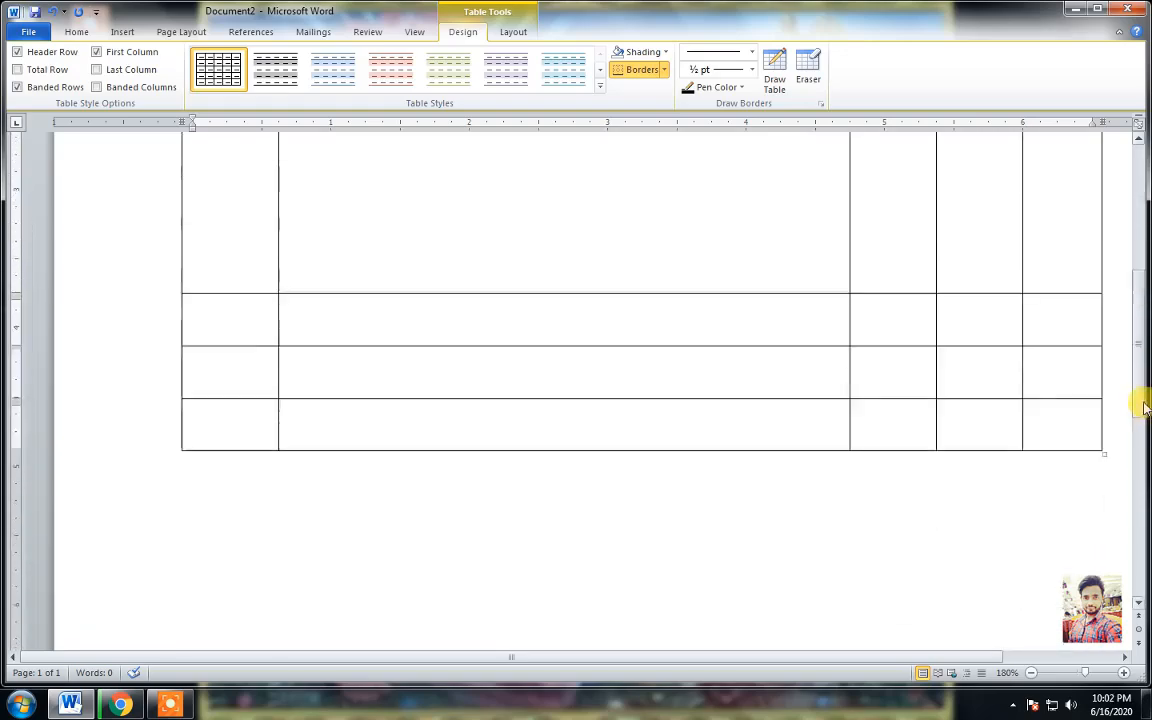
drag(1100, 455, 946, 535)
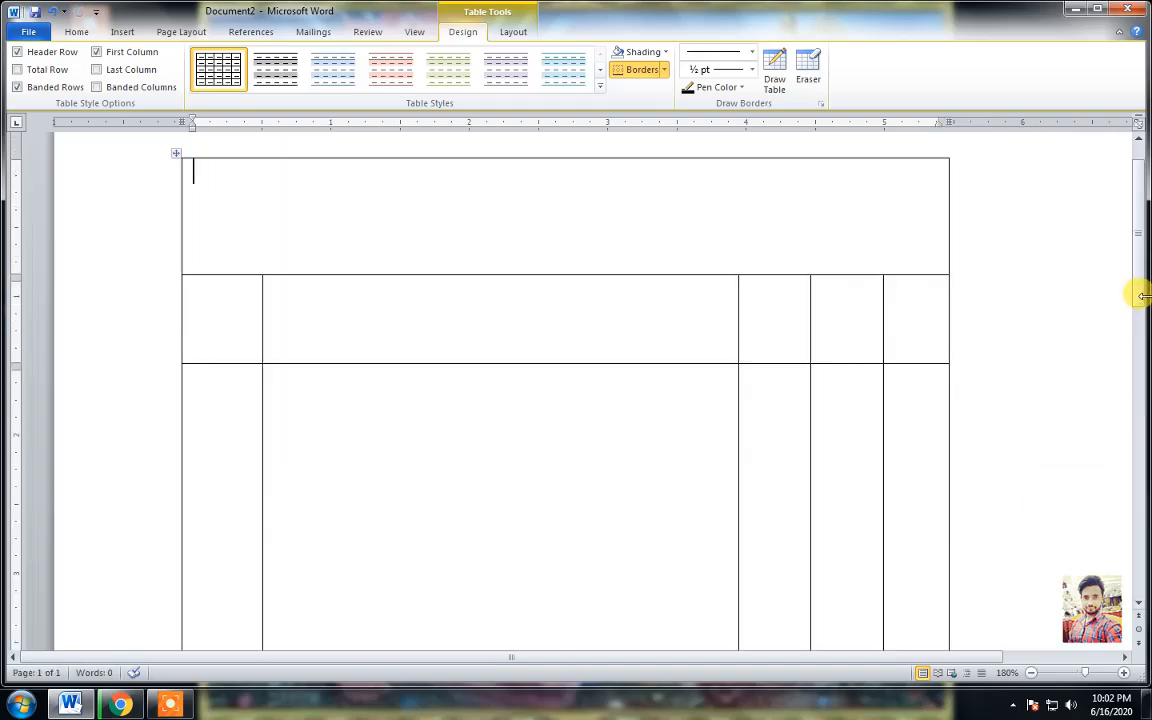
drag(1142, 293, 1143, 263)
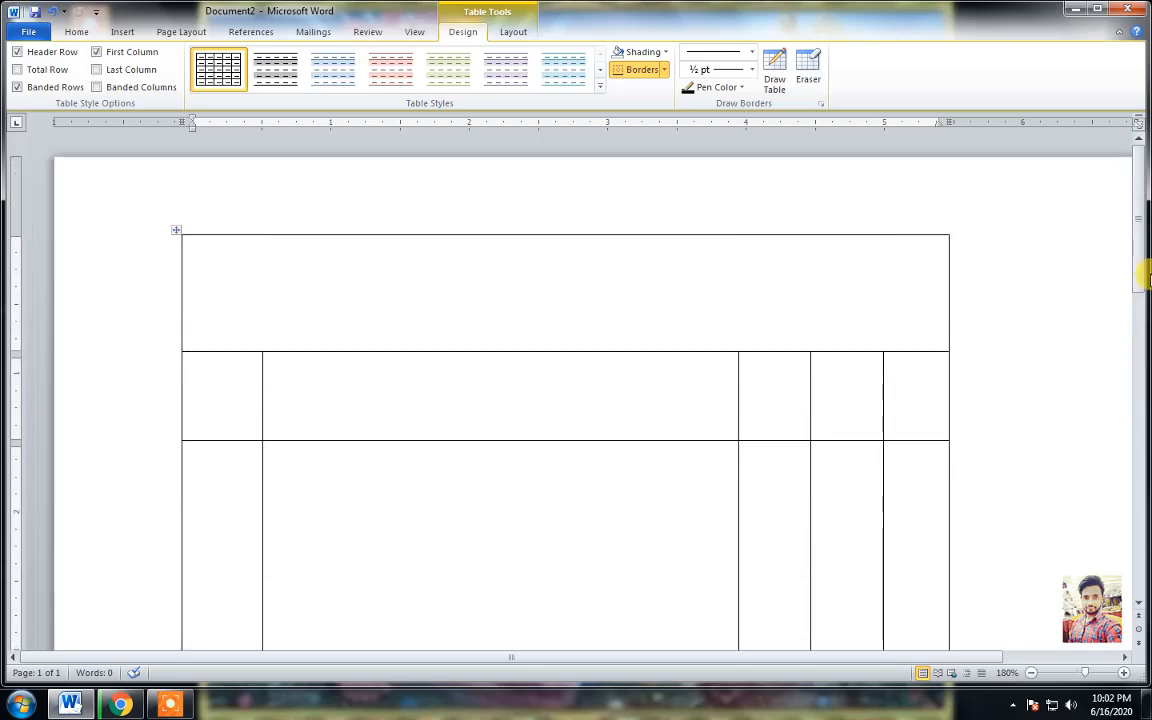
Step: Enter the heading "Ram & Sons" on the second line of the table's merged first row
click(529, 279)
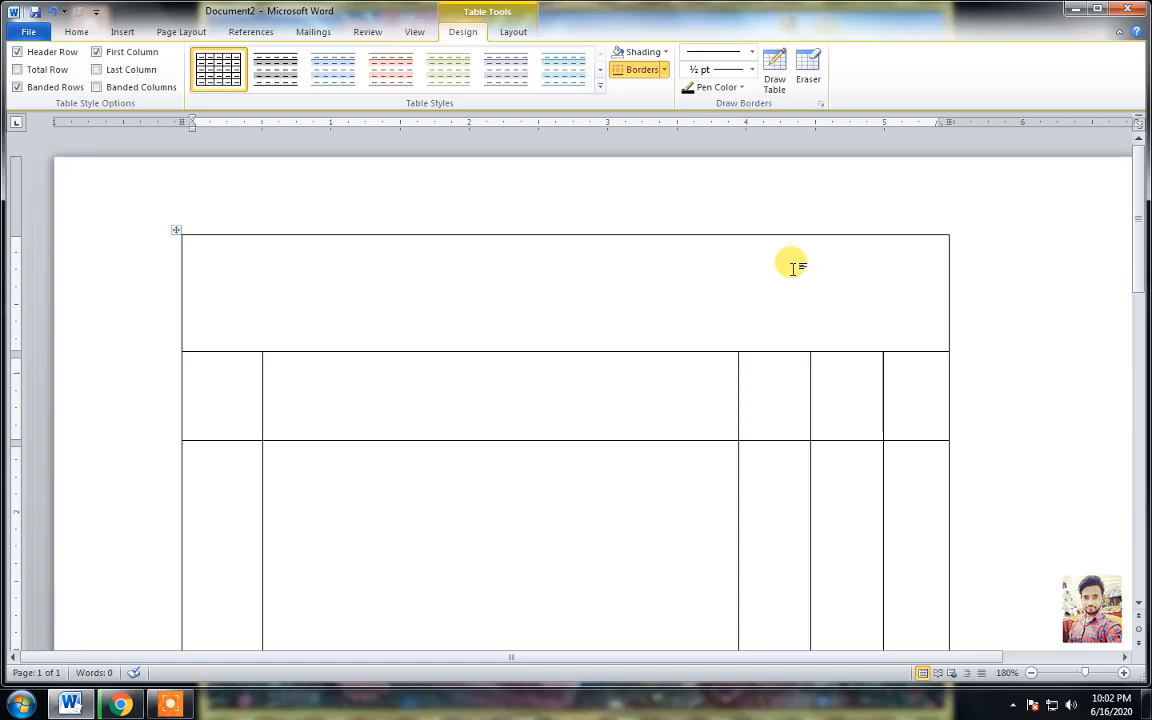
text(ra)
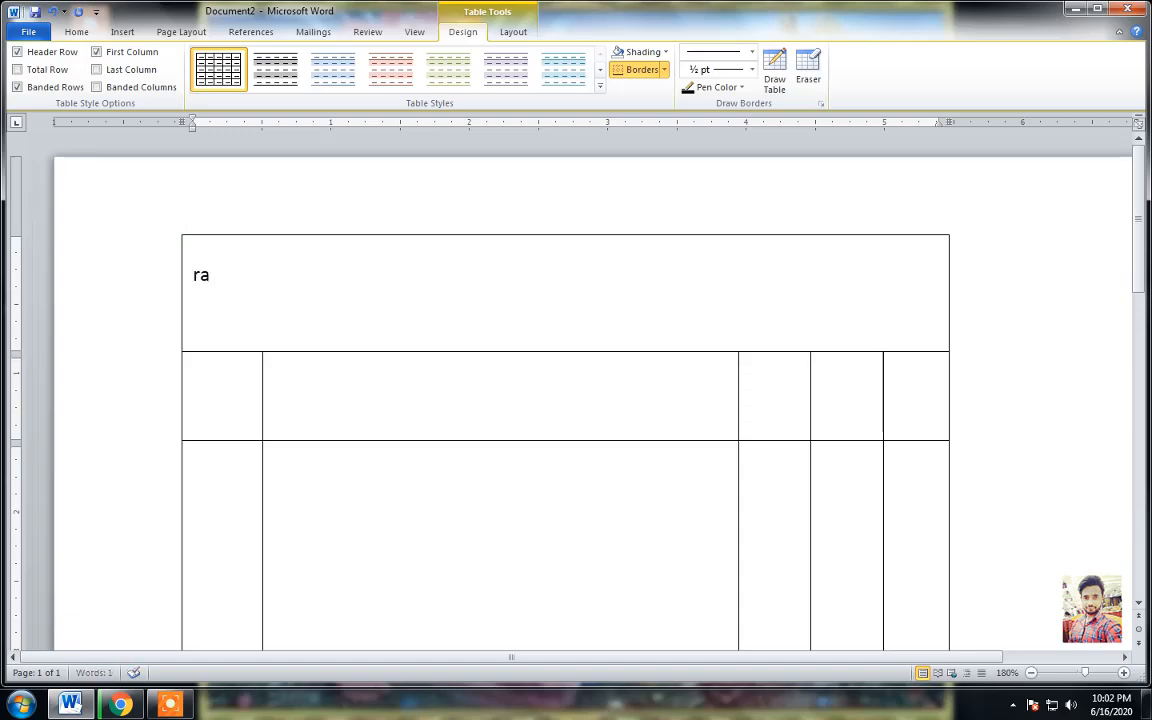
key(BackSpace)
key(BackSpace)
text(Ram )
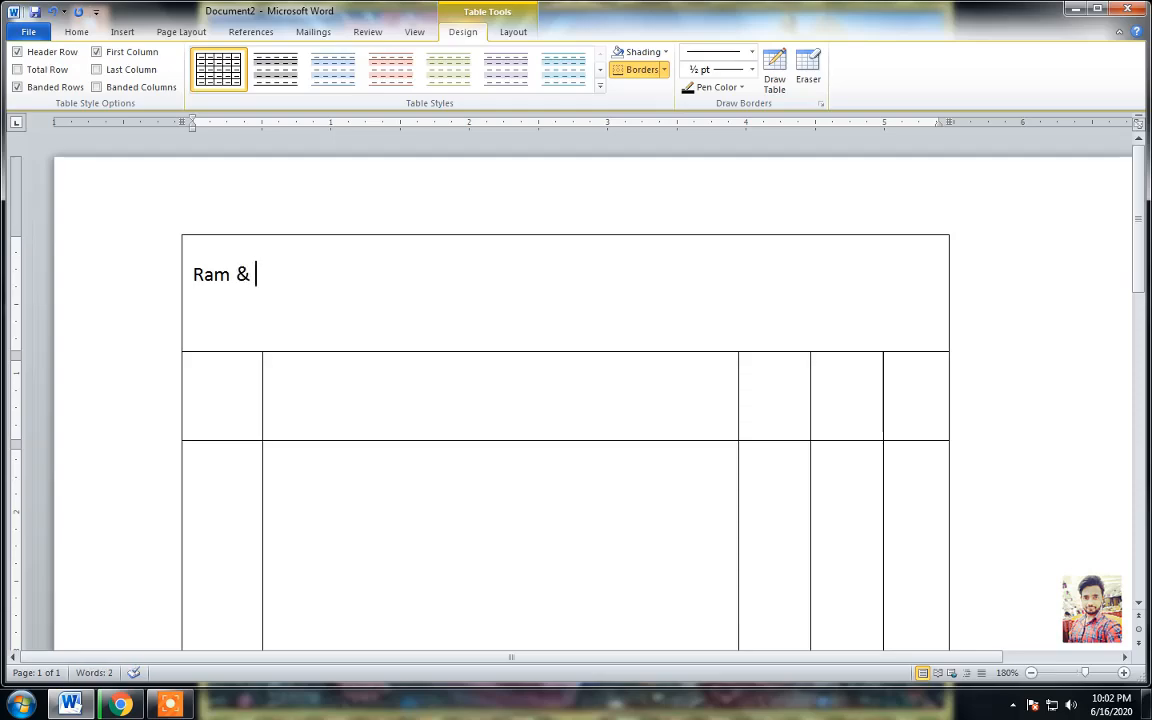
text(& Sons)
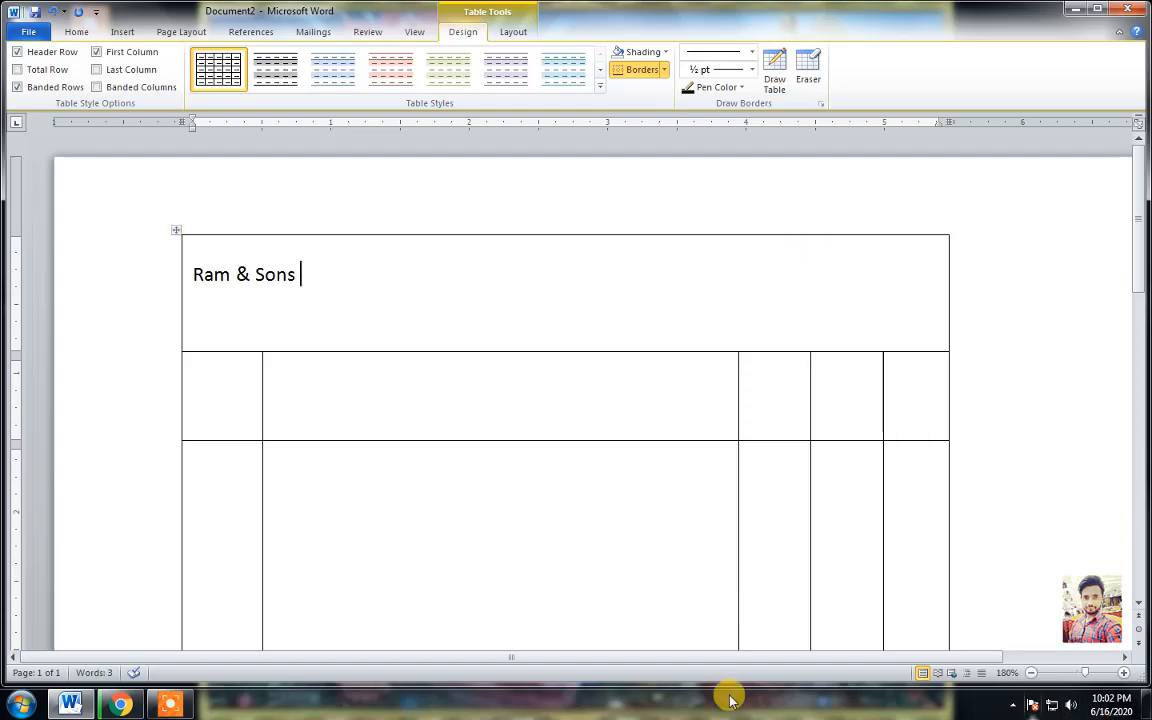
Step: Close the Internet Download Manager warning and its registration window
drag(313, 276, 193, 272)
click(77, 32)
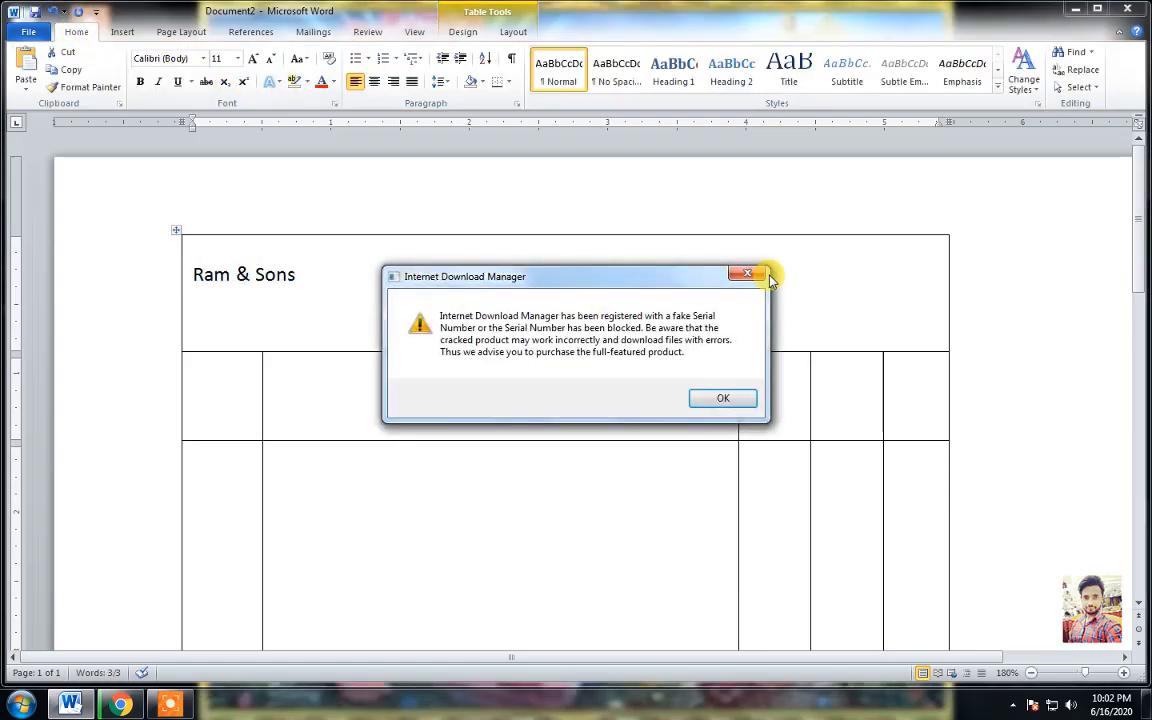
click(765, 277)
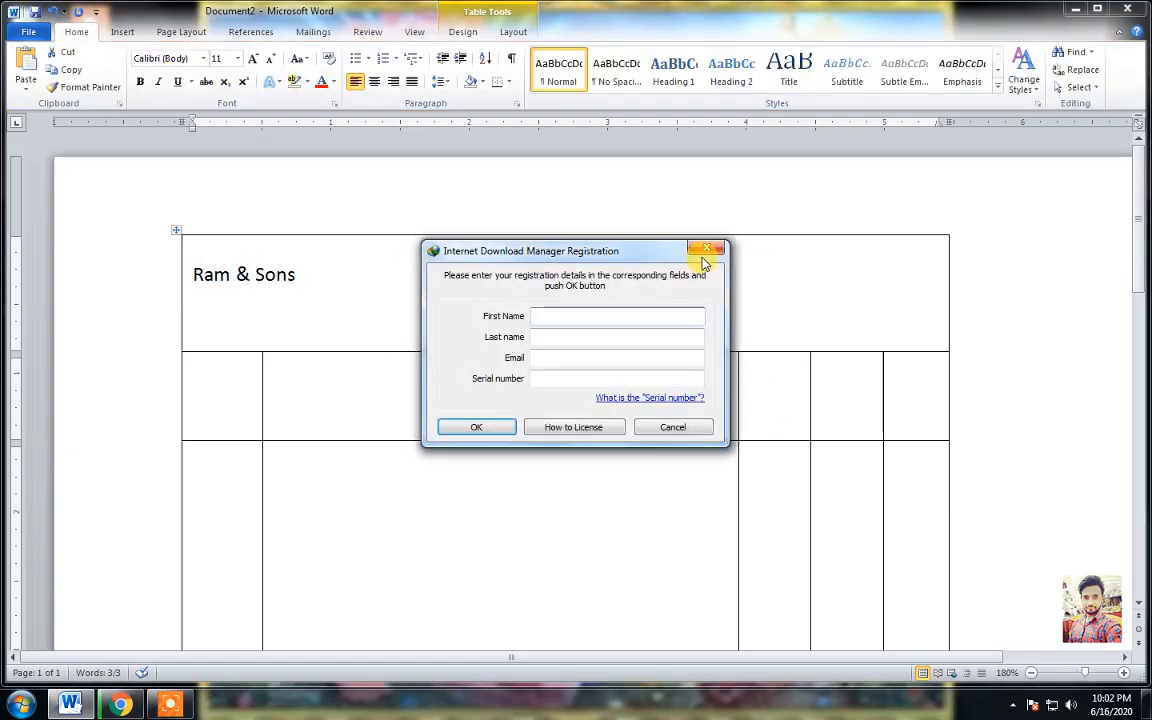
click(707, 250)
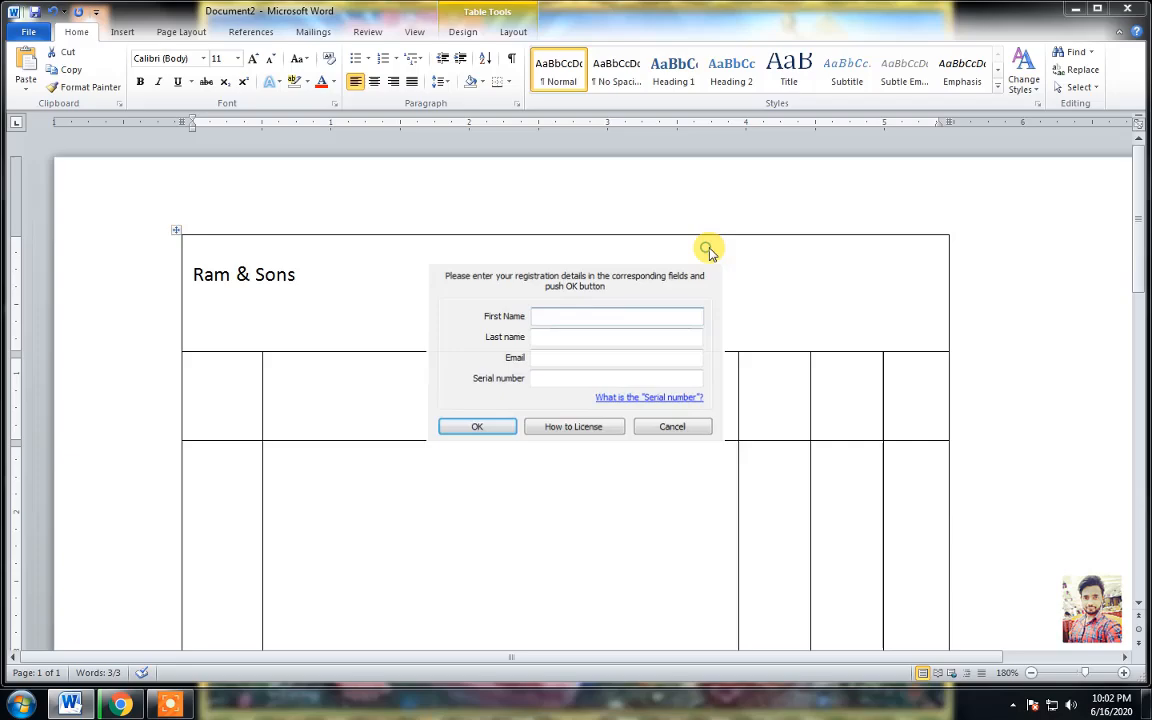
Step: Set the font size of the "Ram & Sons" heading to 20
triple_click(291, 284)
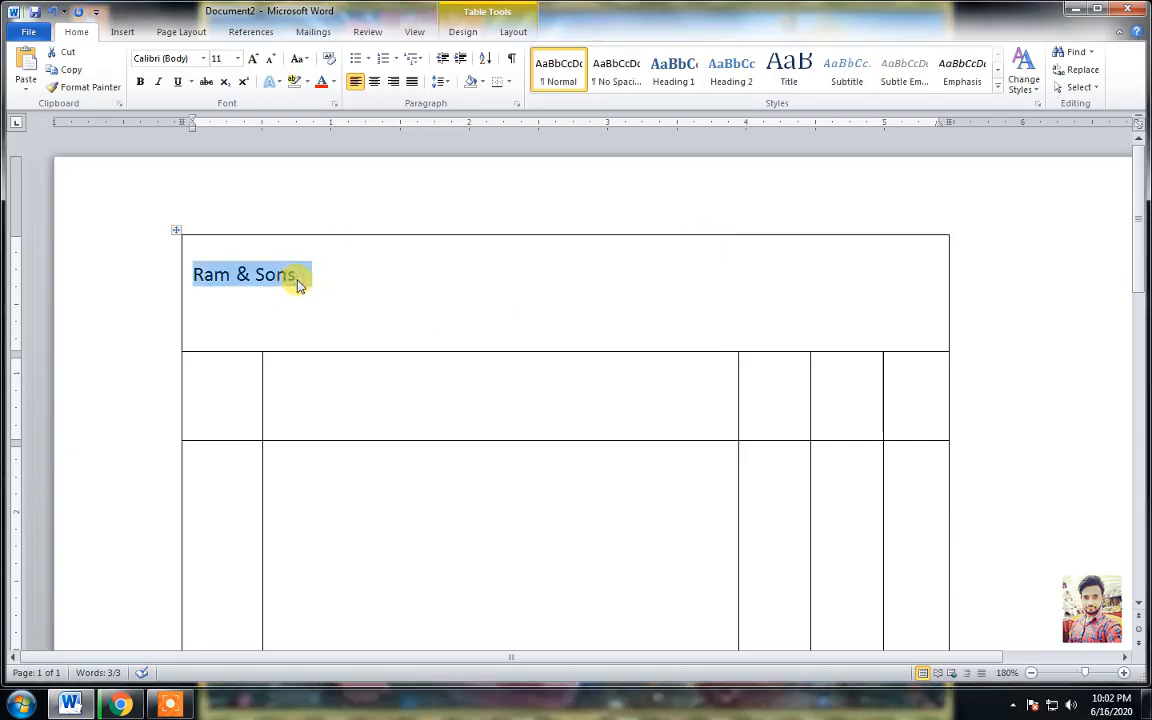
click(253, 58)
click(253, 58)
click(253, 58)
click(253, 58)
click(253, 58)
click(253, 58)
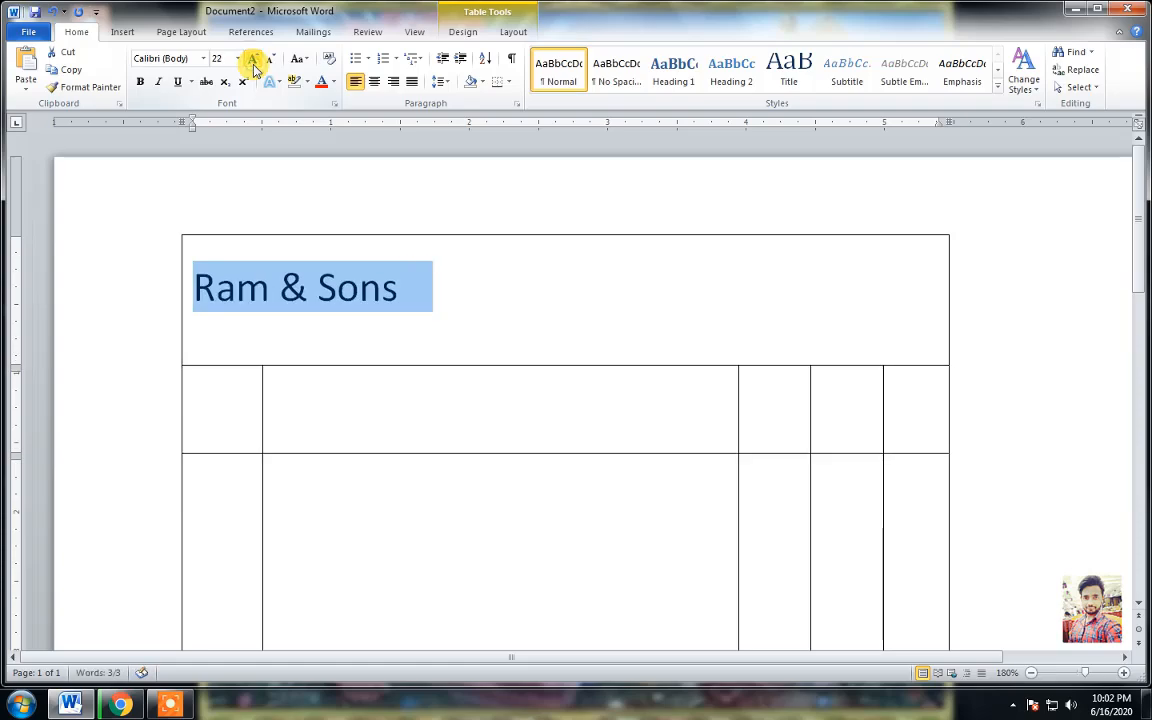
click(269, 60)
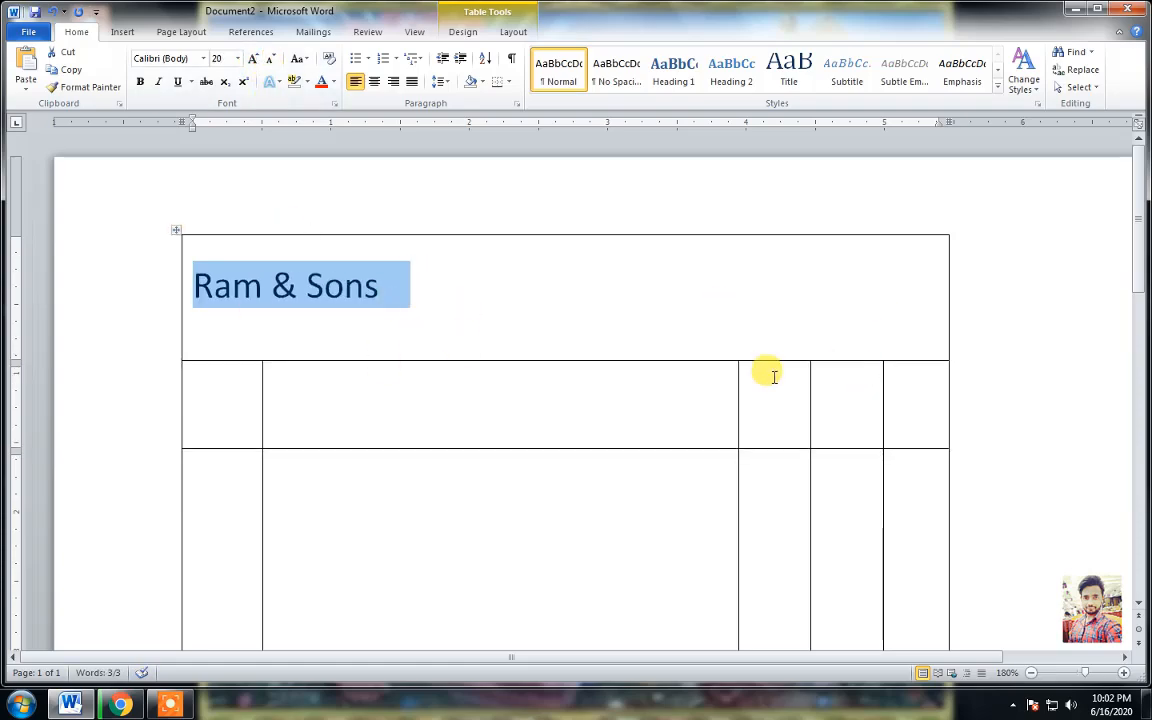
Step: Change the "Ram & Sons" heading's font to Baskerville Old Face and center it in the row
click(203, 59)
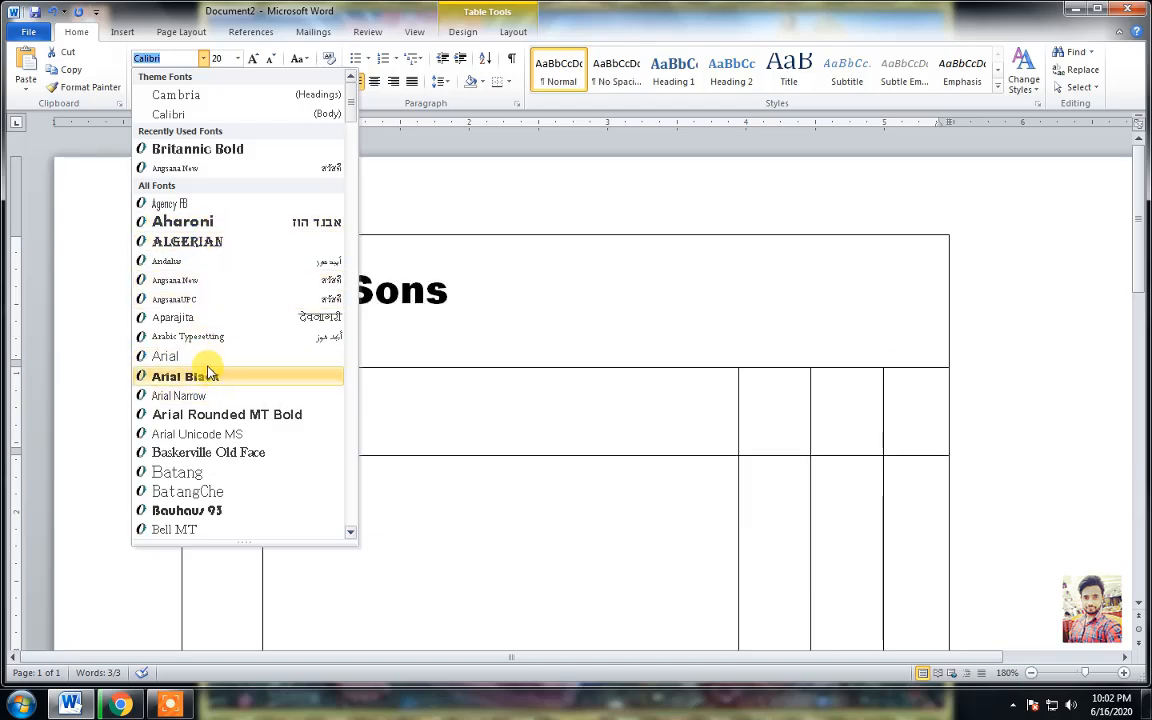
click(224, 453)
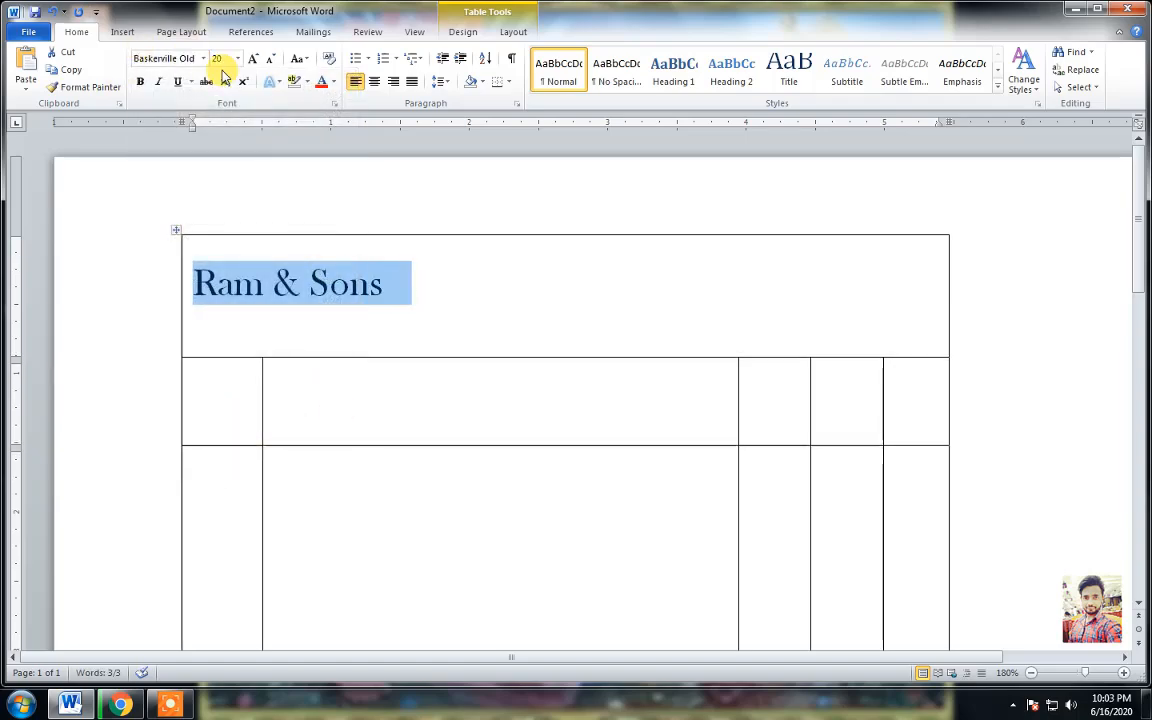
click(375, 90)
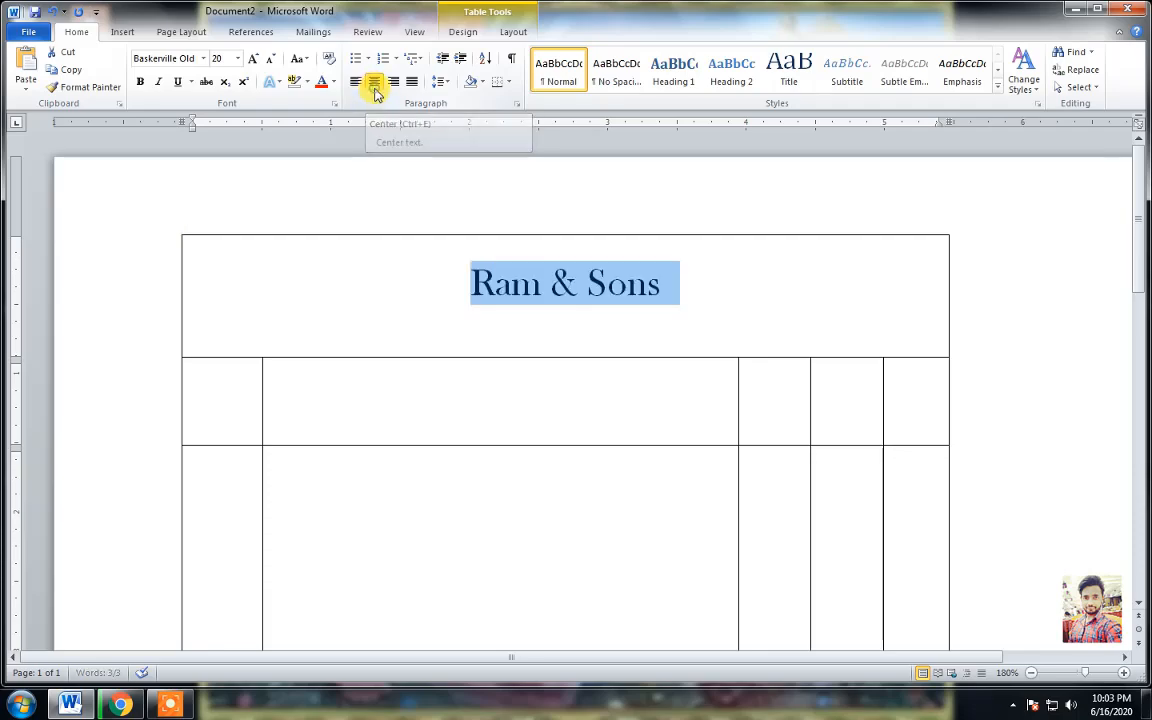
Step: Set the "Ram & Sons" heading's font size to 24 and its font to Algerian
click(255, 60)
click(257, 60)
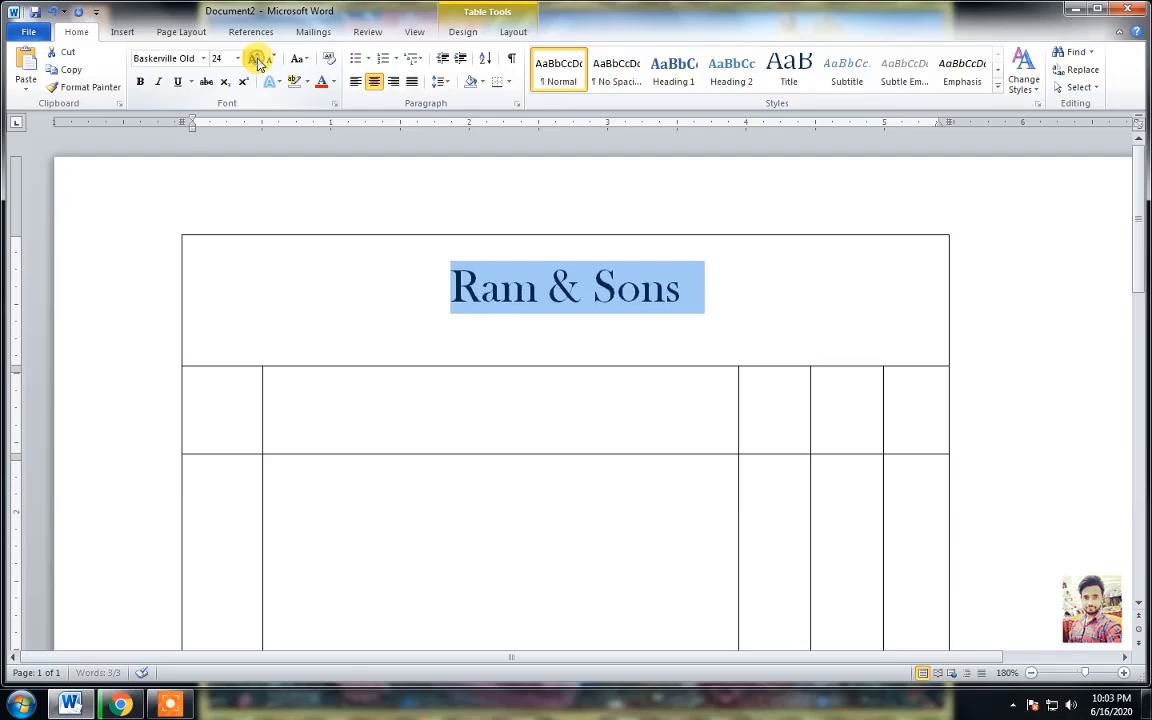
click(203, 58)
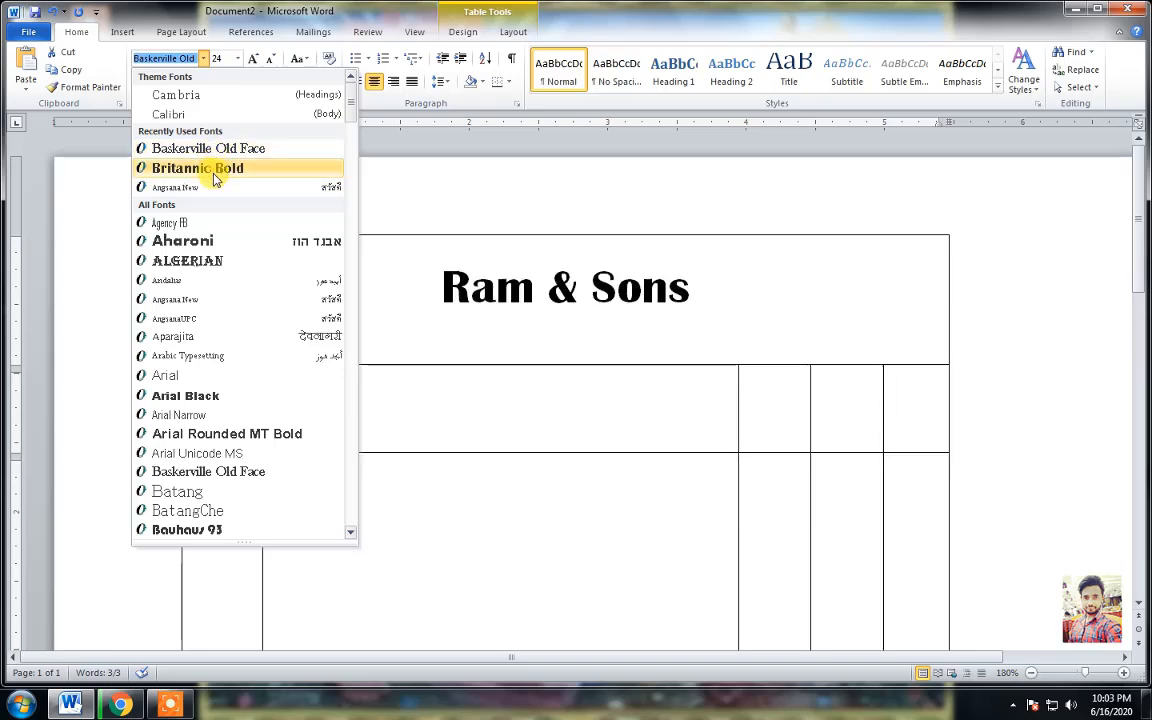
click(190, 262)
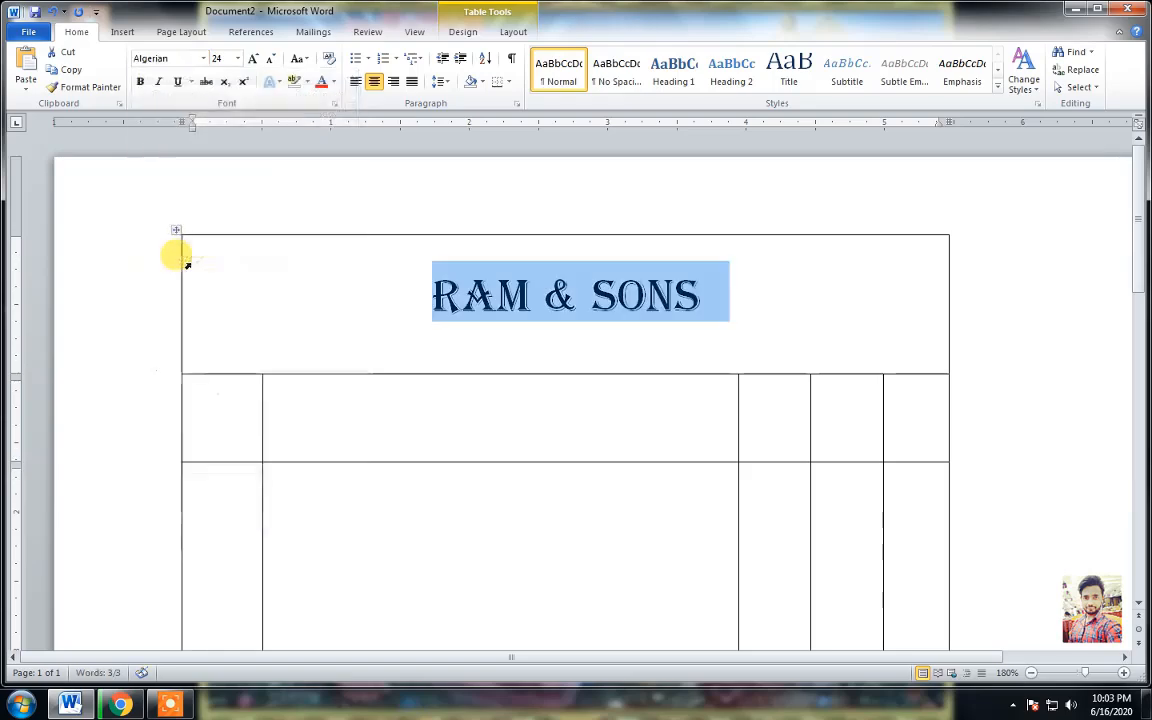
Step: Add the label "Date" followed by a dotted fill-in line on the line below the "Ram & Sons" heading
click(508, 349)
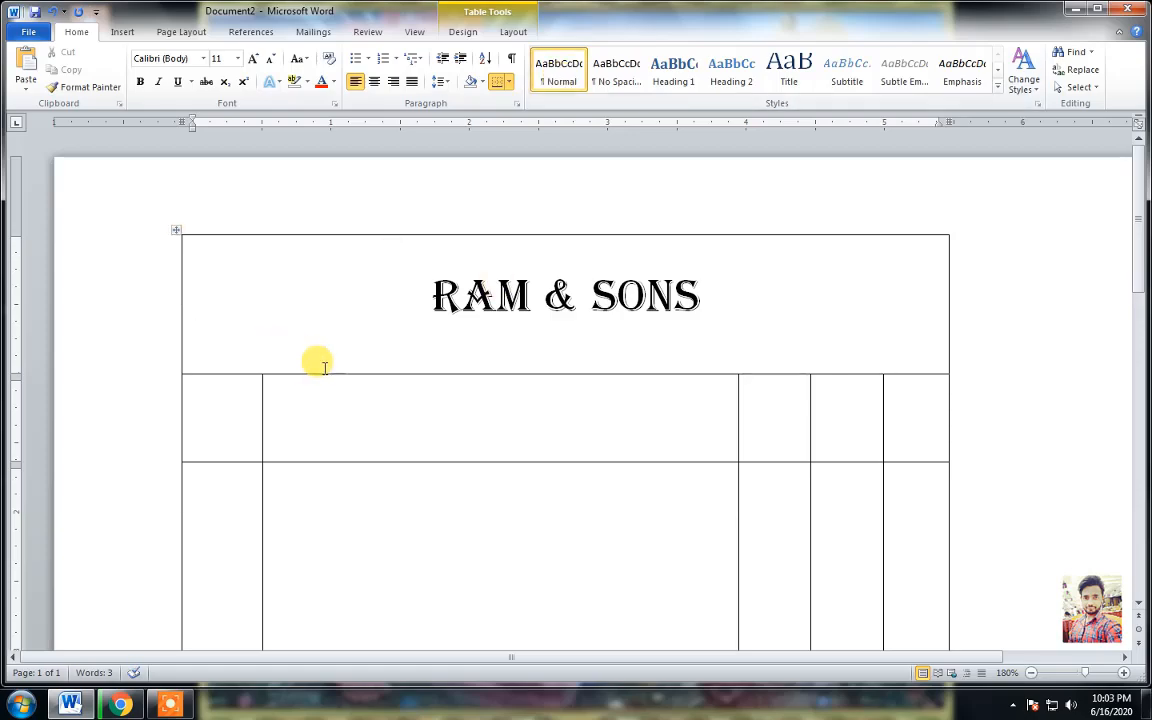
text(date)
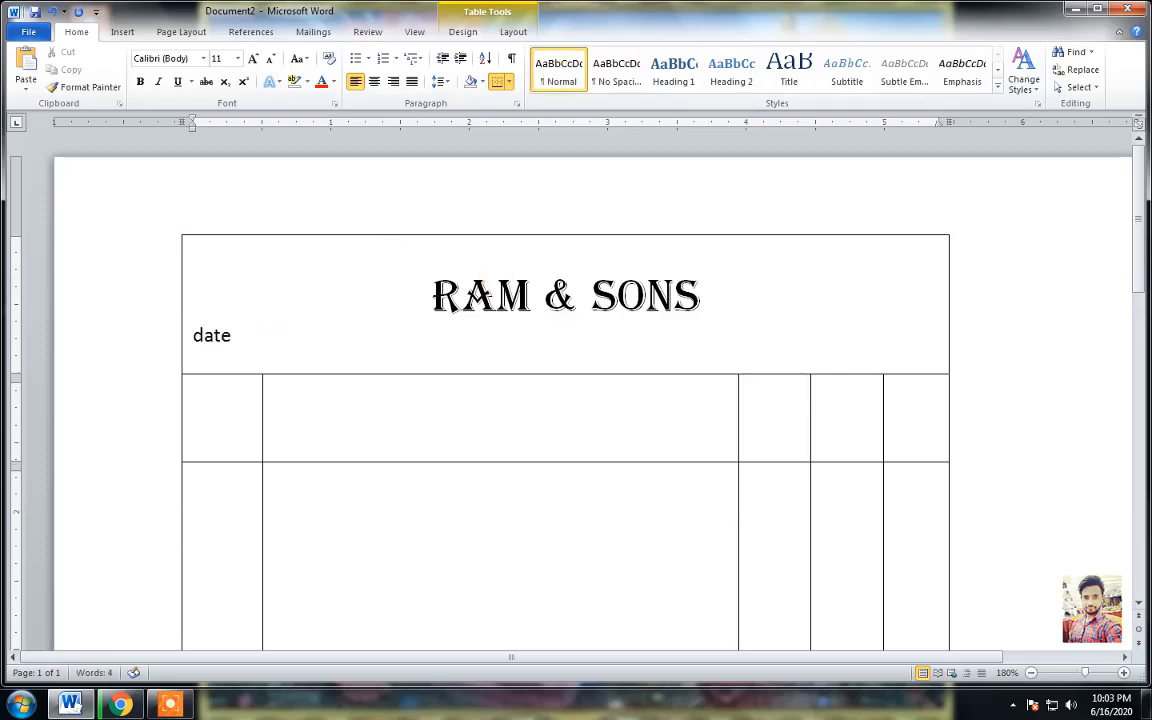
key(BackSpace)
key(BackSpace)
key(BackSpace)
text(Date......)
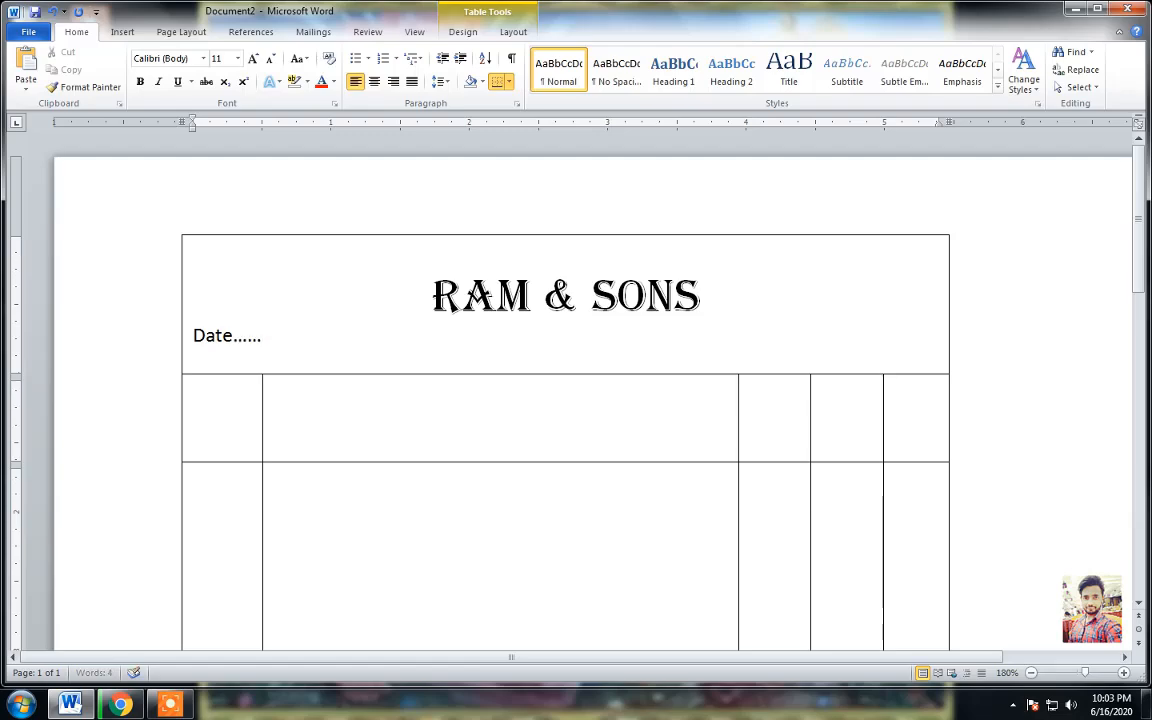
text(...)
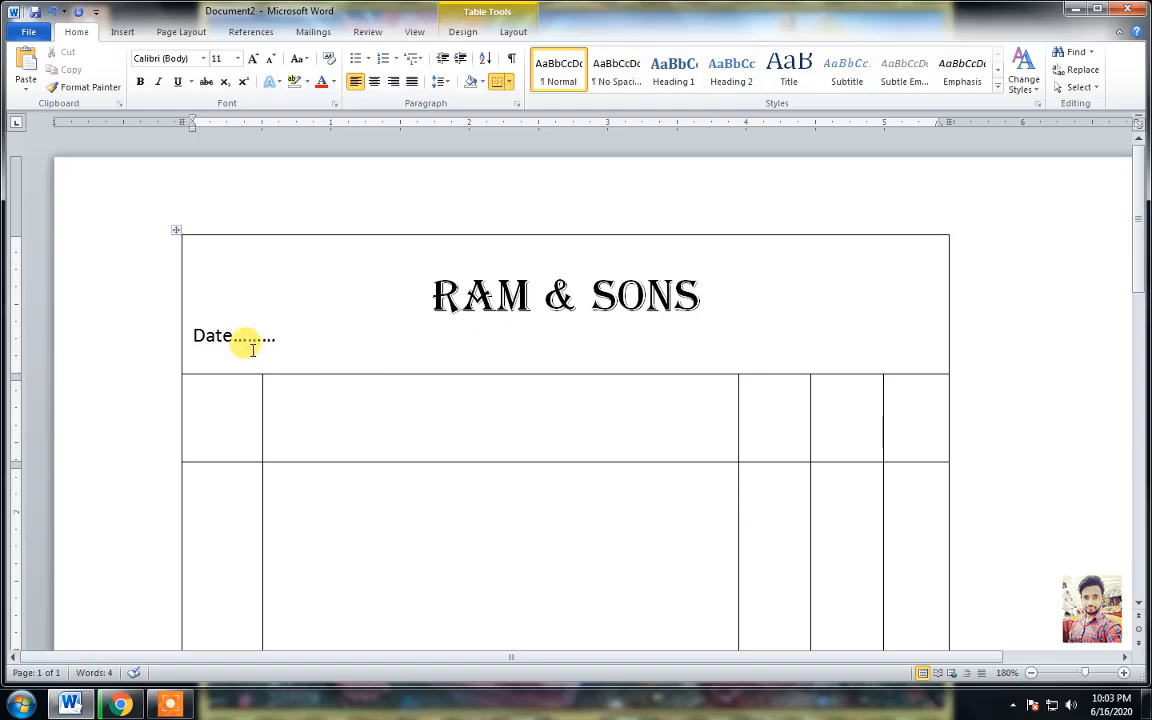
text(..........)
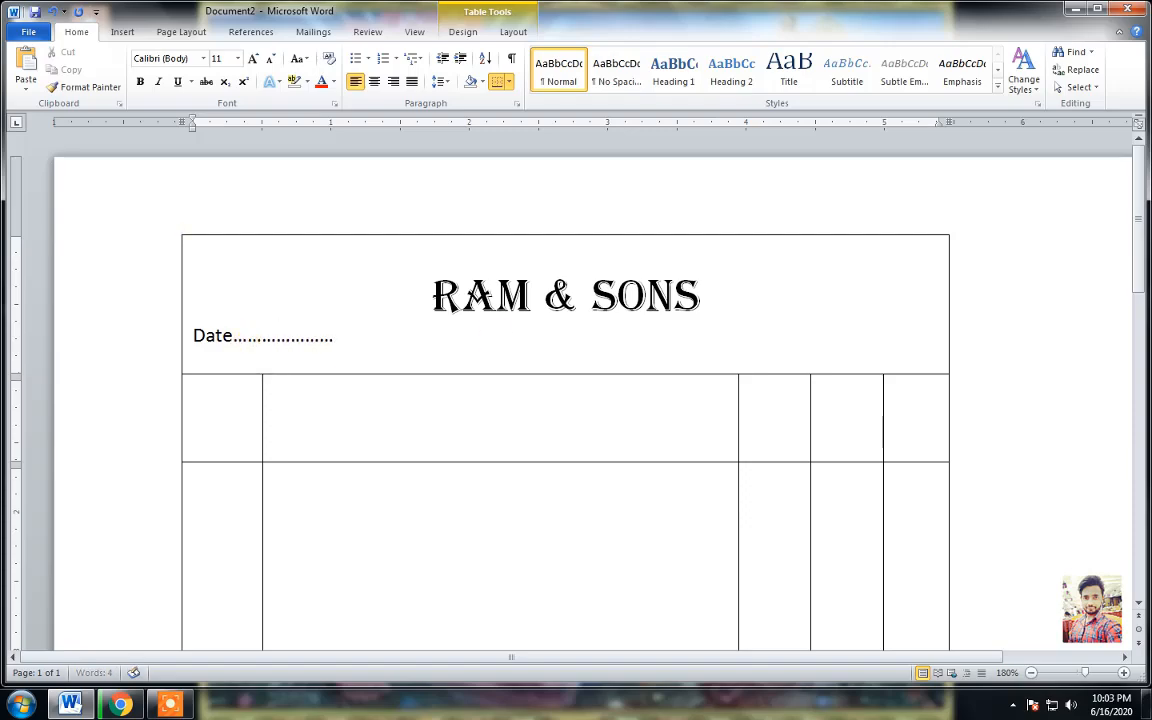
text(..)
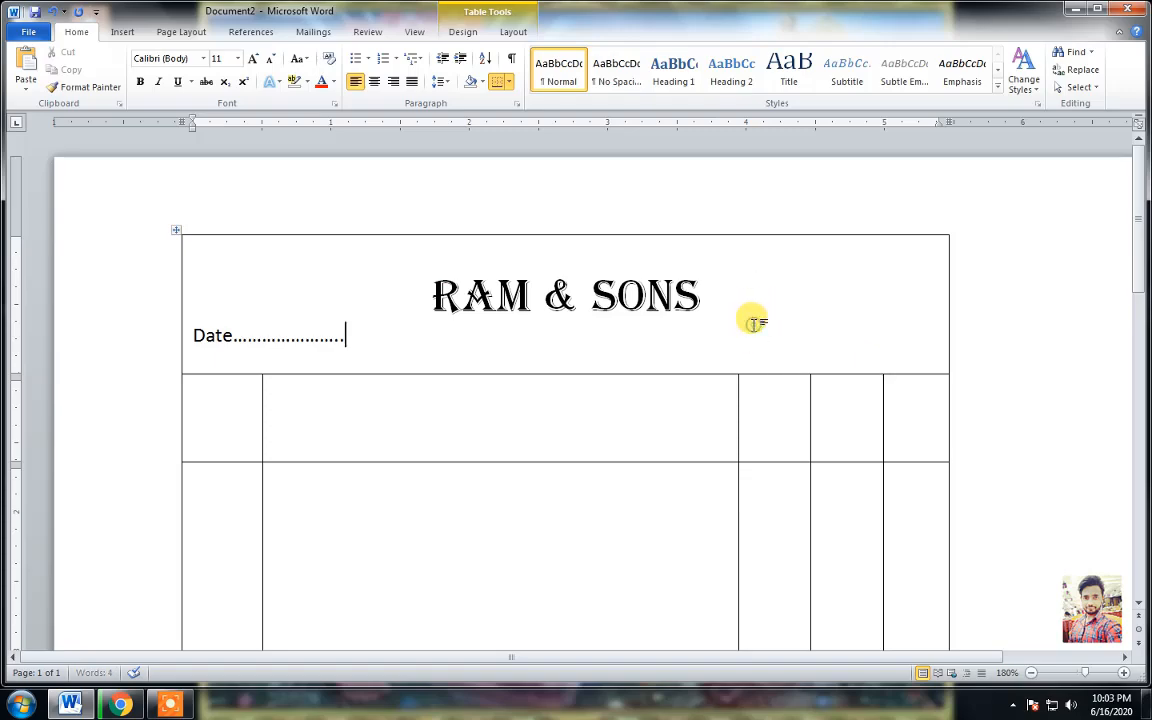
Step: Add the label "S.No" with a dotted fill-in line toward the right end of the Date line
double_click(753, 323)
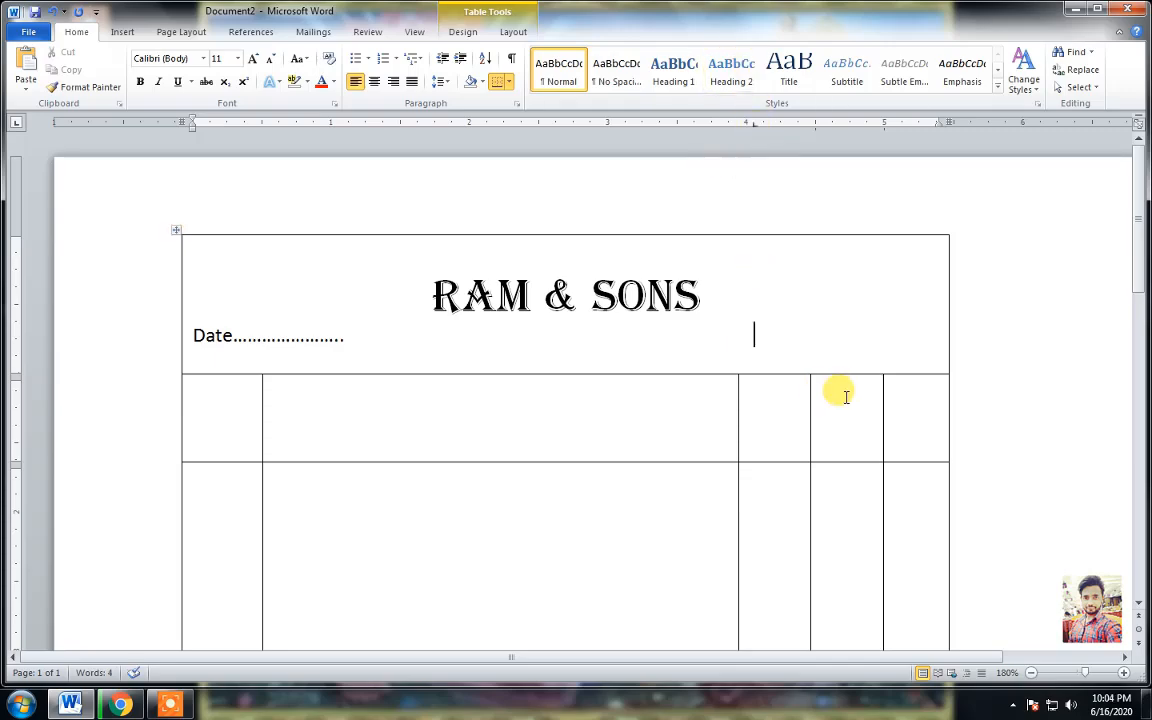
text(S)
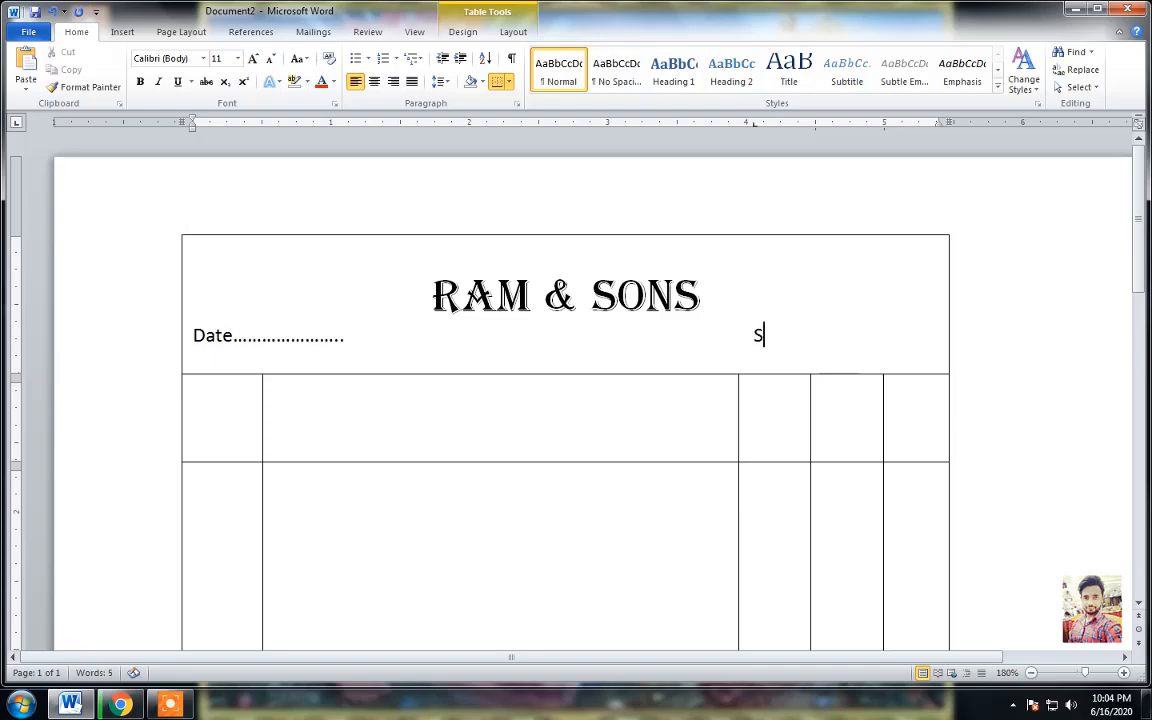
text(.N)
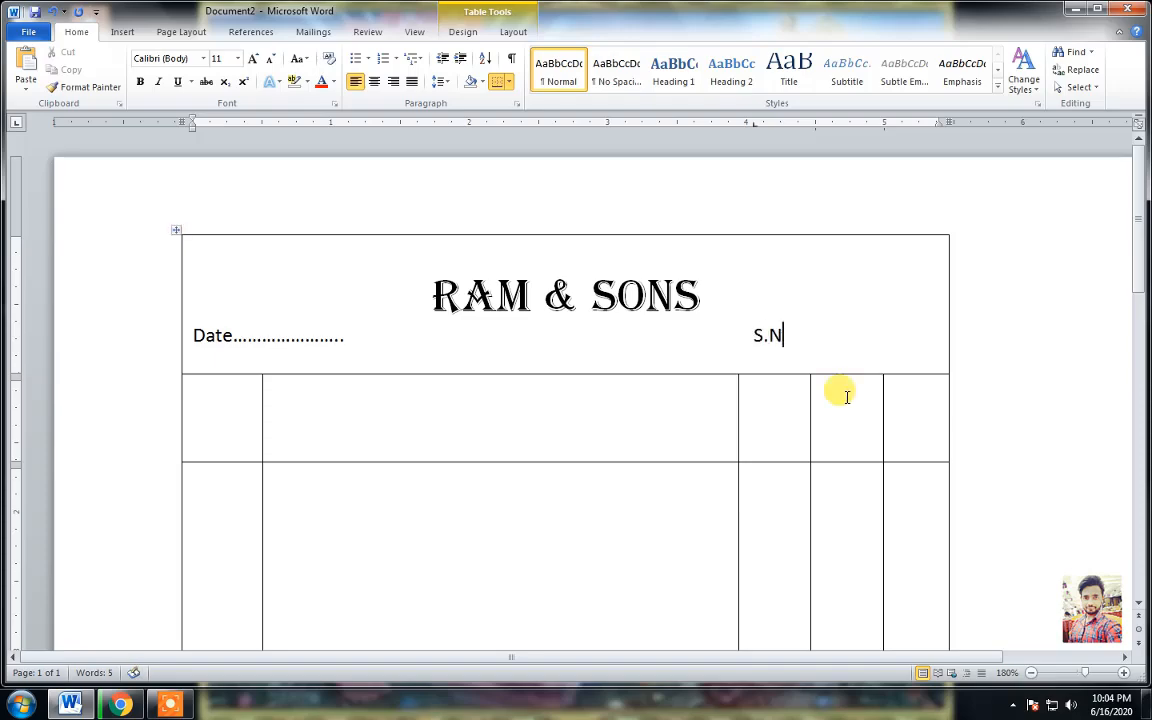
text(o,)
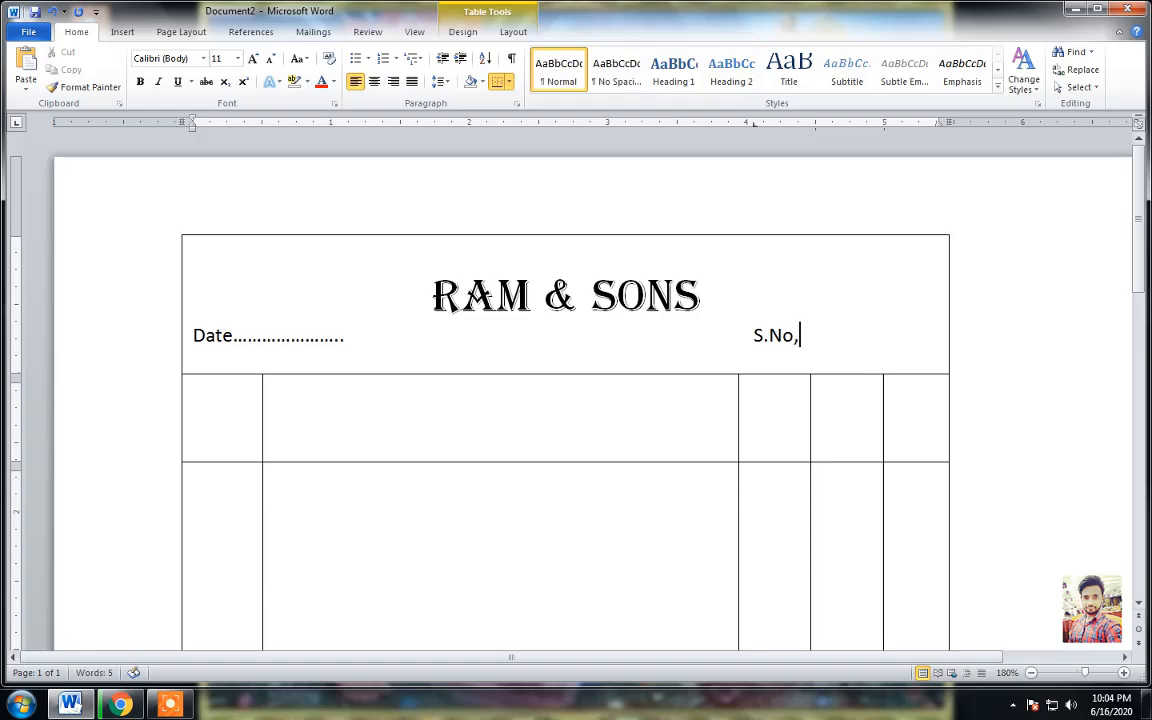
key(BackSpace)
text(...............)
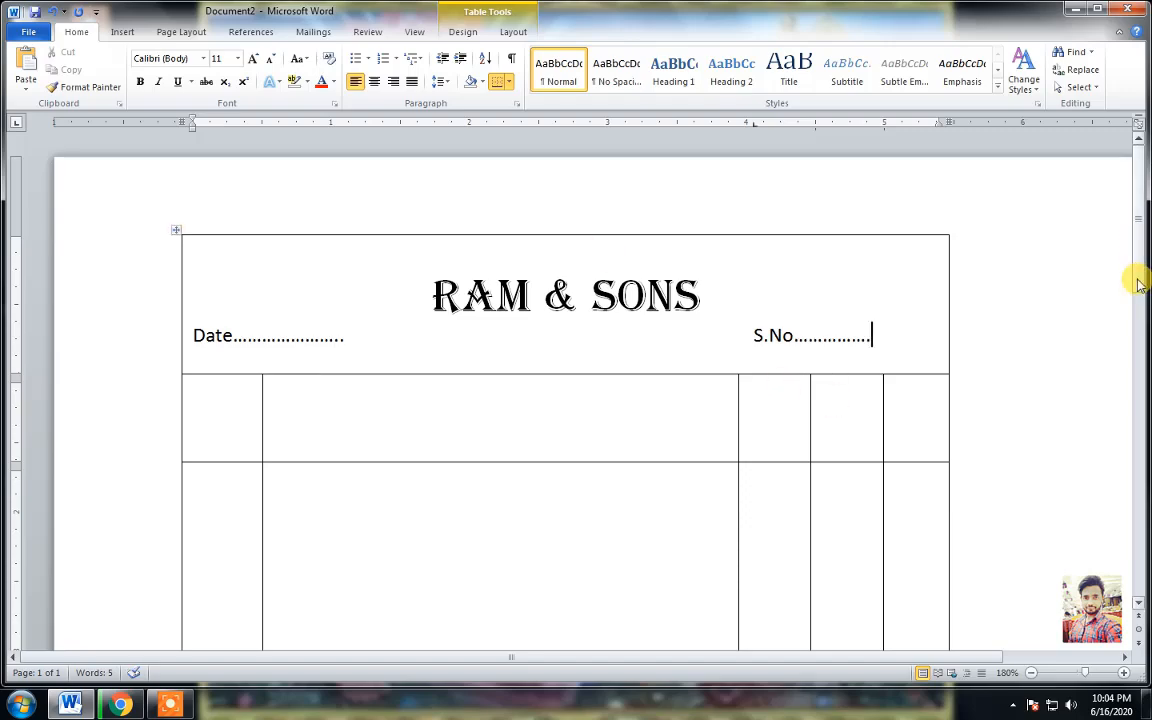
Step: Shorten the table's second row slightly and enter "No" and "Particular" as its first two column headings
scroll(1138, 295, down, 1)
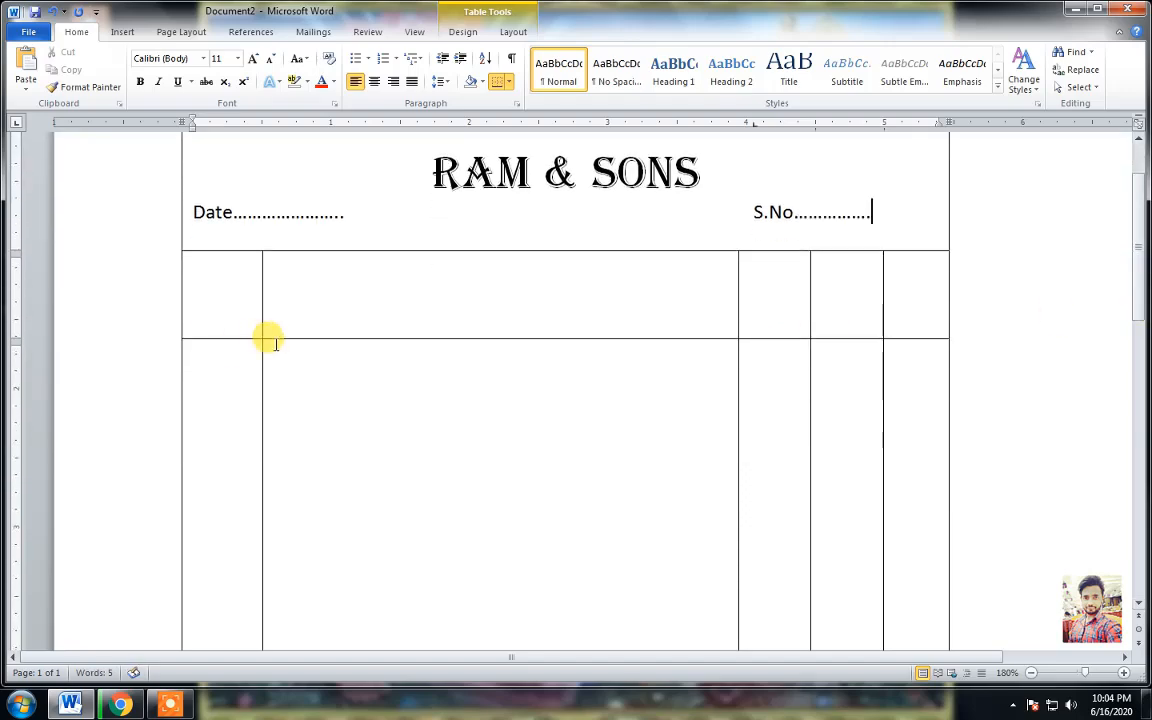
drag(275, 336, 295, 292)
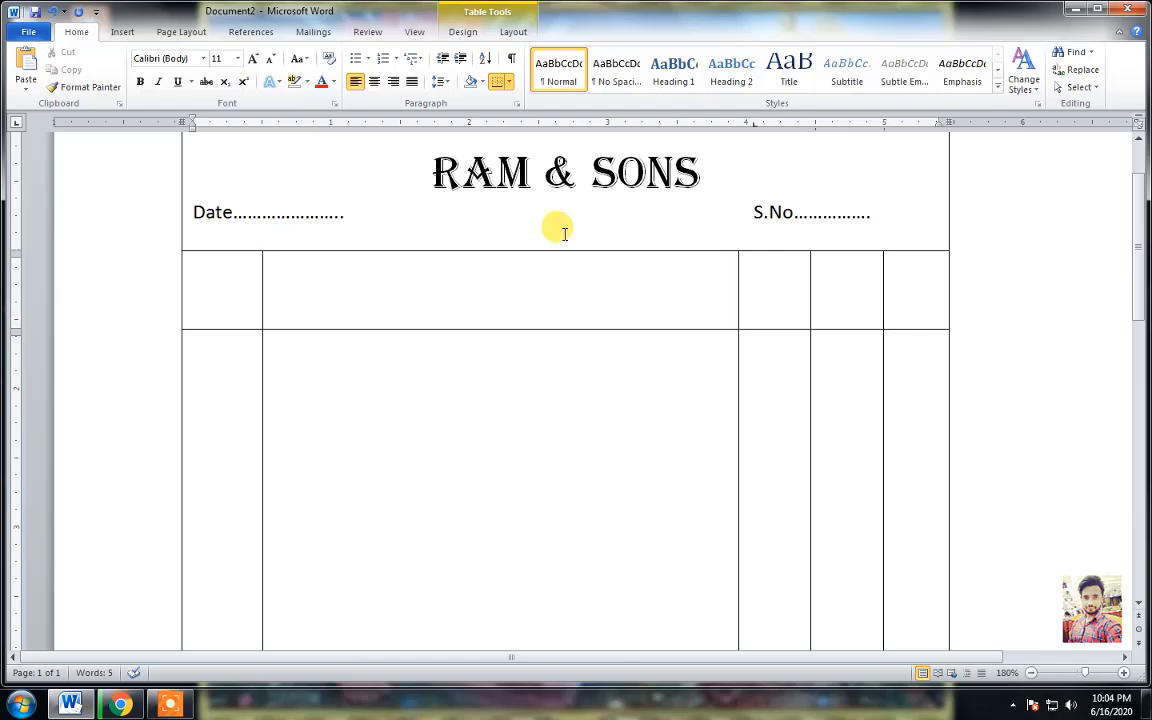
click(214, 290)
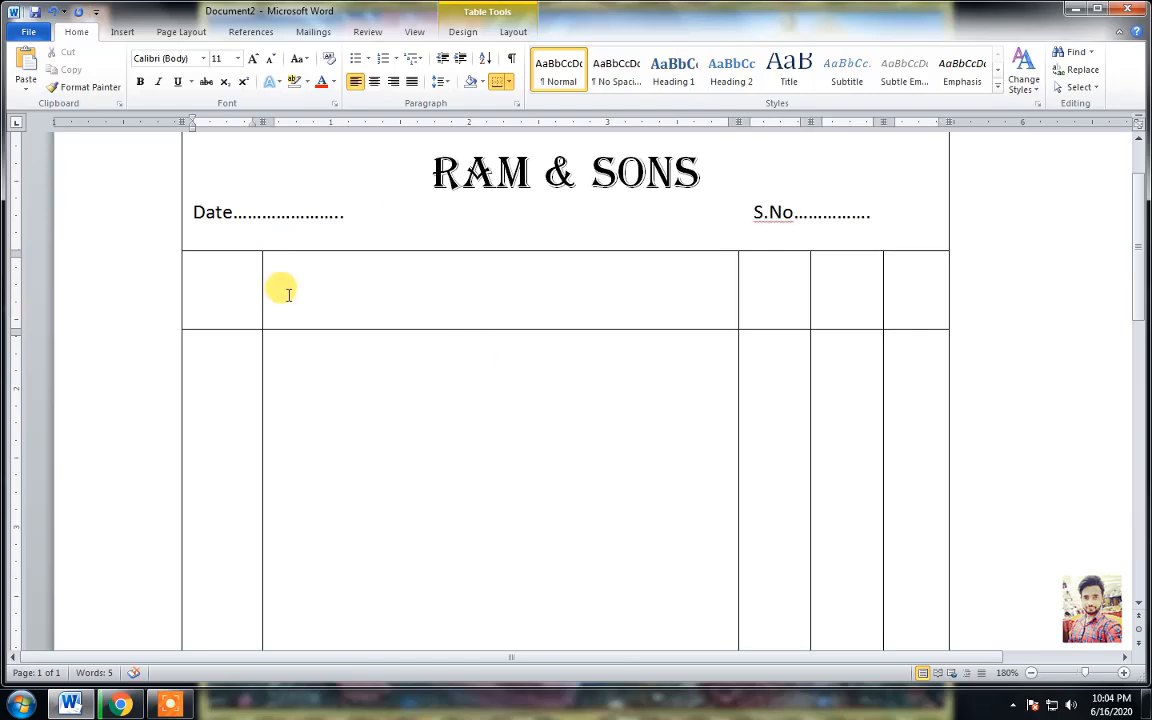
text(No)
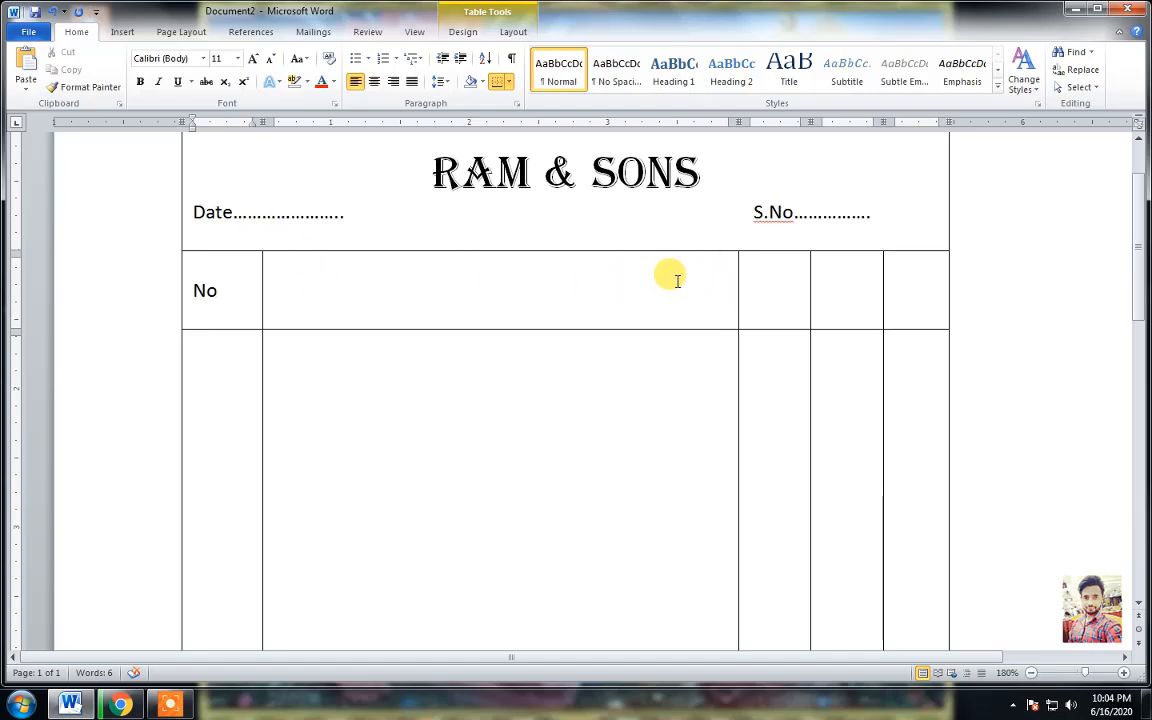
key(Tab)
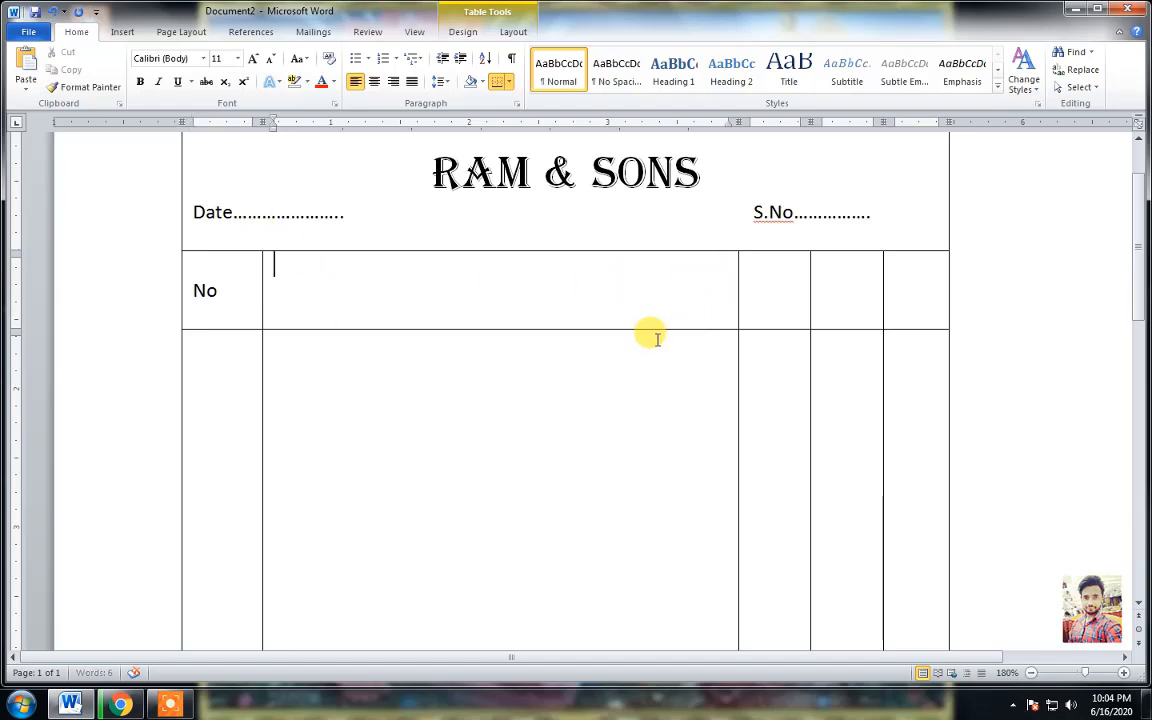
key(Down)
key(Up)
text(Par)
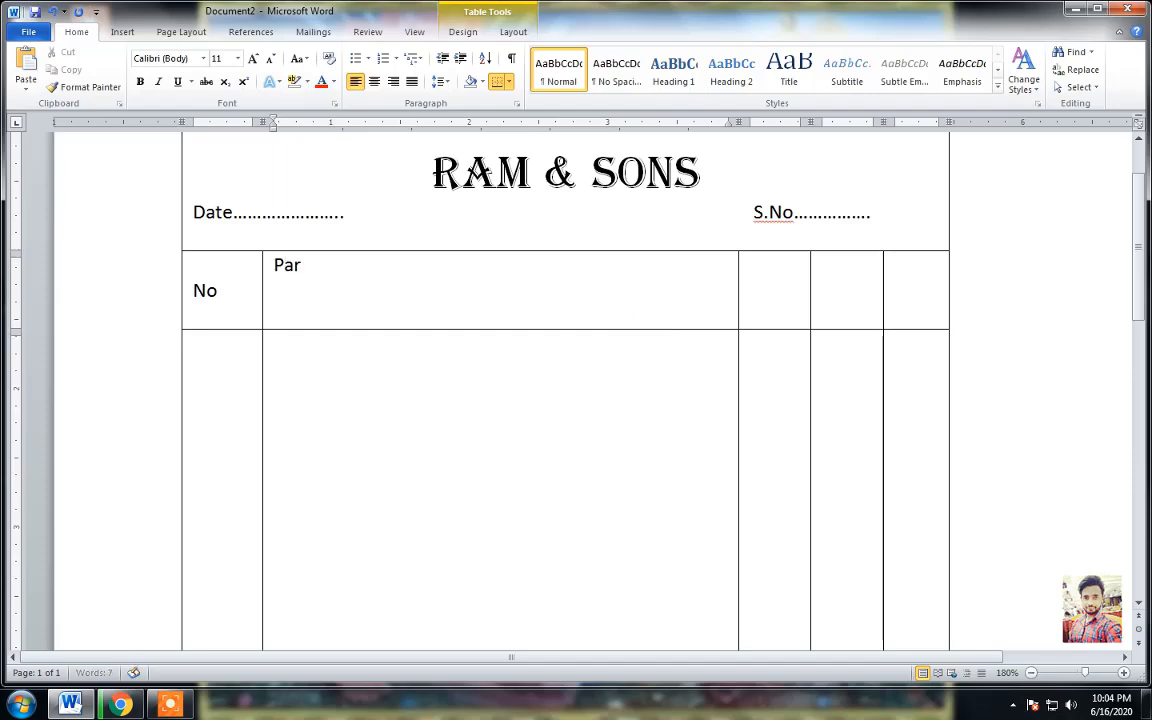
text(ticular)
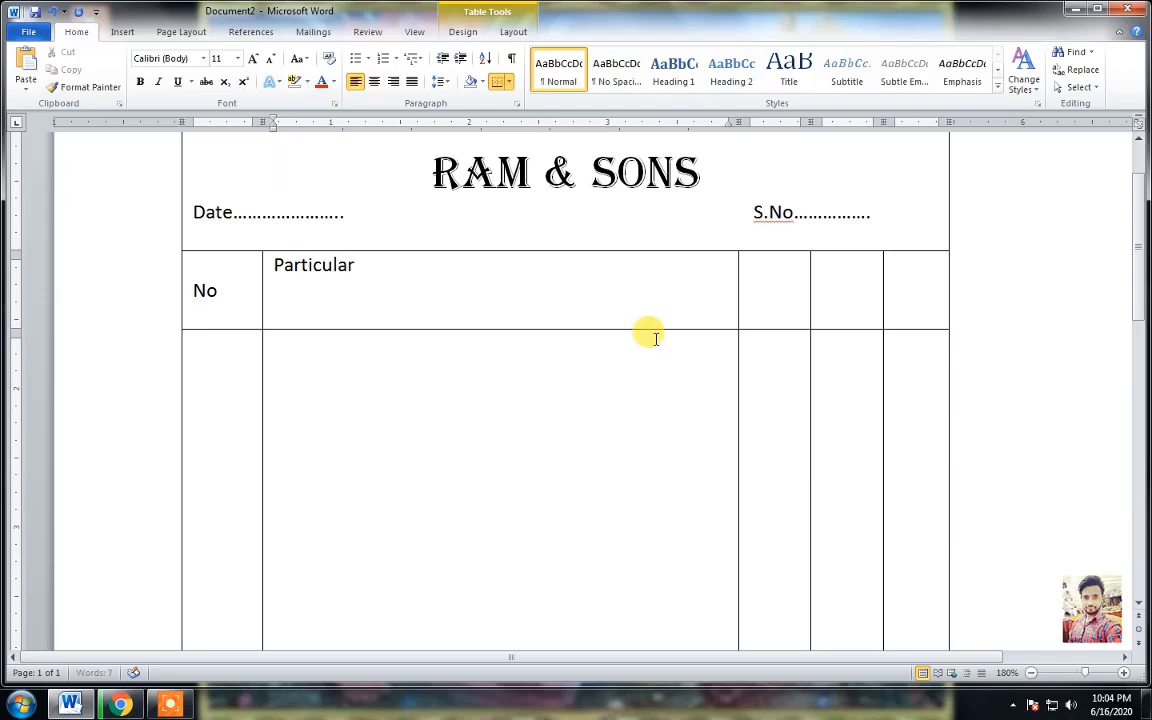
Step: Enter the column headings "Qty", "Rate" and "Total" in the last three cells of the second row
click(753, 268)
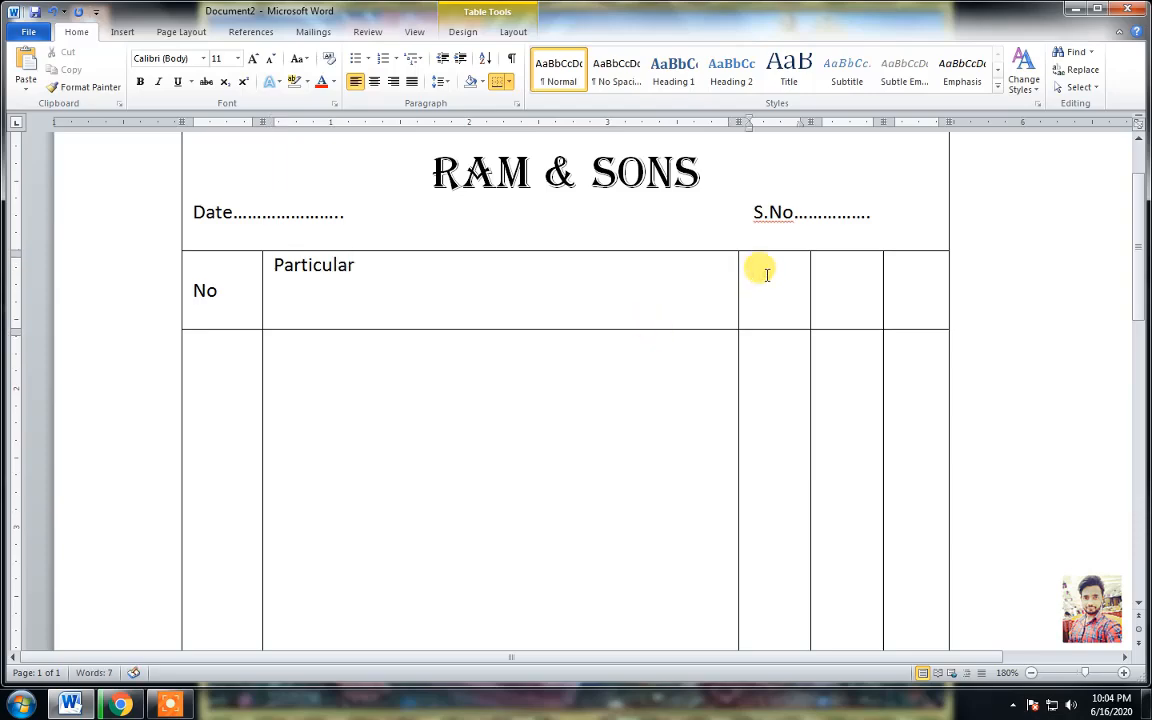
text(Q)
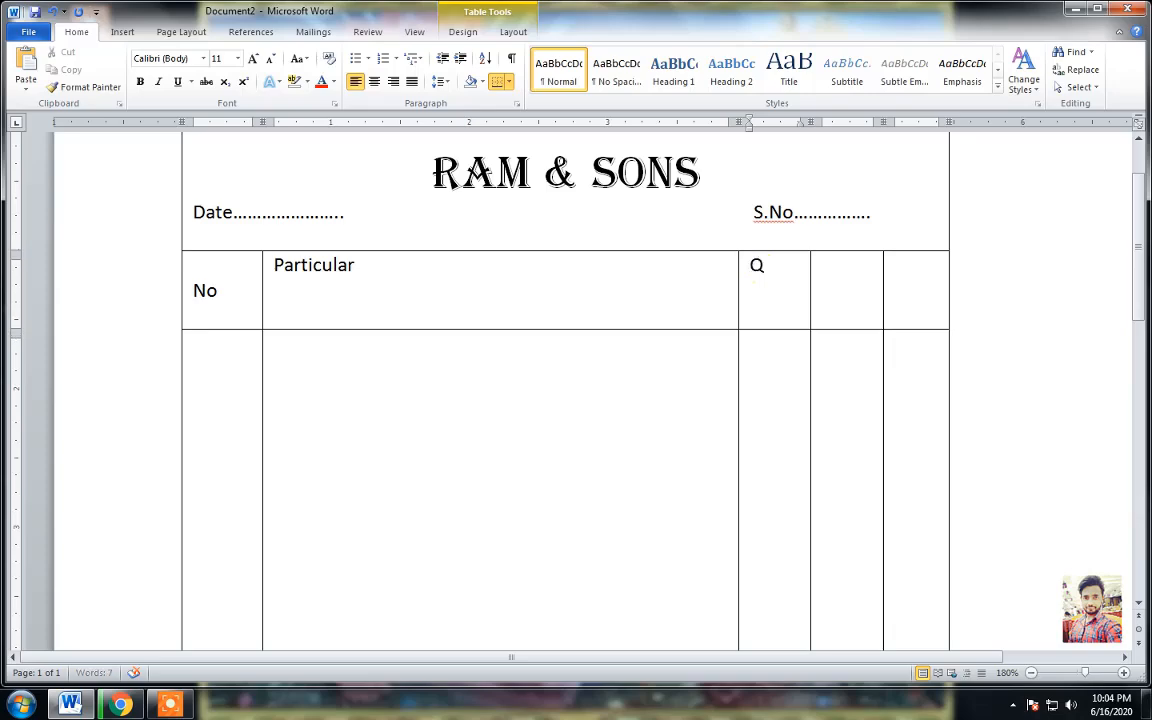
text(ty)
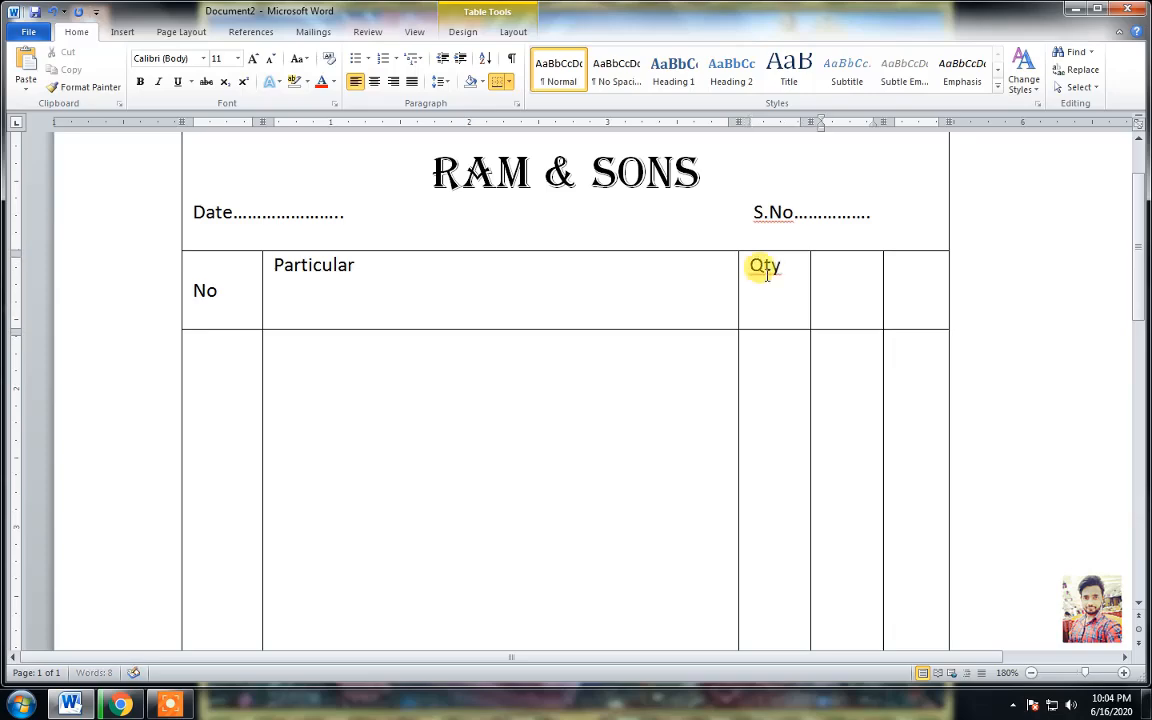
key(Tab)
text(Rate)
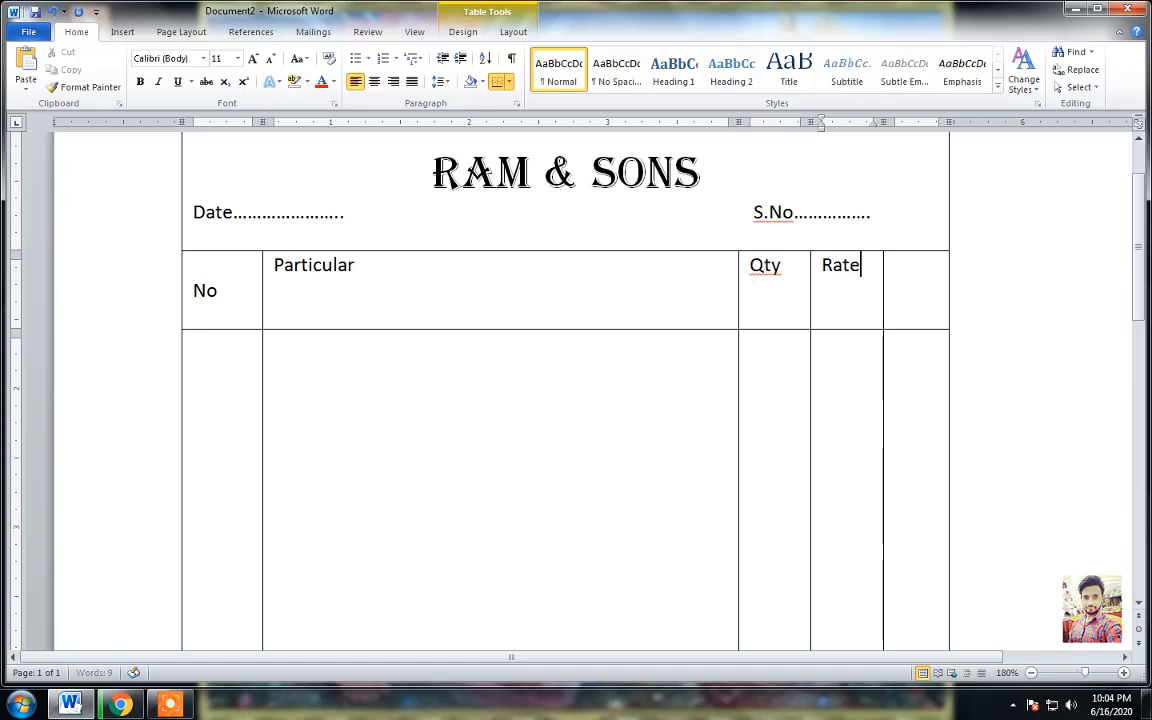
key(Tab)
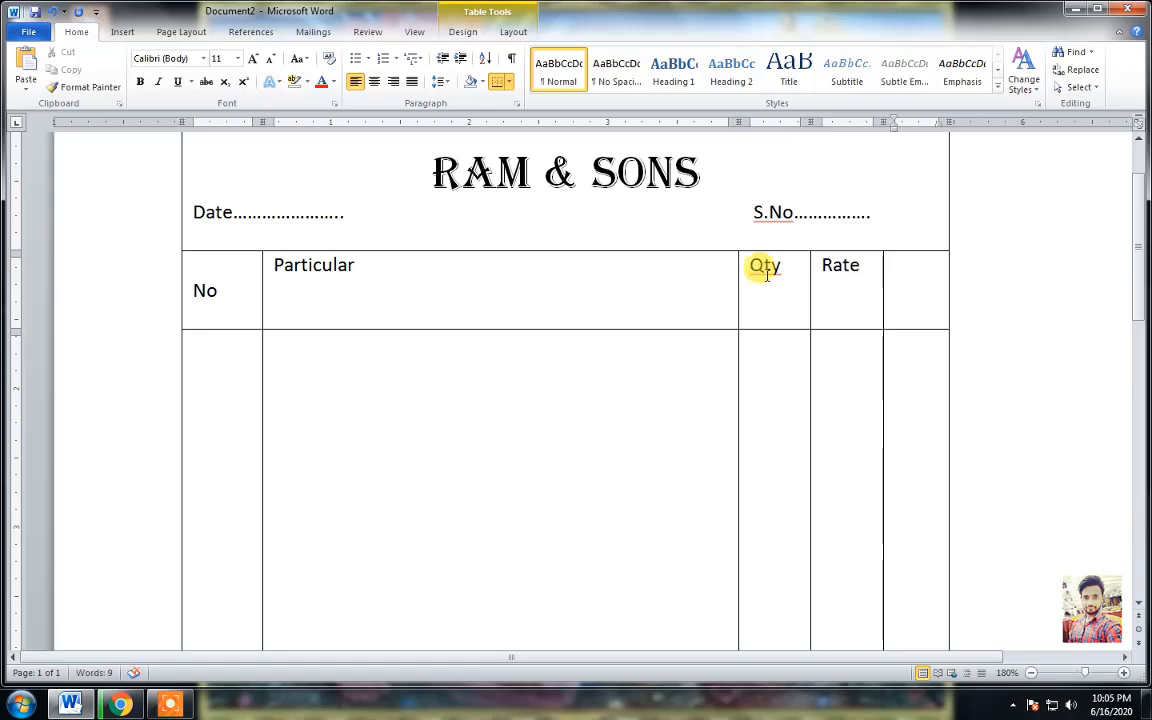
text(To)
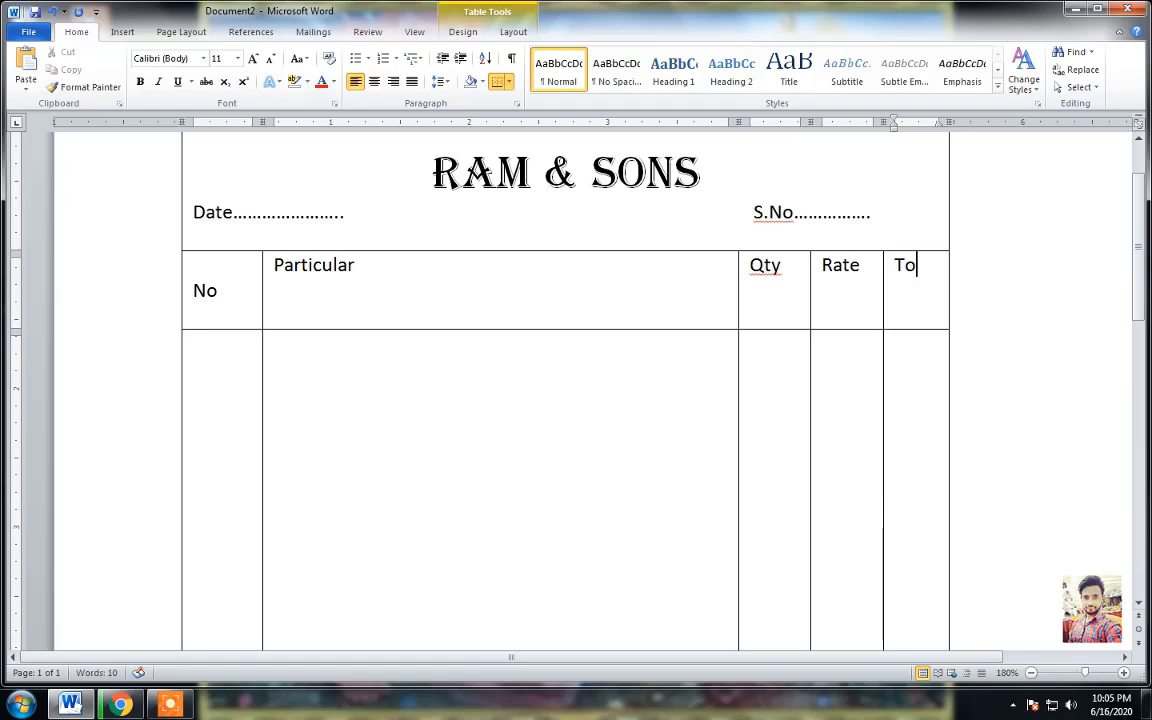
text(tal)
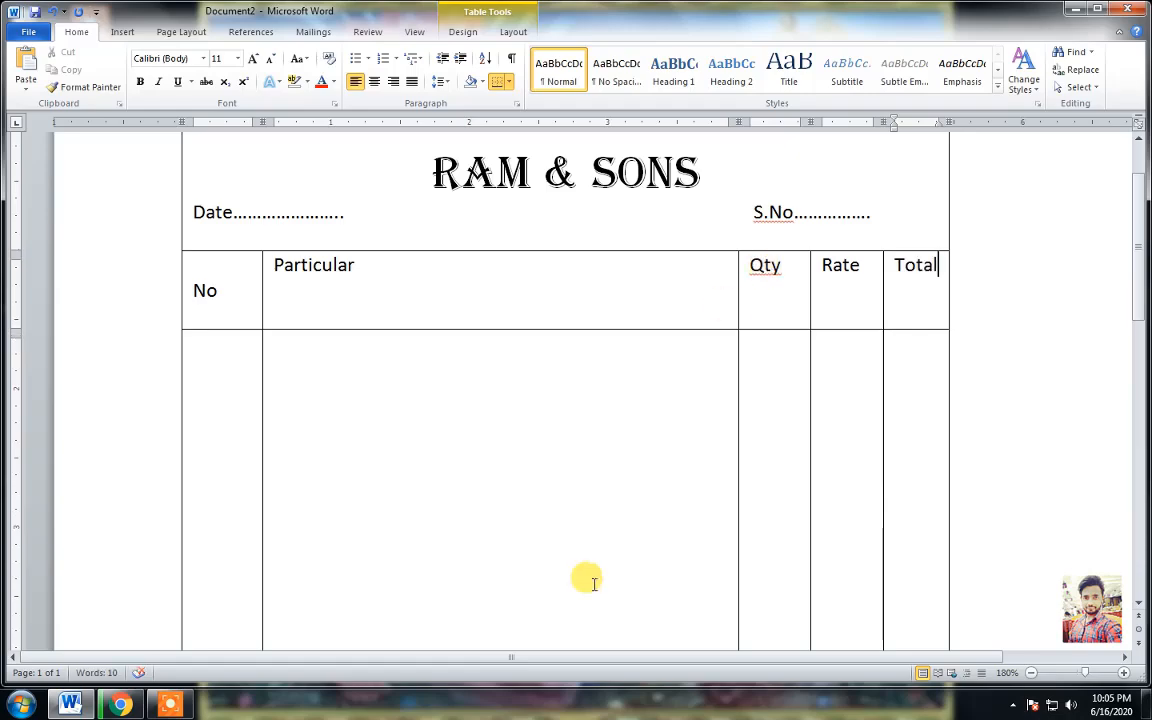
Step: Move the headings "Particular", "Qty", "Rate" and "Total" down one line in their cells to align with "No"
click(274, 262)
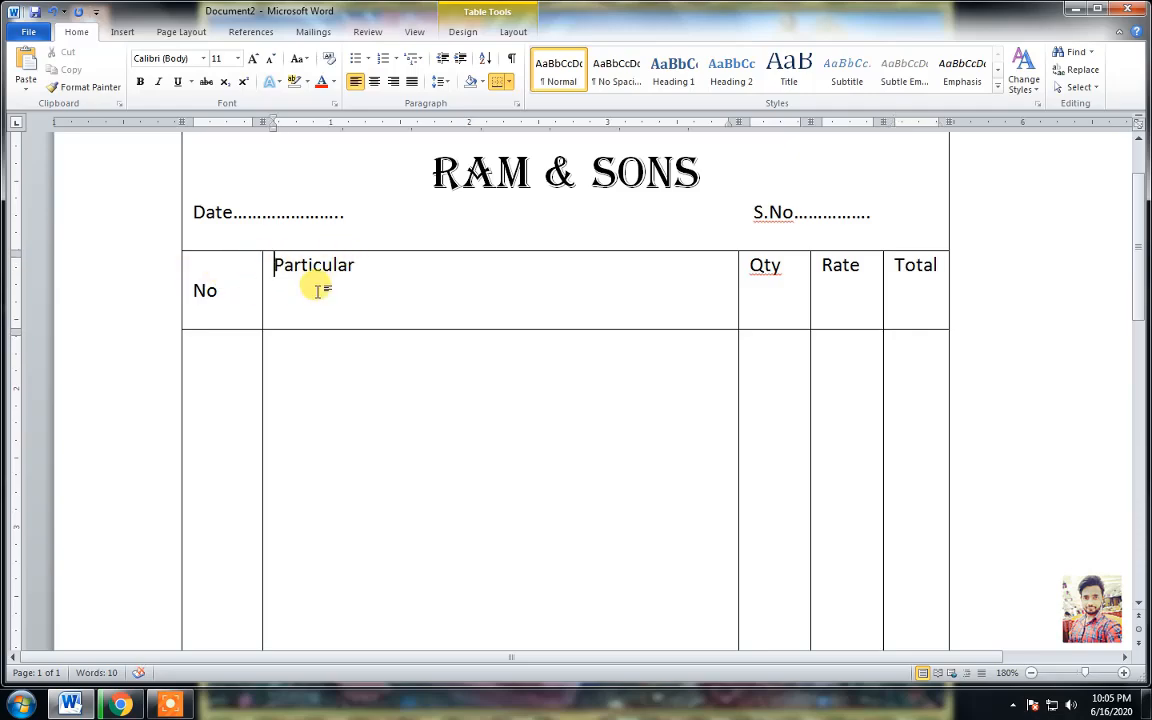
key(Return)
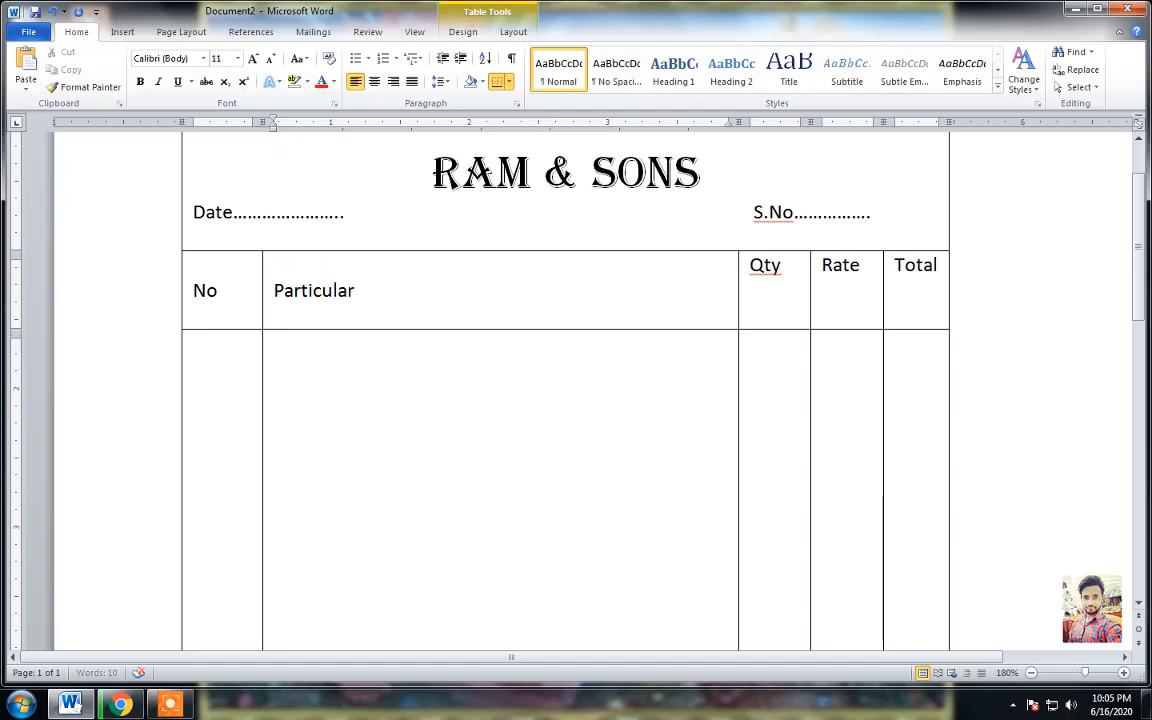
click(750, 265)
key(Return)
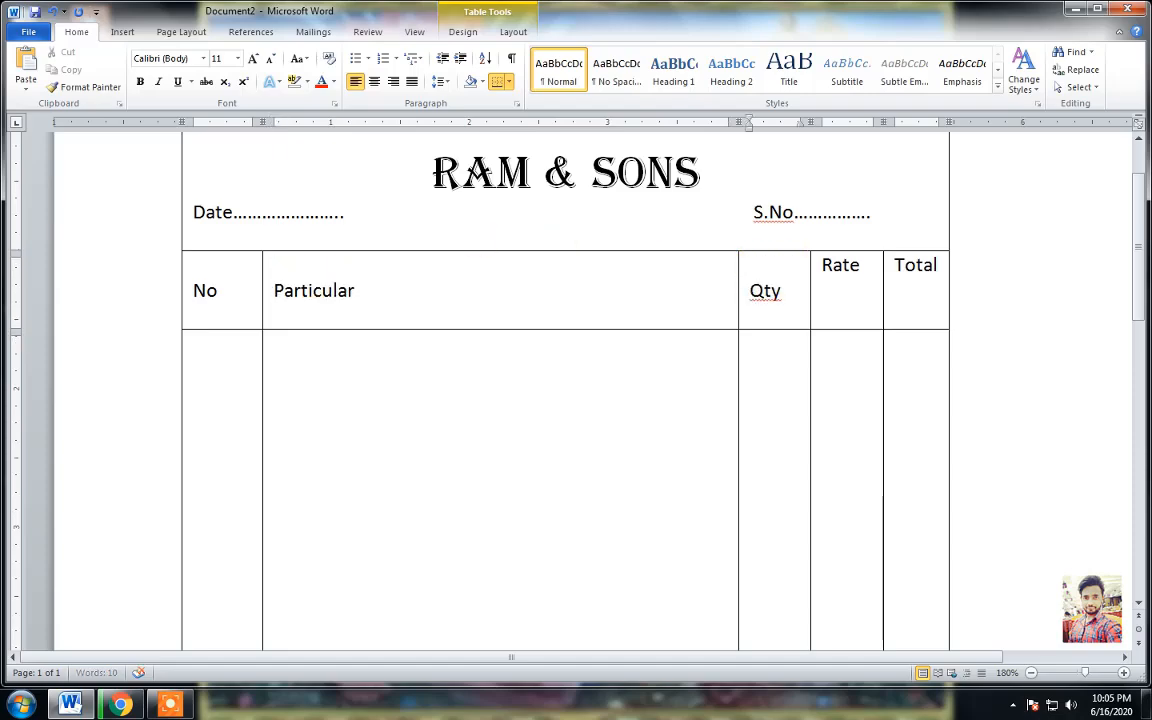
click(822, 265)
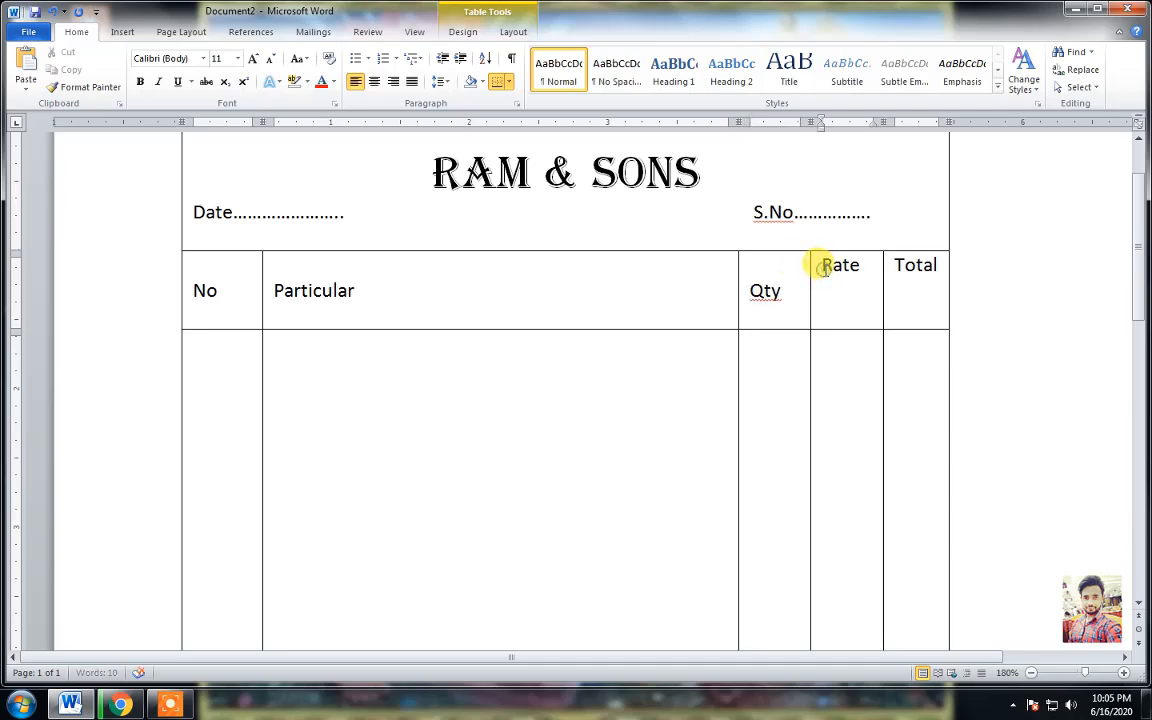
key(Return)
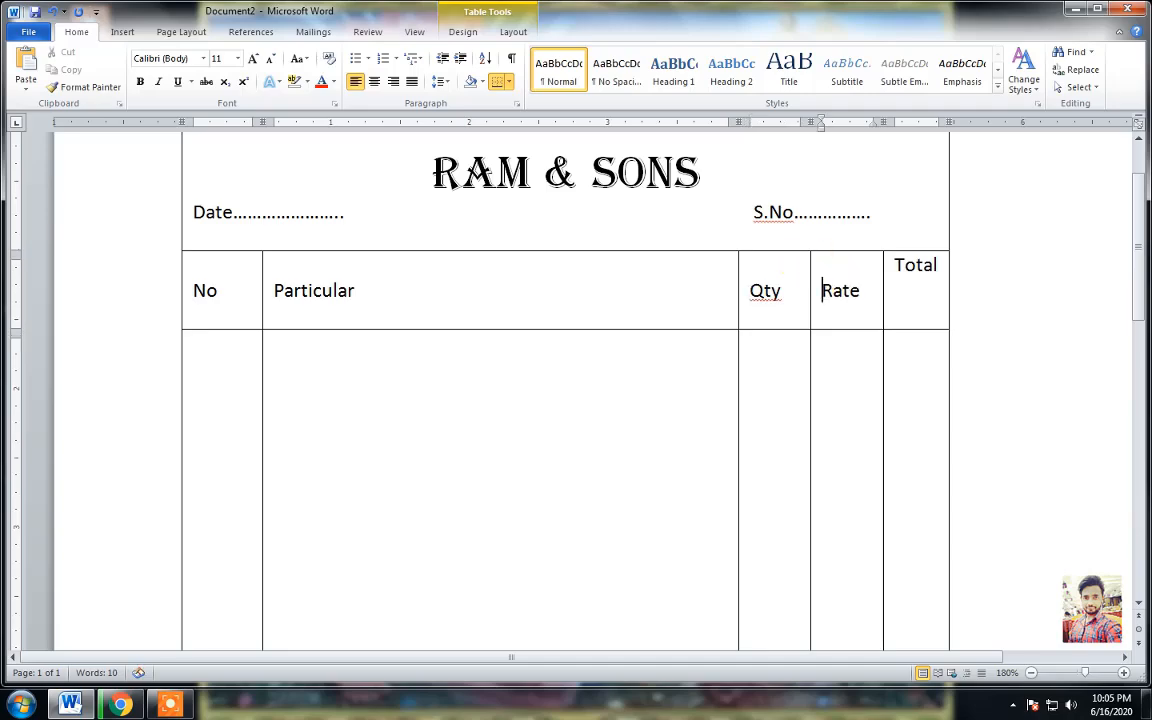
click(895, 264)
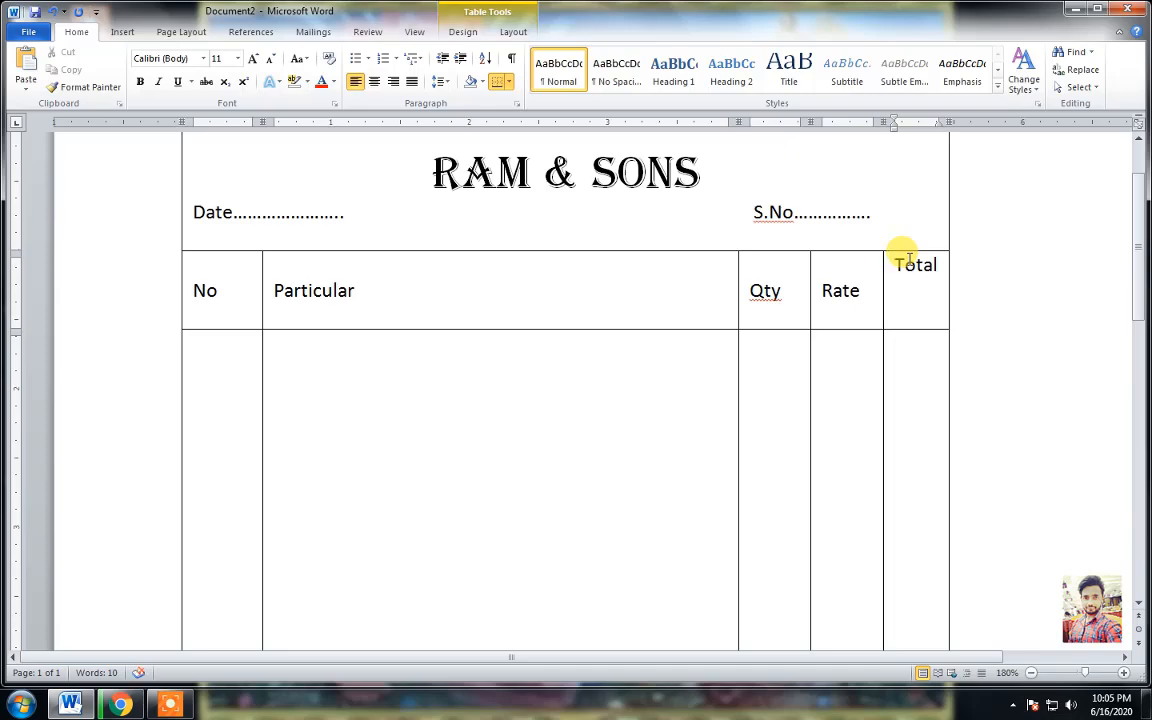
key(Return)
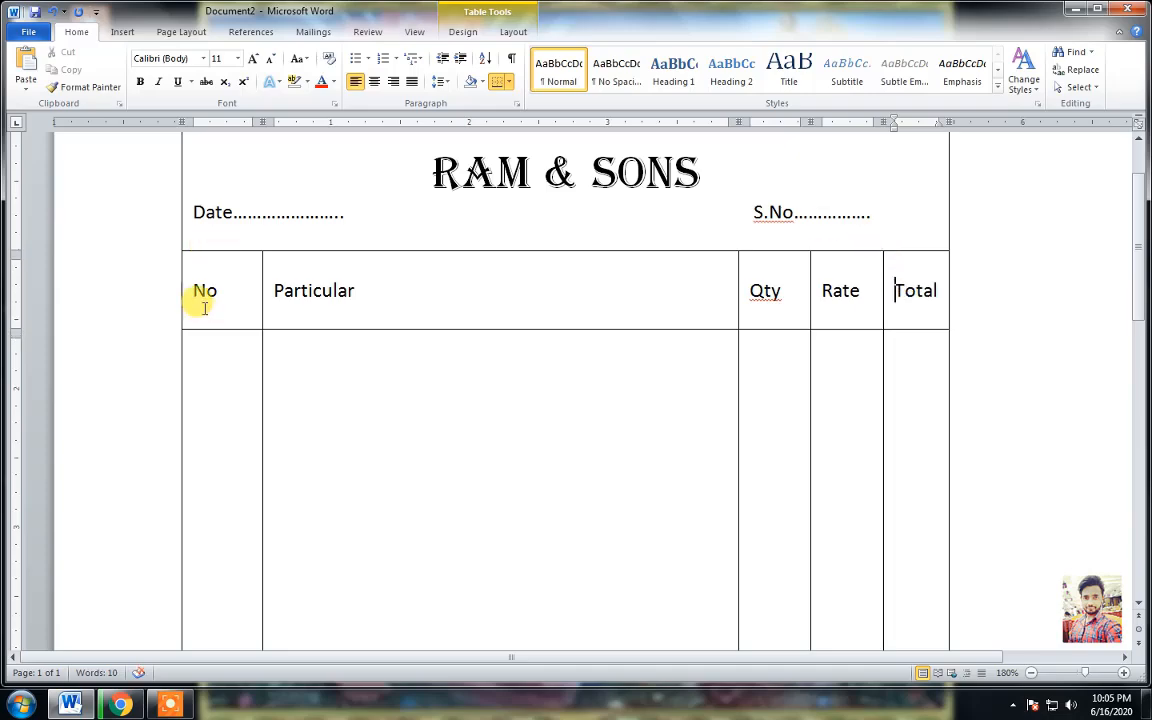
Step: Centre the headings "No", "Particular", "Qty", "Rate" and "Total" horizontally in their second-row cells
drag(193, 278, 916, 303)
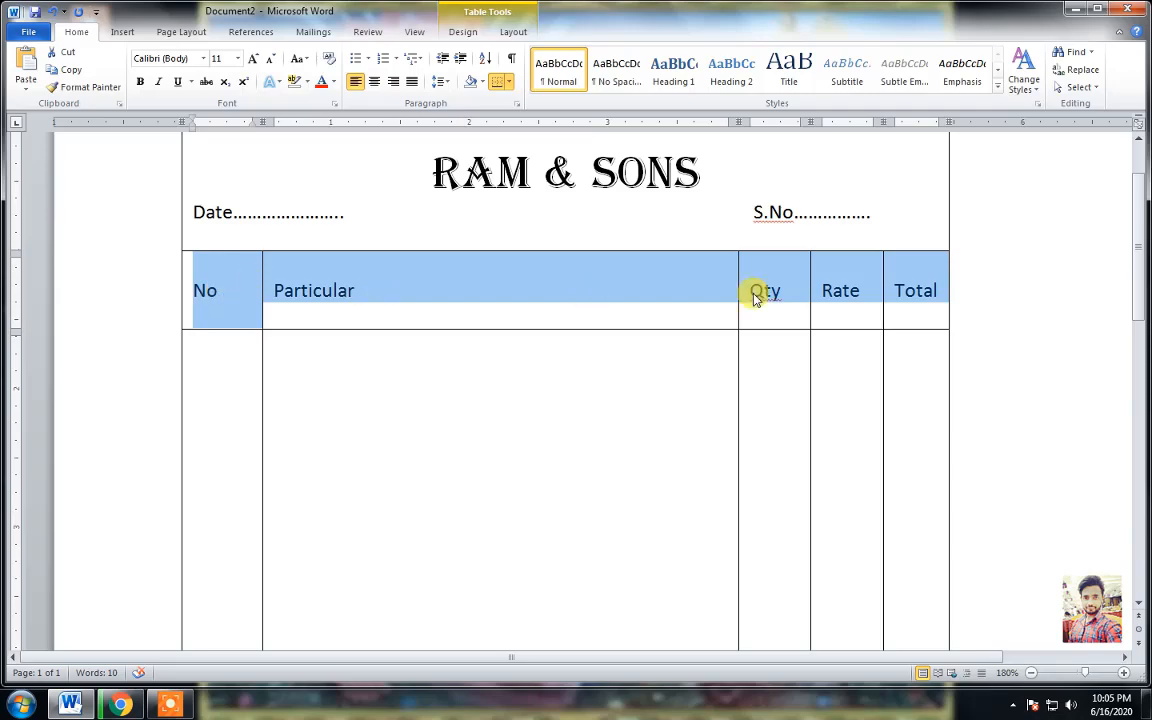
click(373, 84)
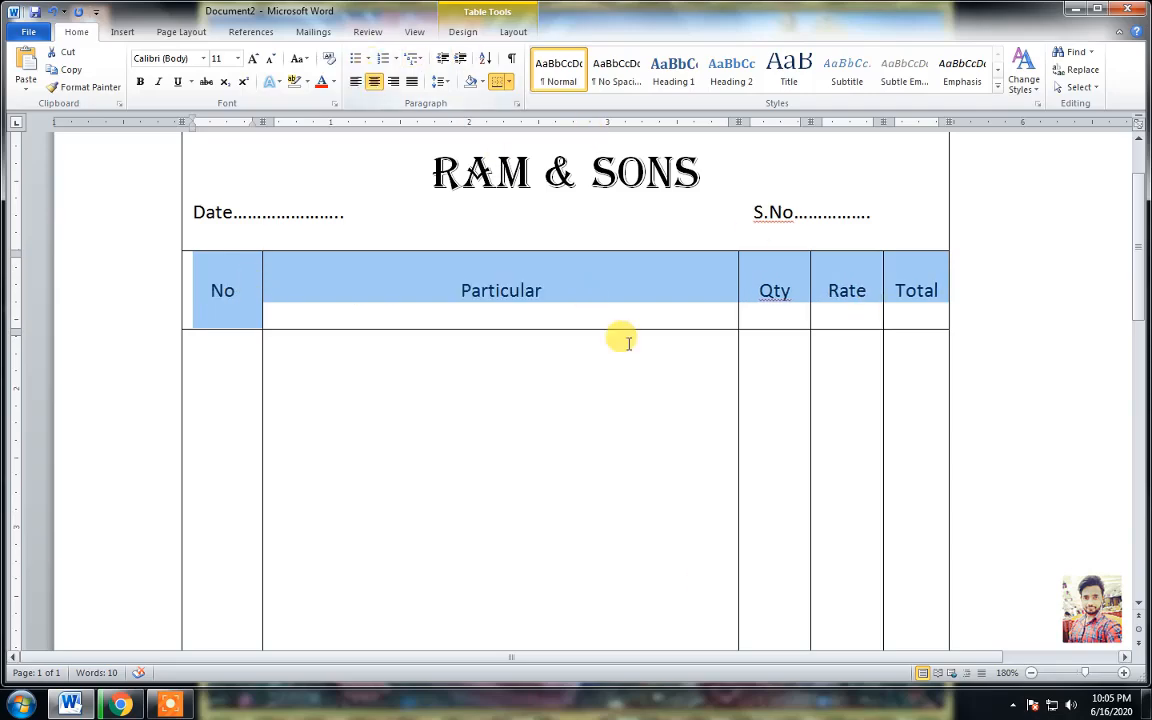
Step: Enter the right-aligned labels "Adv" and "Bal" in the Particular column, in the two rows directly below the tall item row
drag(1138, 270, 1149, 385)
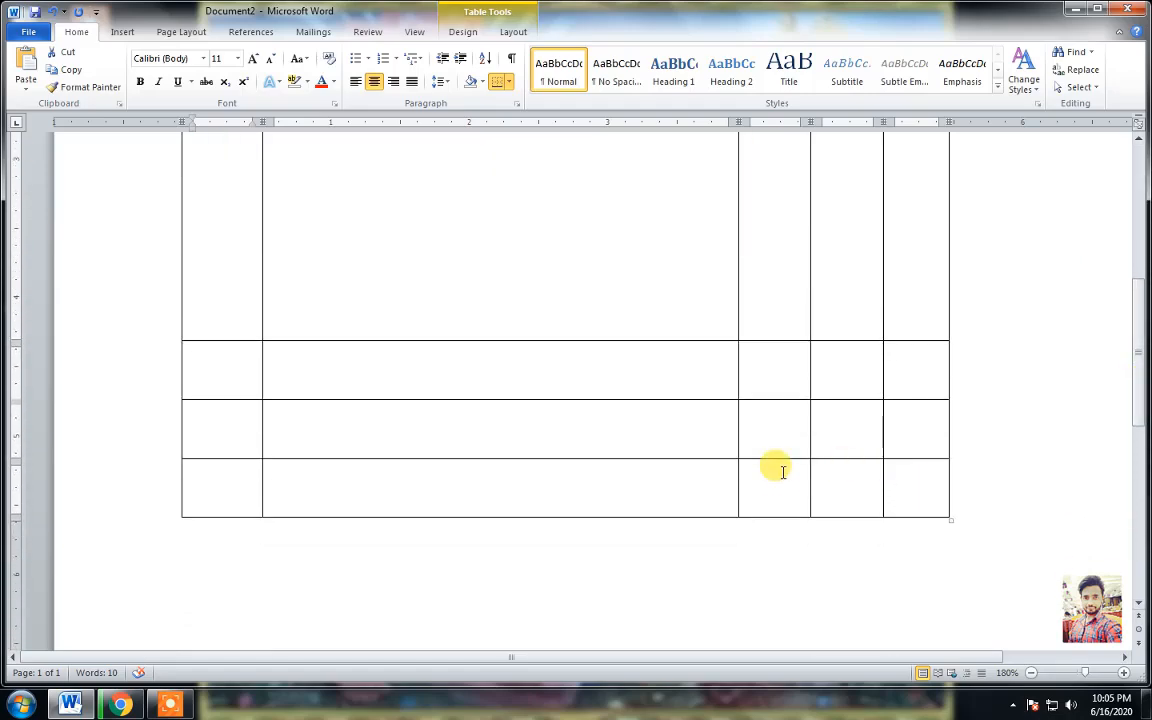
click(707, 370)
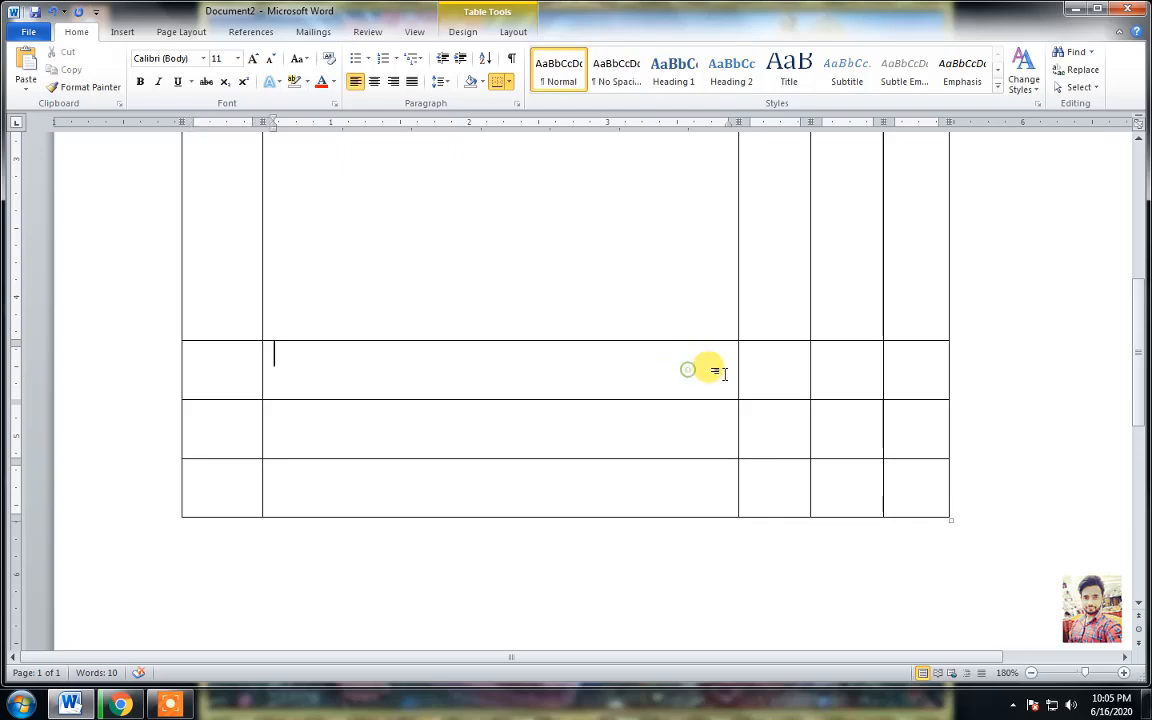
key(ctrl+r)
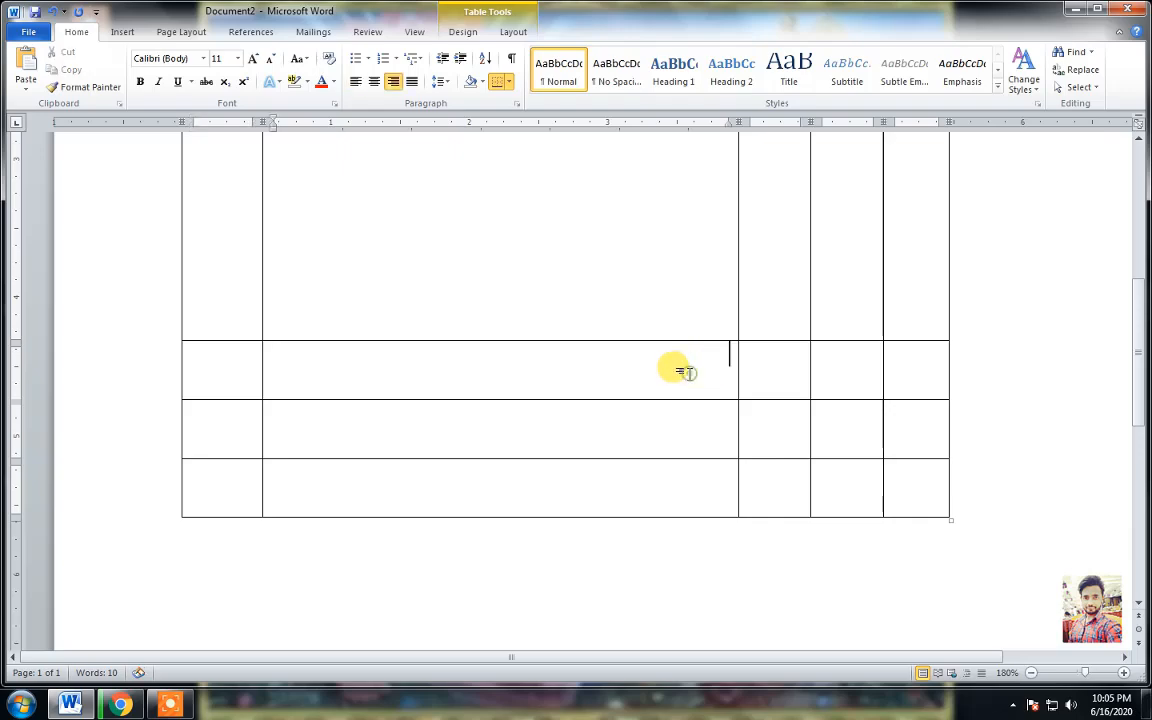
text(Adv)
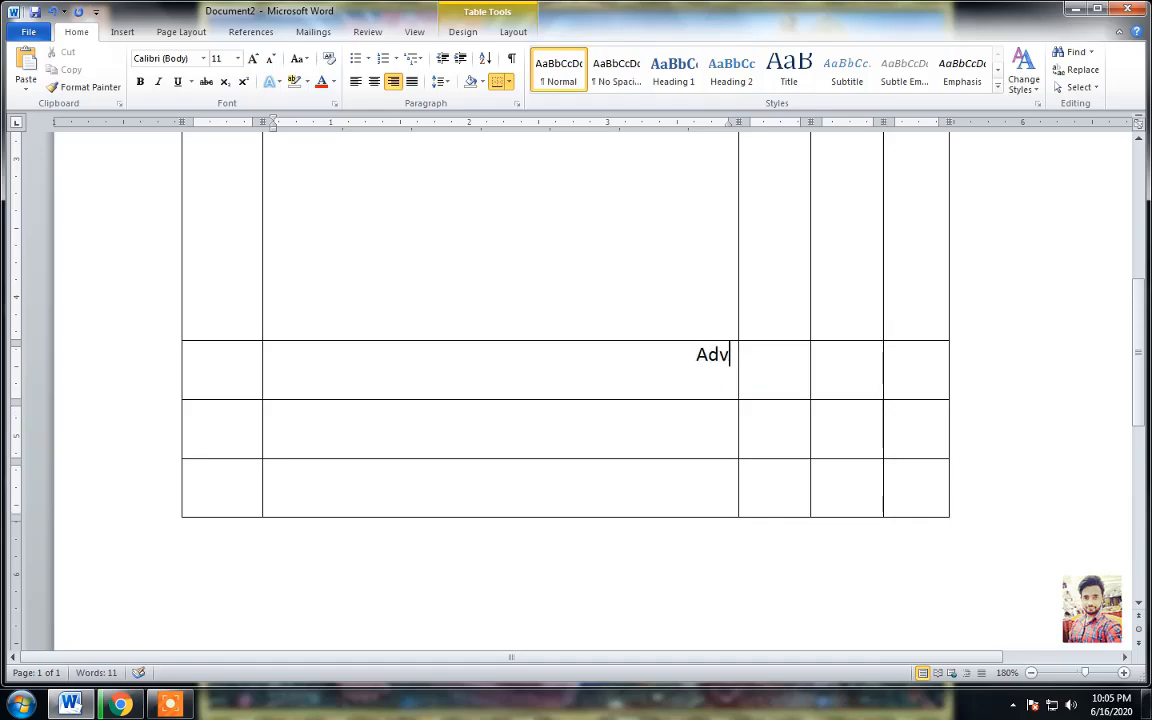
click(720, 418)
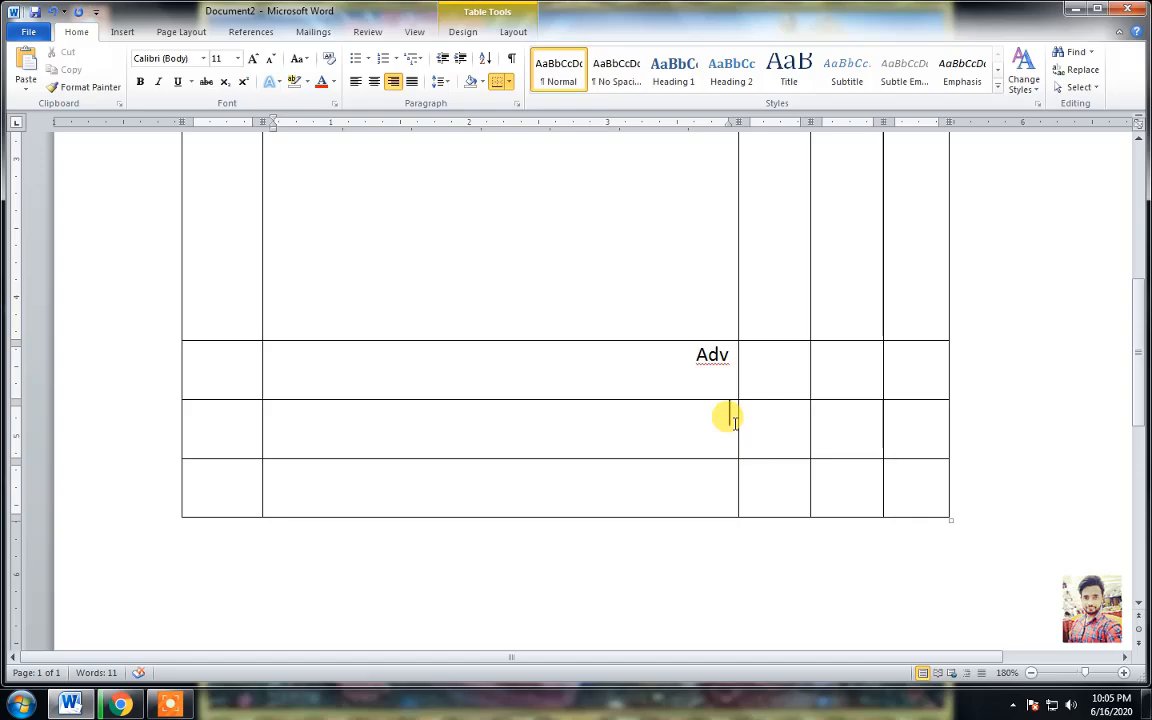
text(Bal)
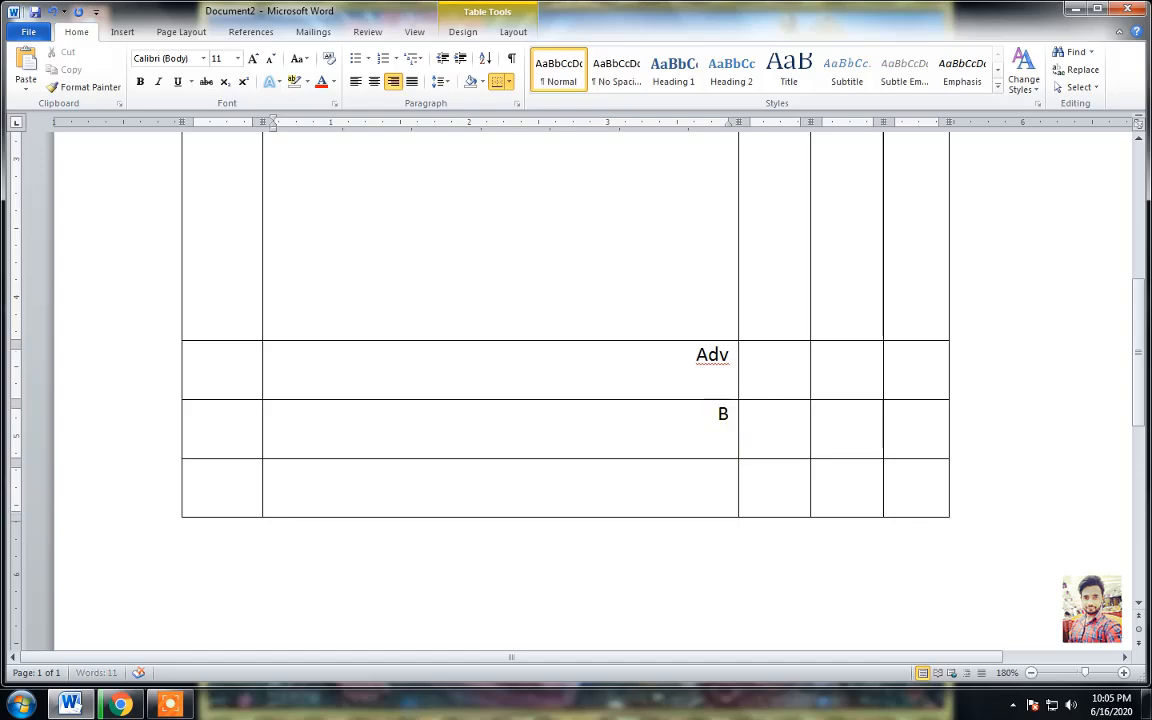
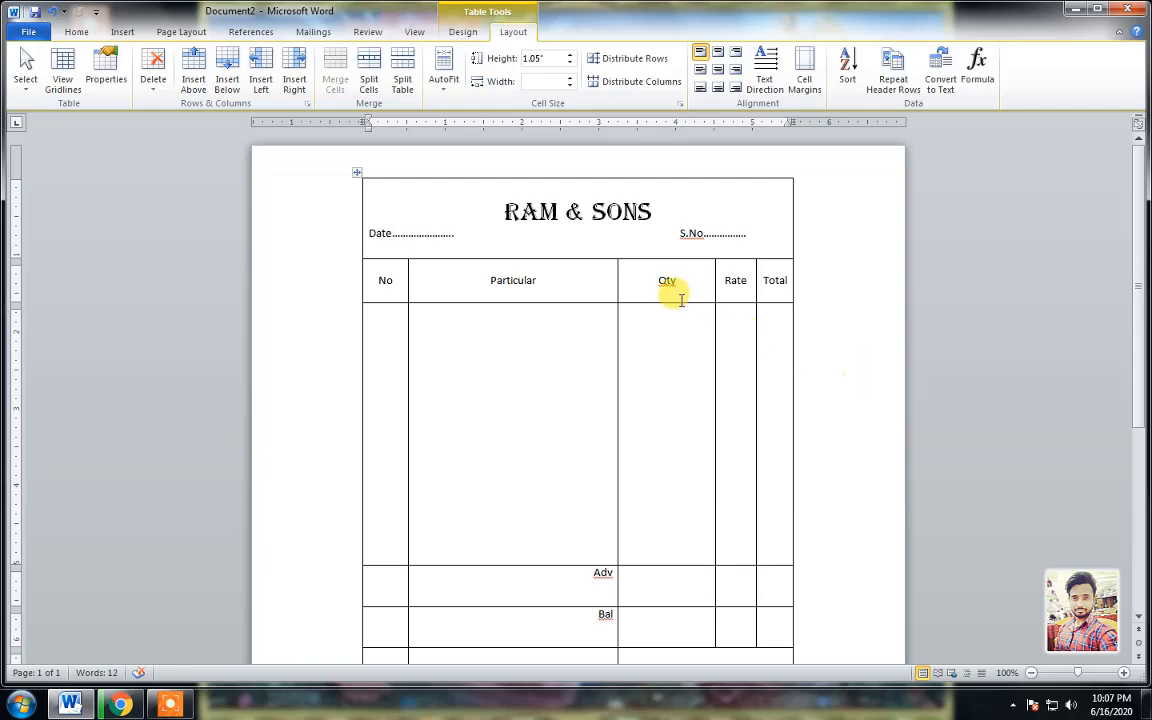
Step: Distribute the widths of only the Qty, Rate and Total heading cells evenly, and undo the accidental move of their text
drag(635, 278, 766, 298)
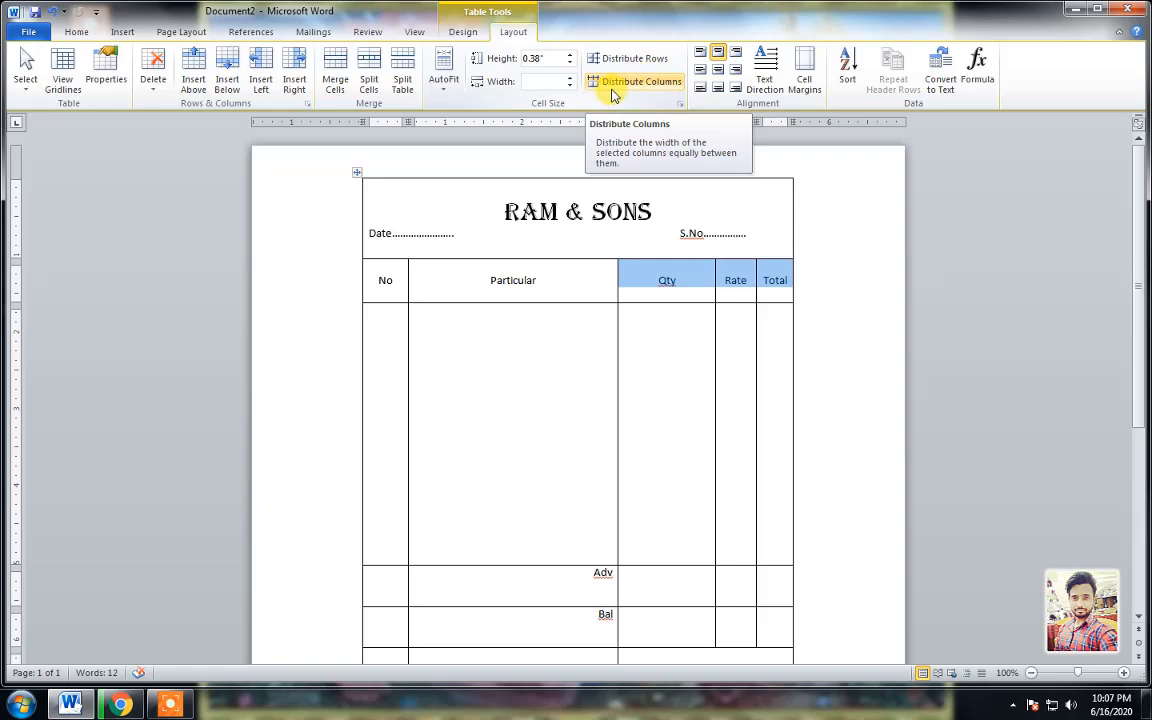
click(613, 92)
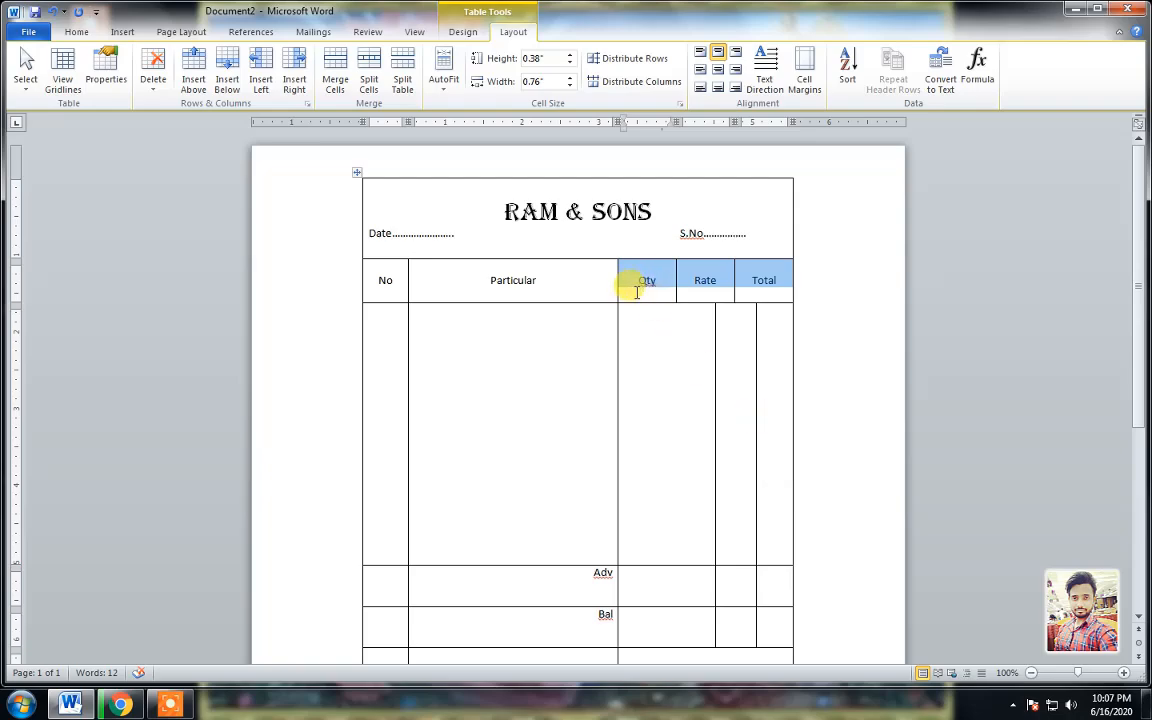
drag(636, 291, 656, 350)
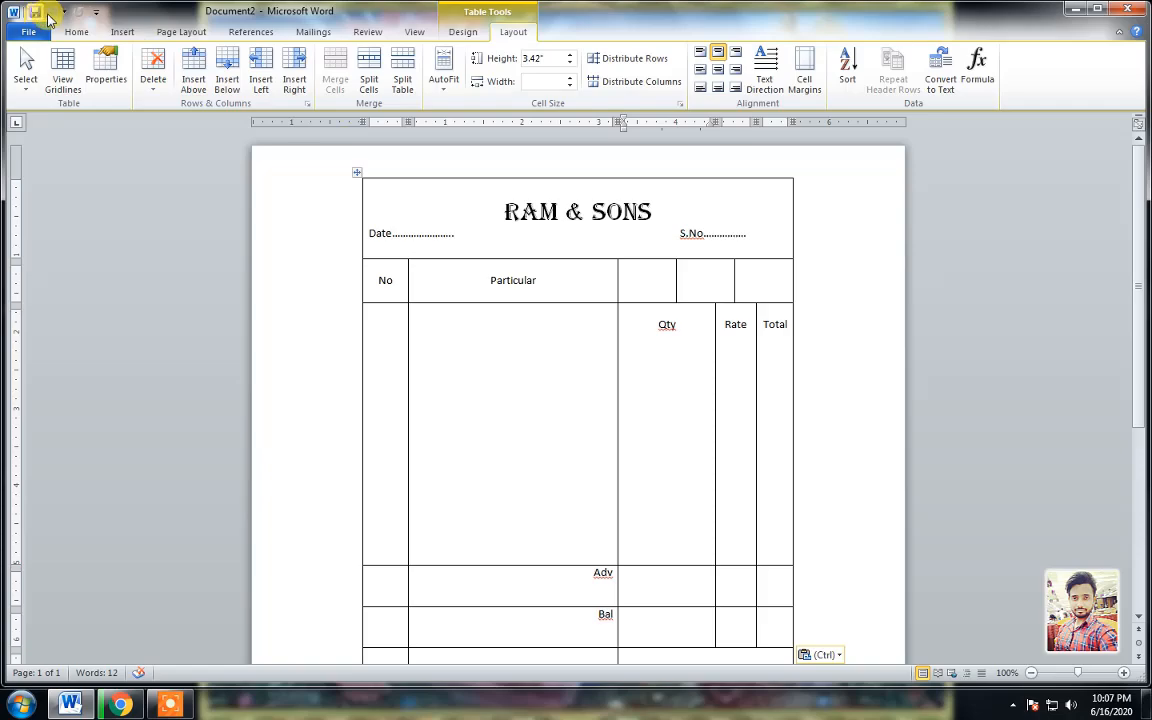
click(52, 14)
click(650, 391)
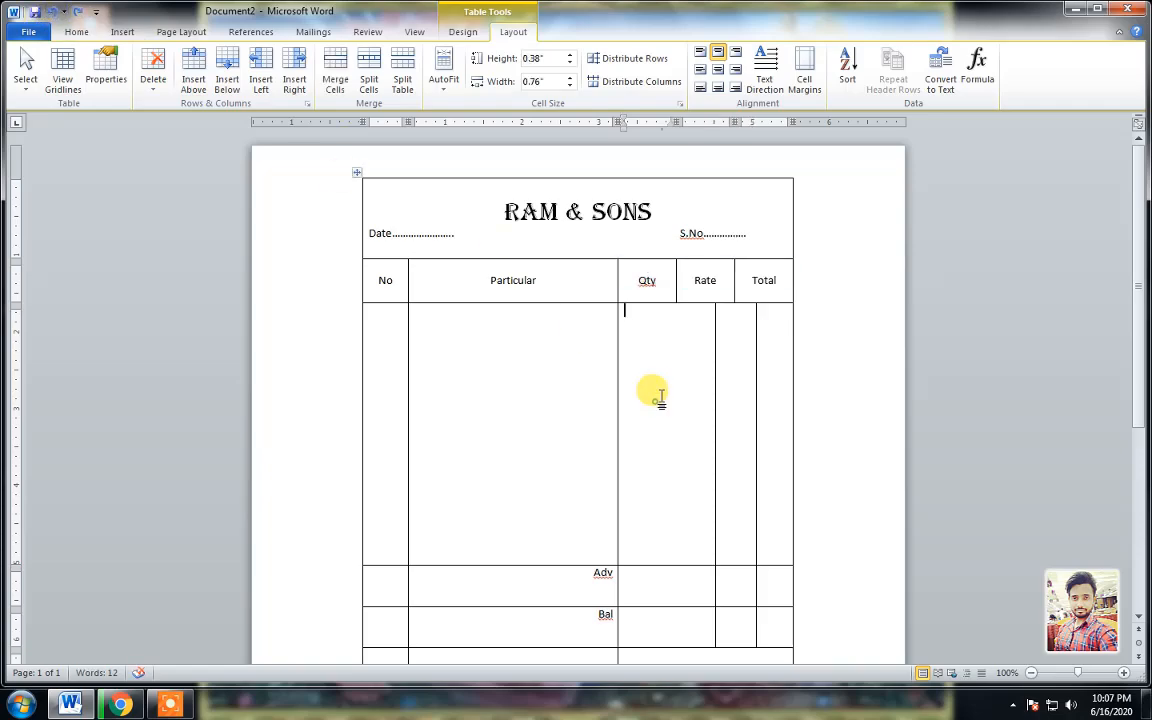
Step: Distribute the Qty, Rate and Total columns evenly in width from the heading row down to the table's last row
drag(628, 275, 784, 436)
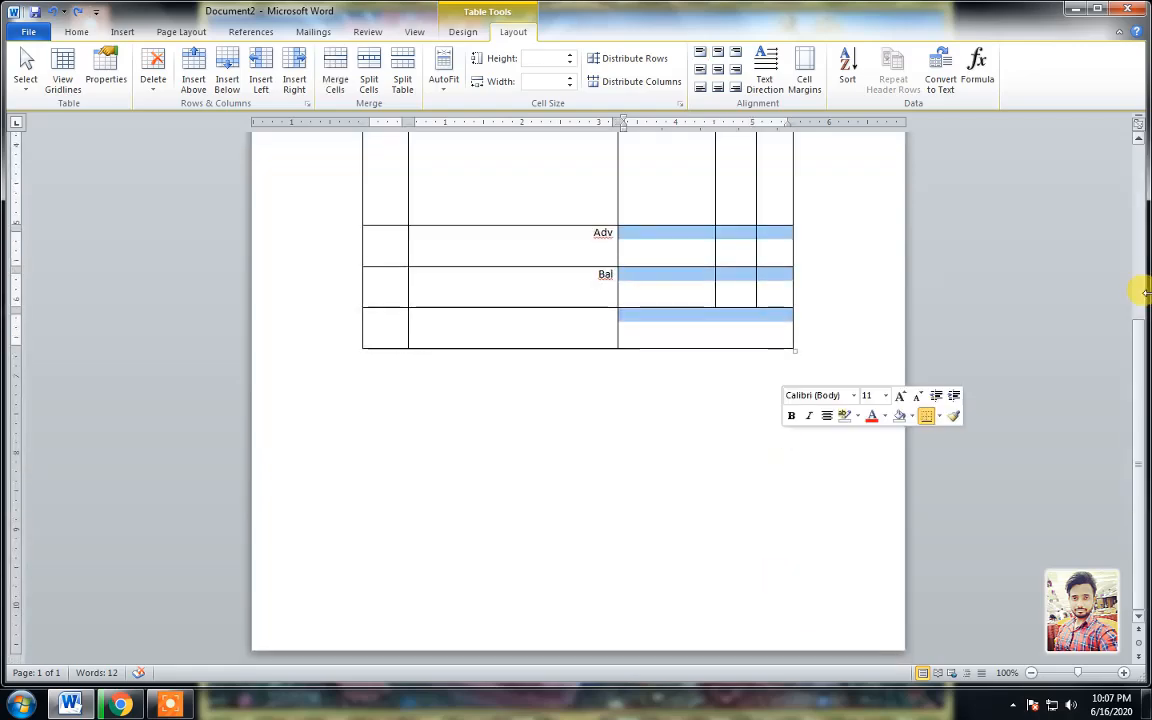
drag(1139, 355, 1137, 220)
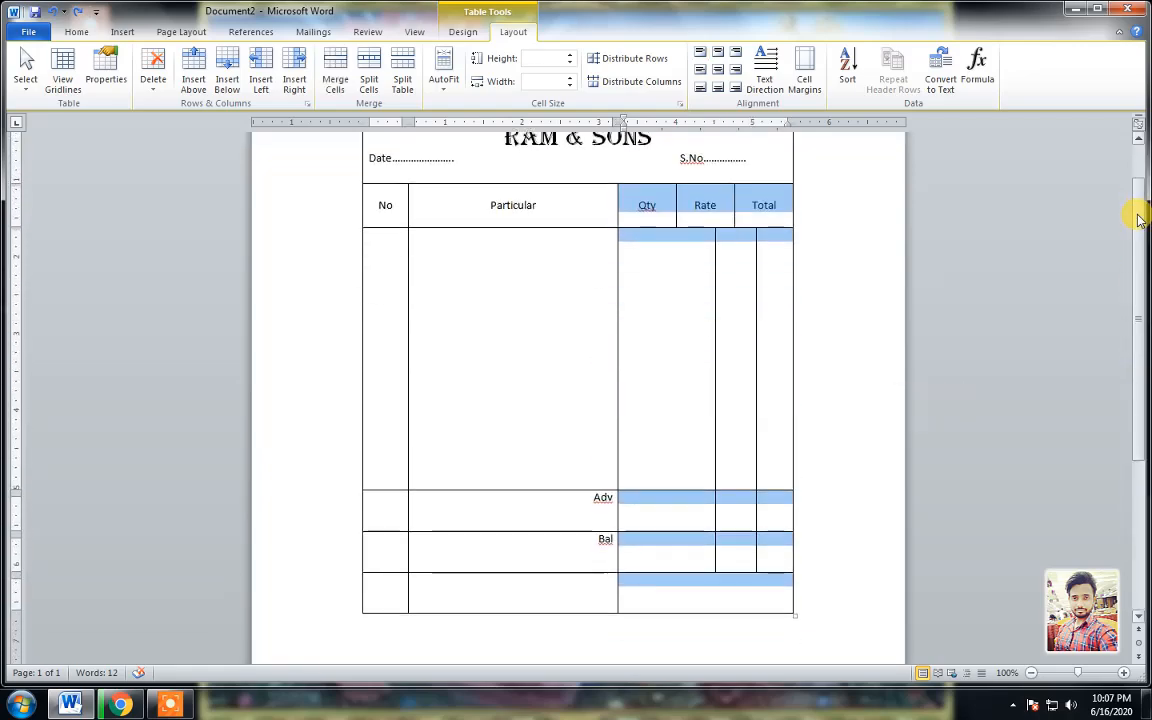
click(662, 82)
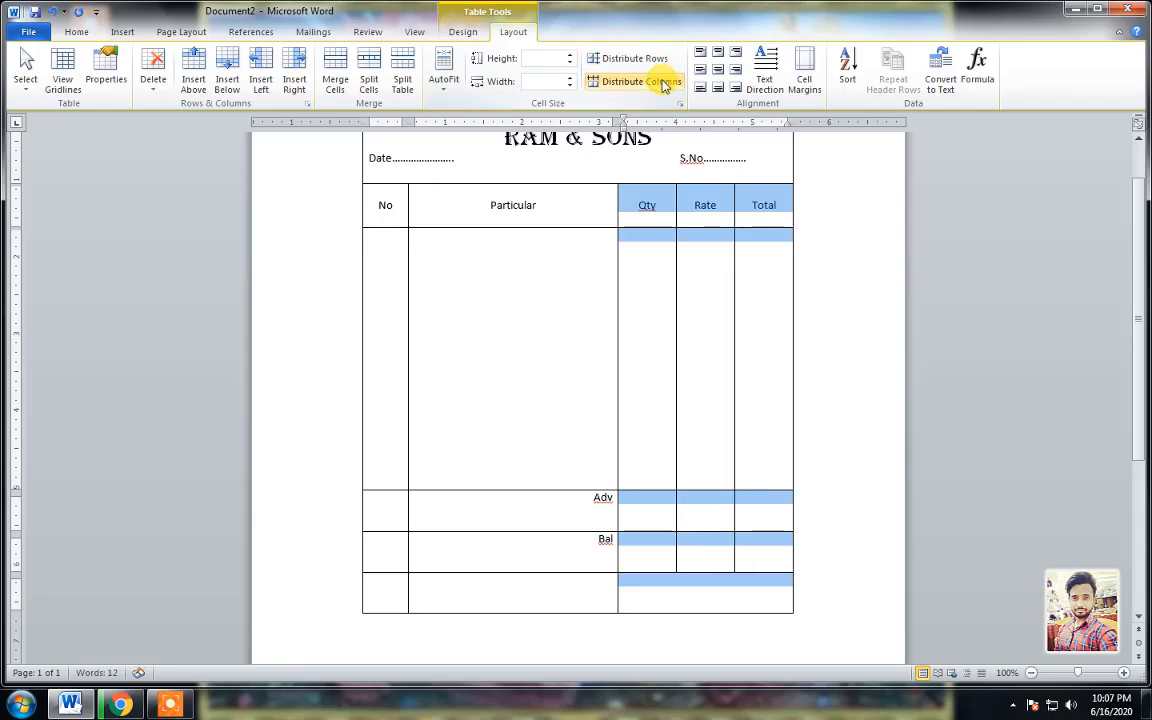
click(679, 318)
click(763, 444)
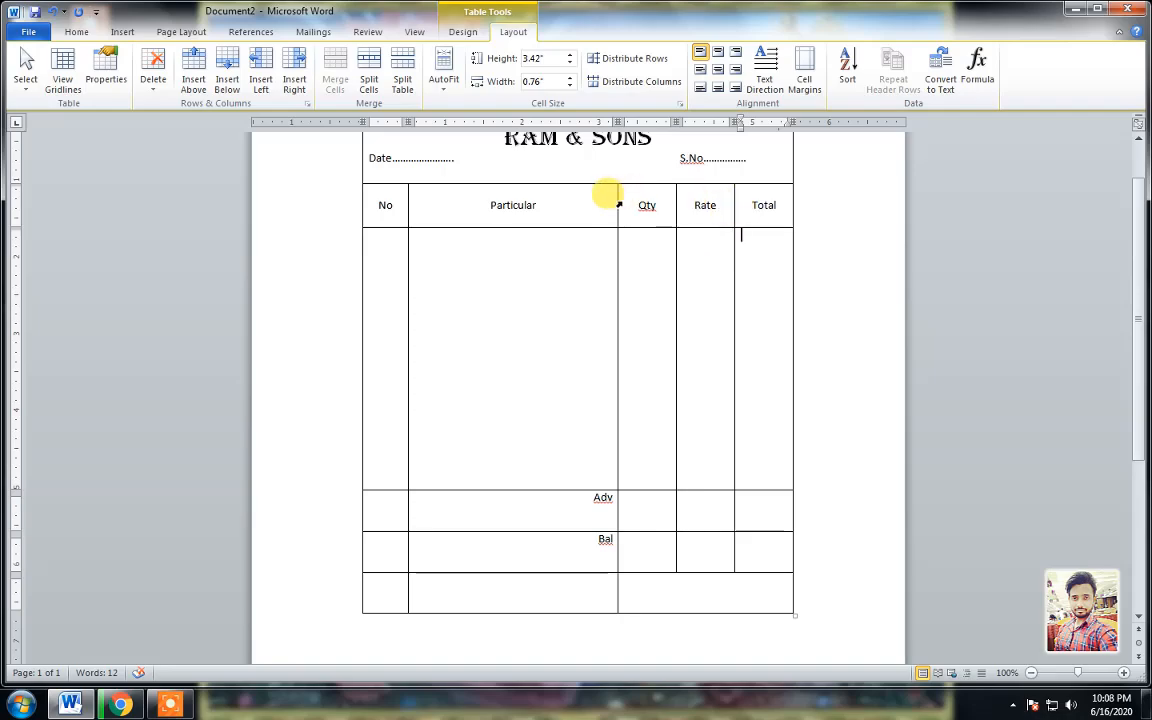
Step: Widen the Particular column into the Qty column, and distribute the Qty, Rate and Total columns evenly across the remaining width
drag(614, 198, 660, 206)
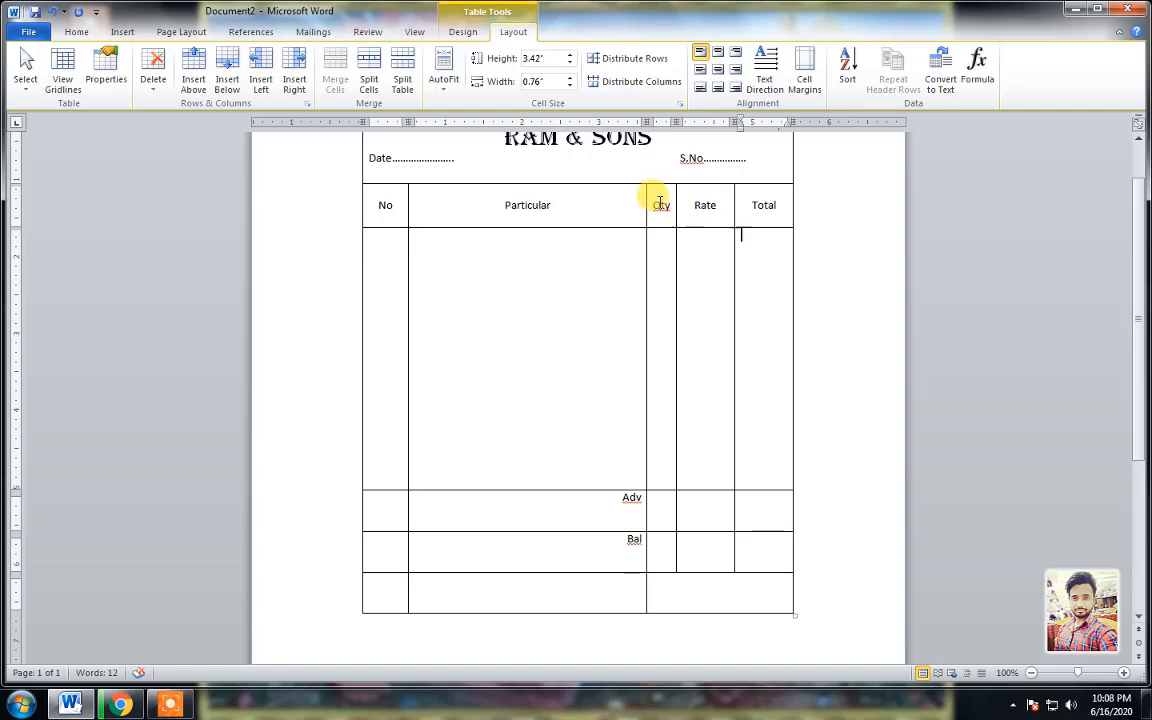
drag(658, 206, 774, 597)
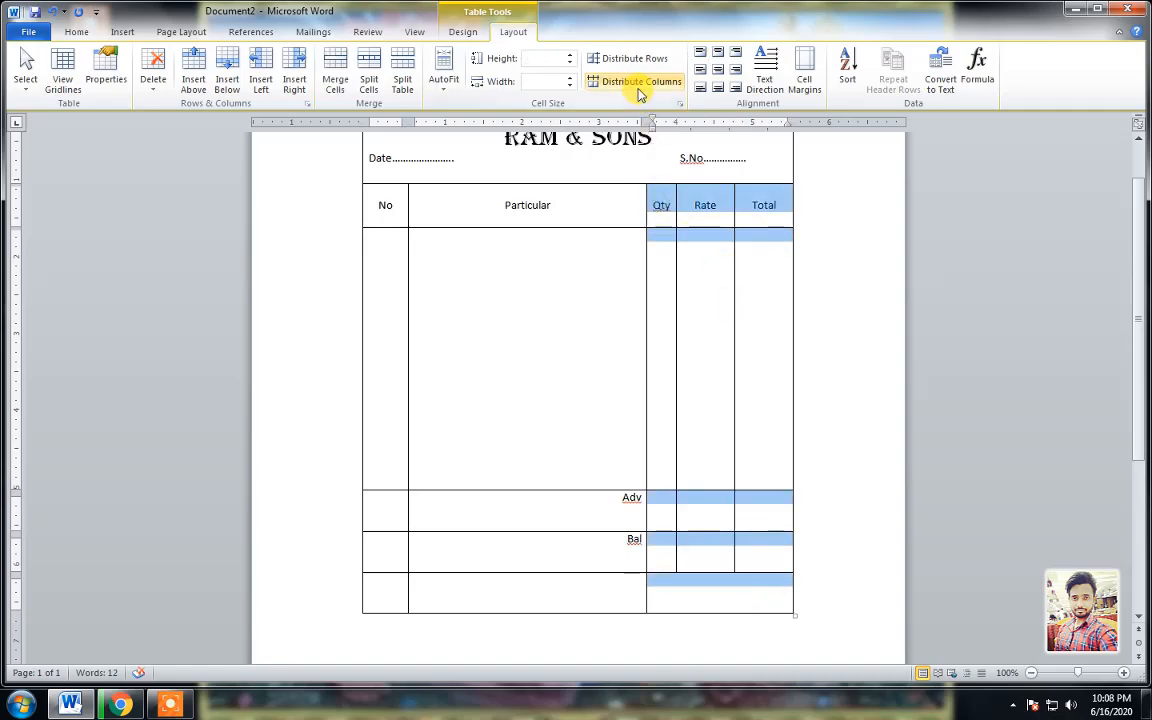
click(636, 83)
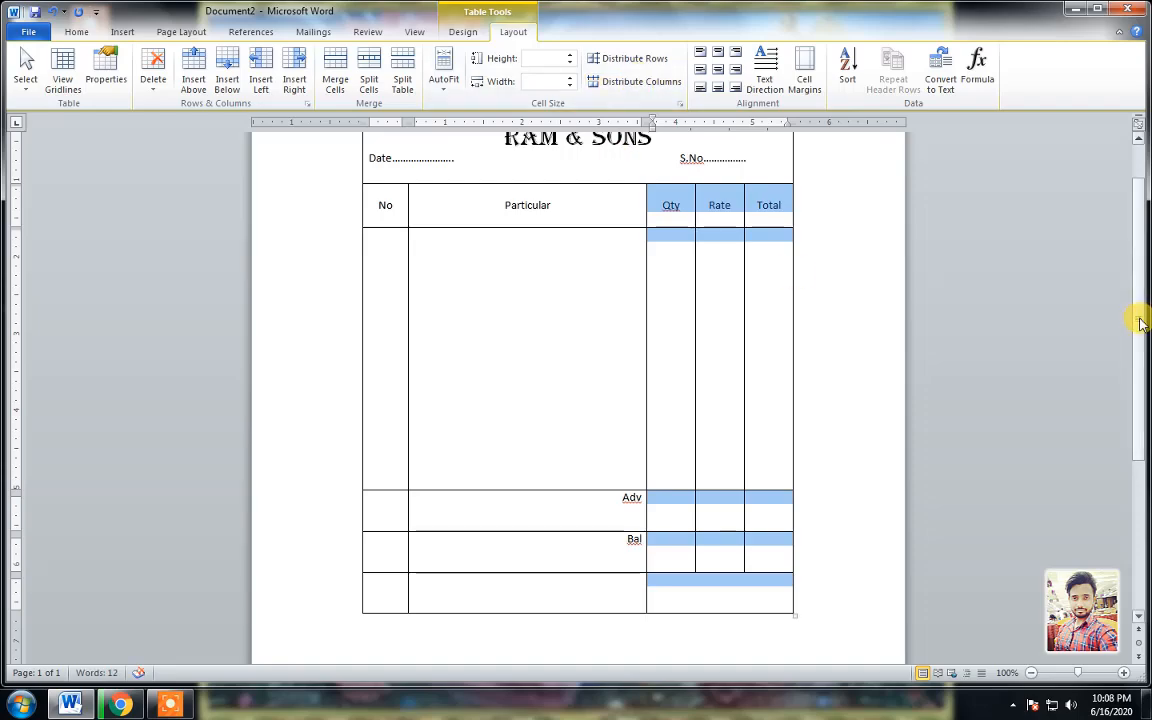
scroll(1140, 322, up, 3)
click(591, 388)
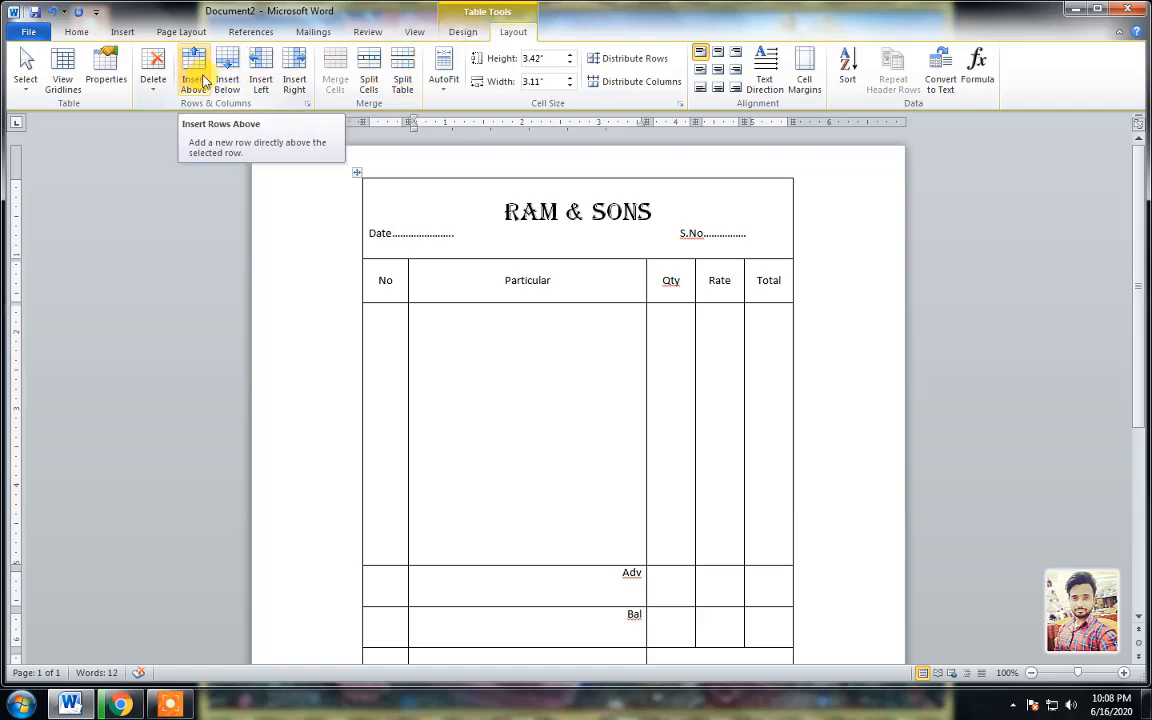
click(470, 32)
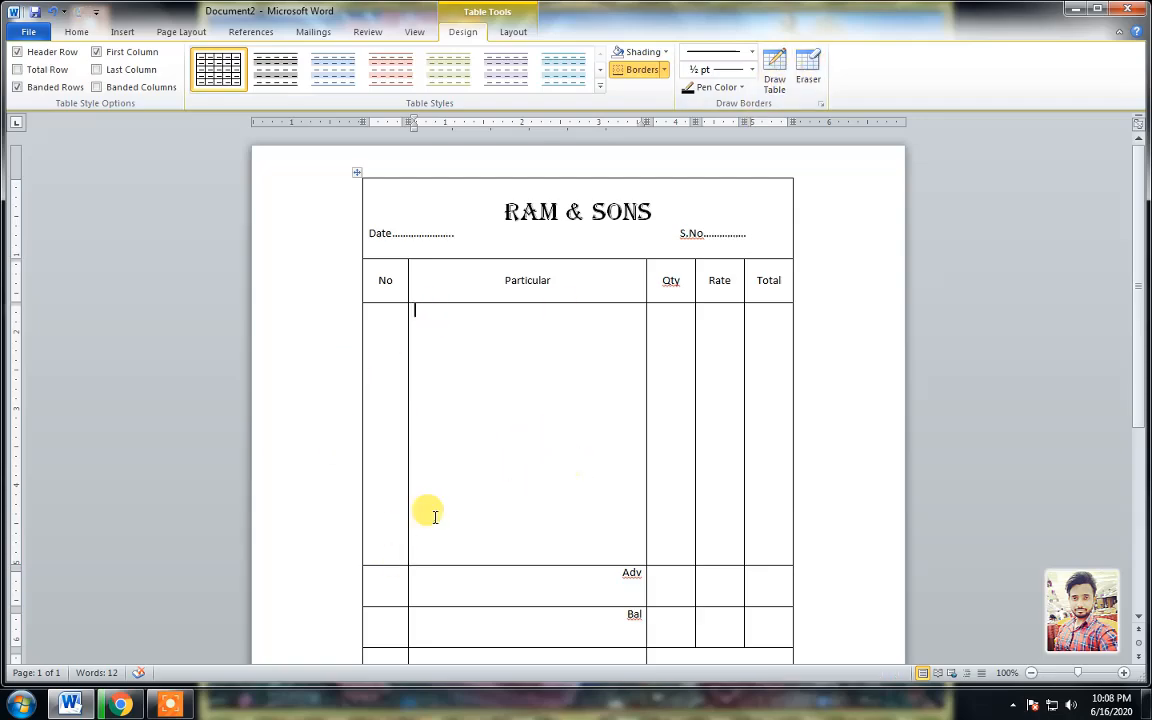
click(774, 74)
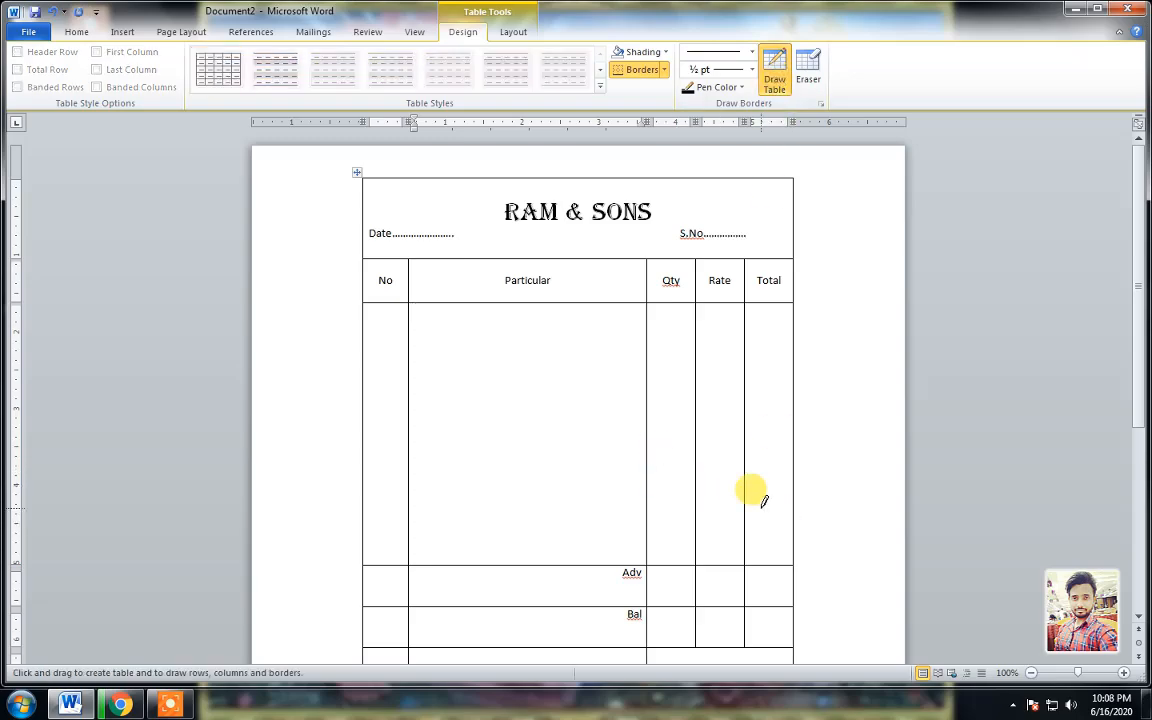
click(776, 74)
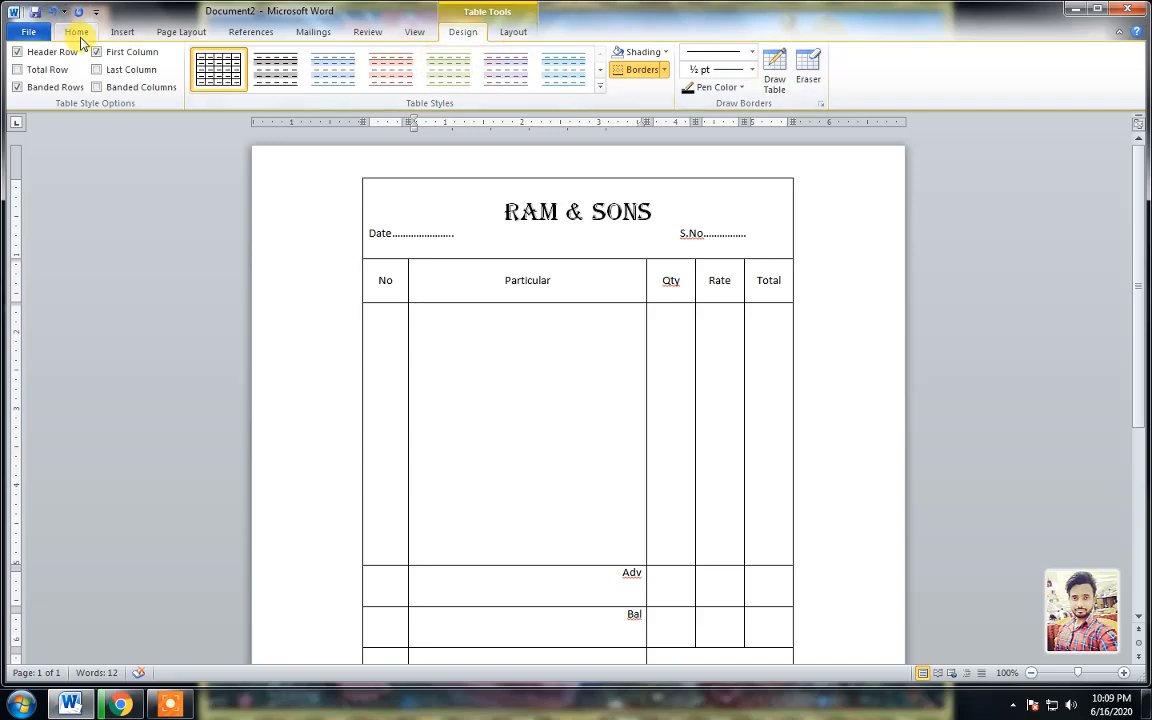
click(110, 40)
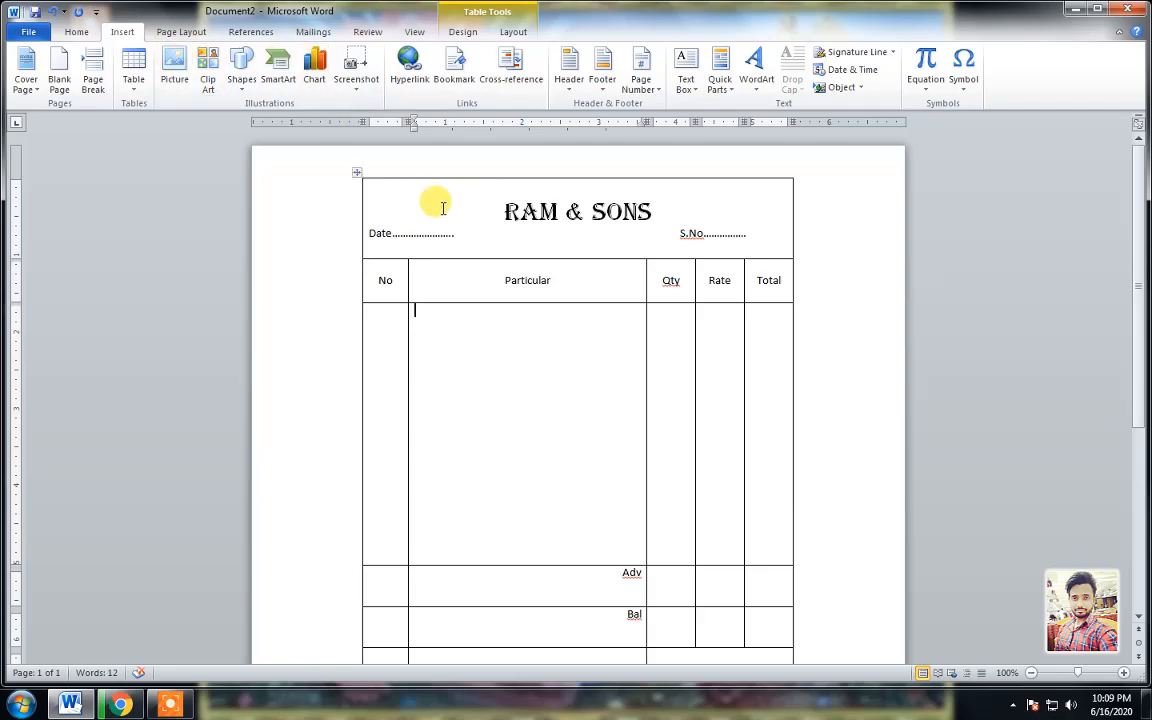
Step: Clear all text from the bill table and delete the entire table from the page
click(356, 176)
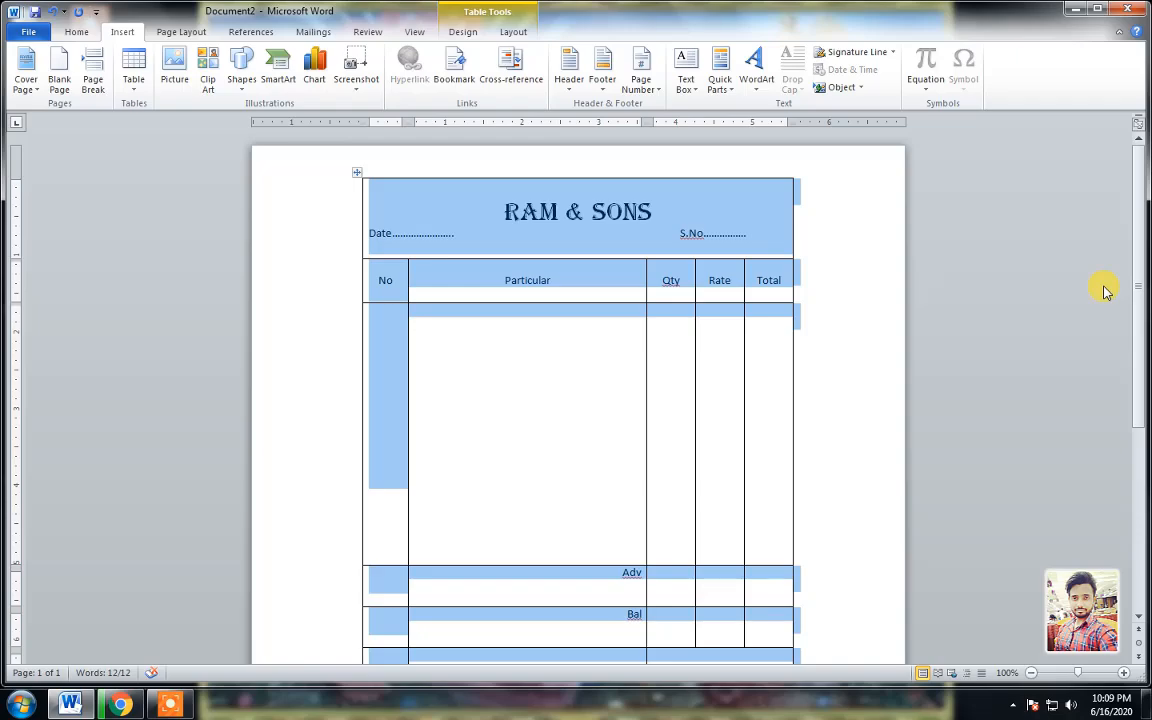
key(Delete)
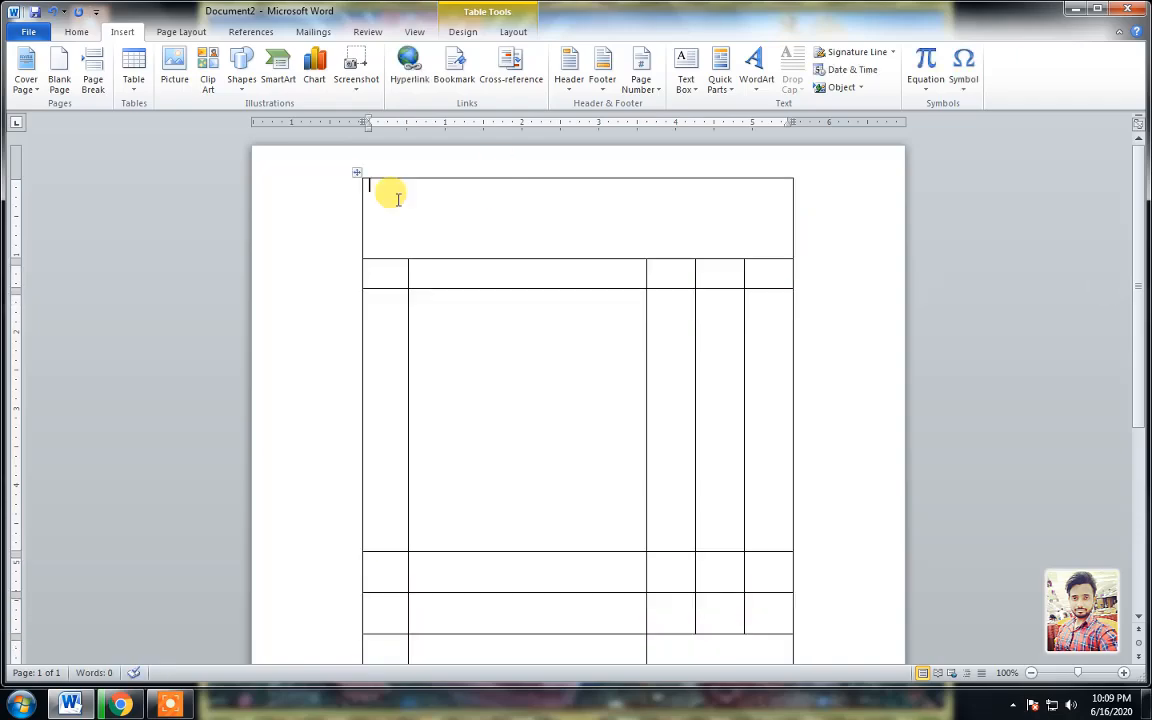
click(356, 175)
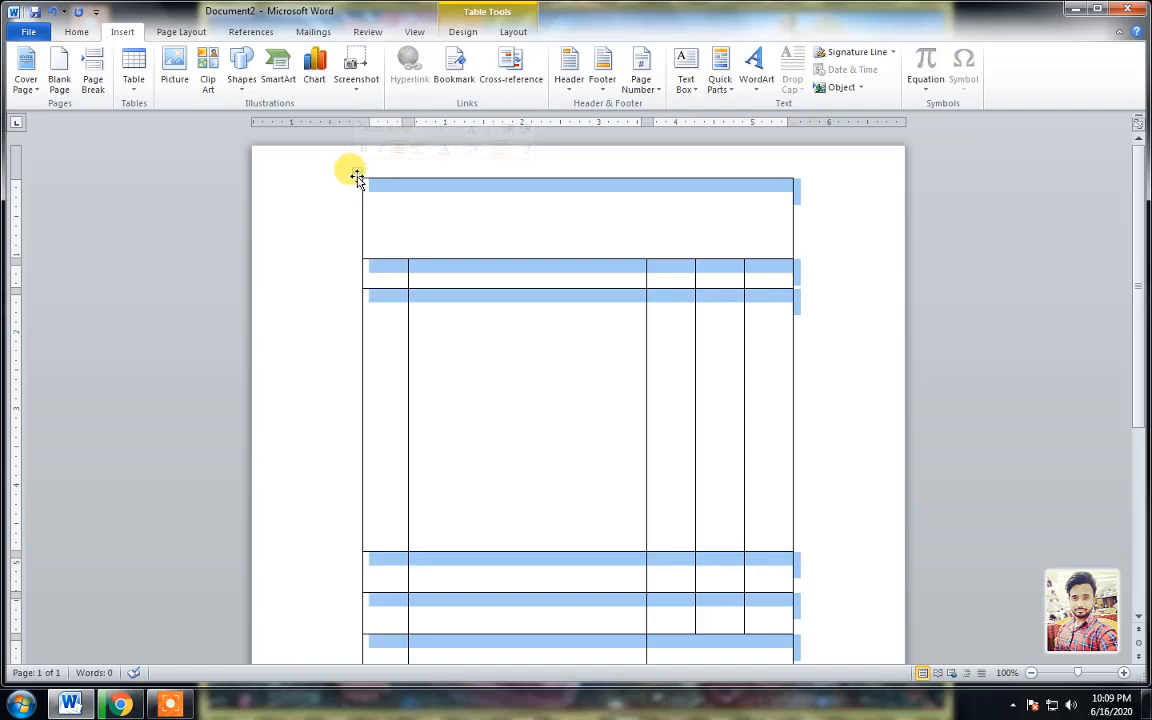
right_click(358, 175)
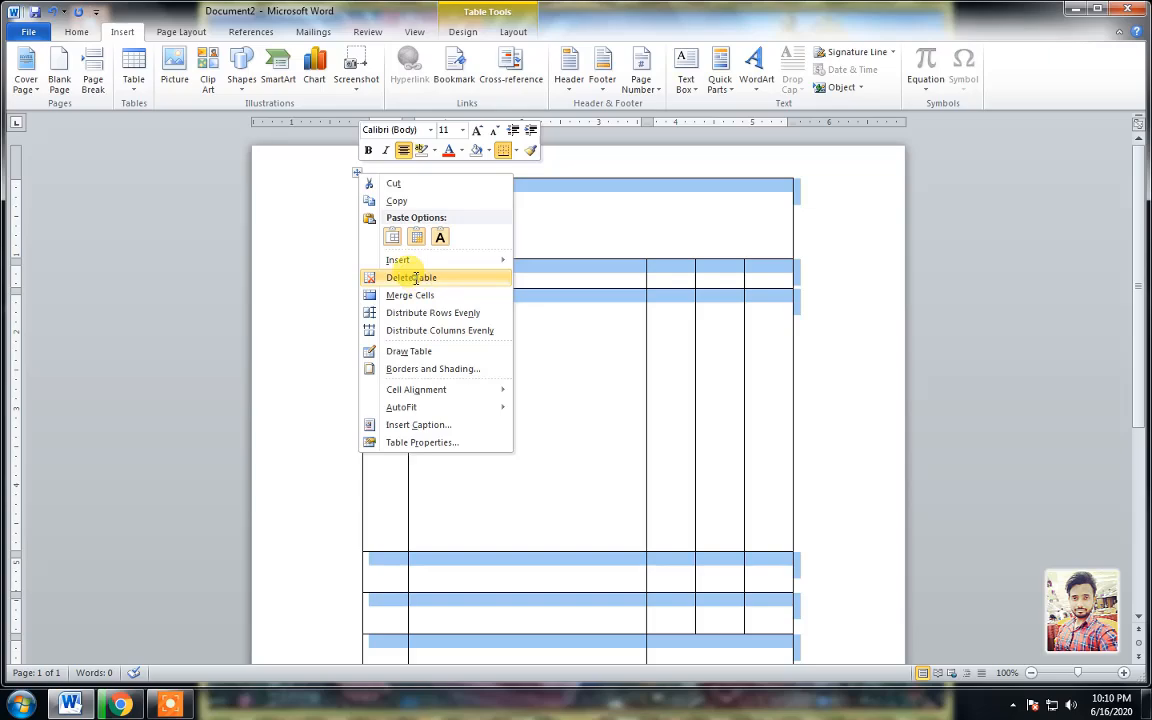
click(416, 279)
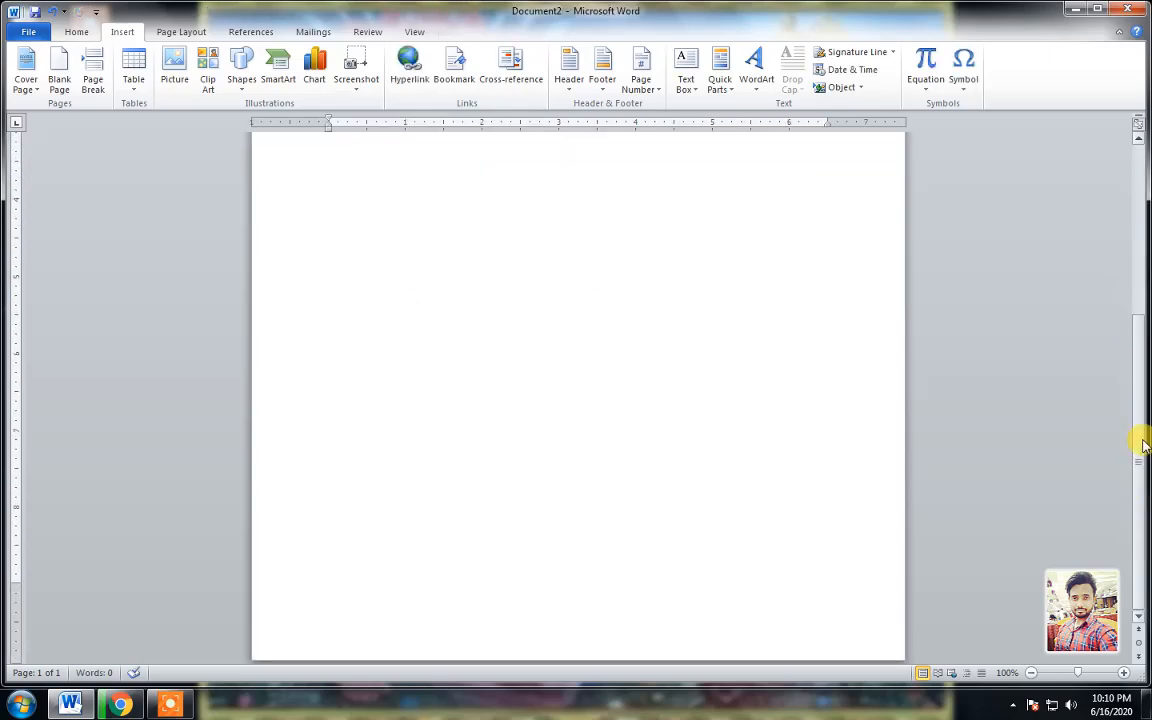
mouse_move(1143, 218)
mouse_down()
mouse_move(1144, 336)
mouse_move(1144, 223)
mouse_up()
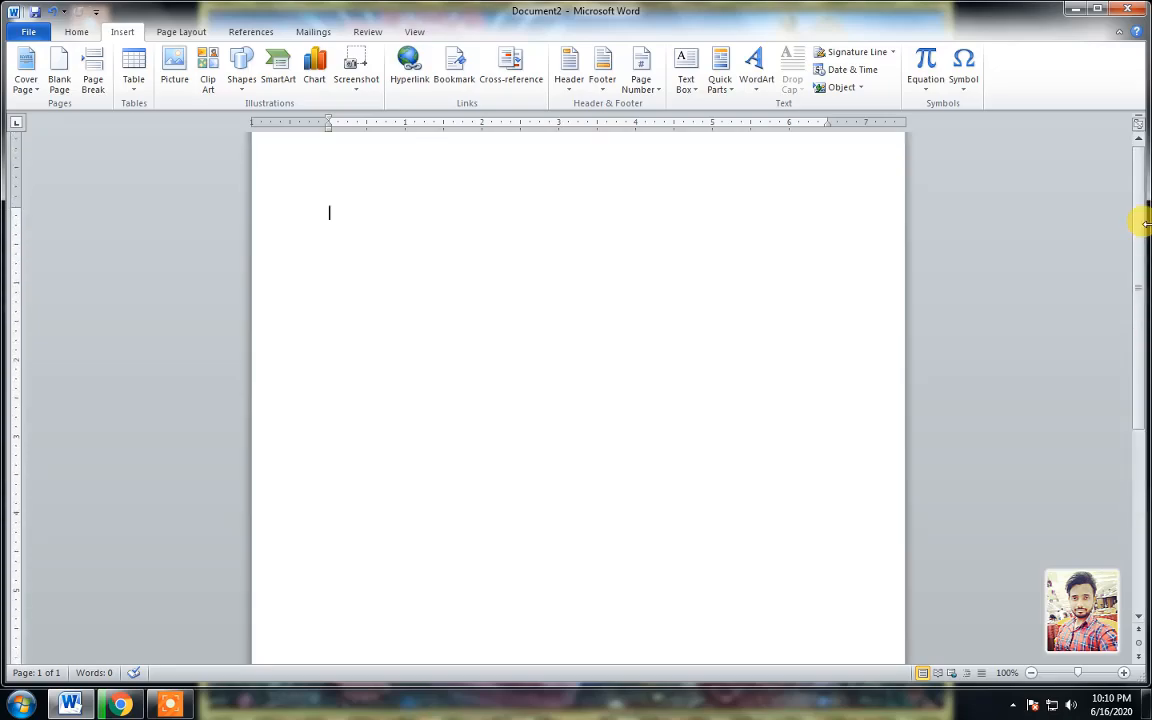
Step: Maximize the document window, generate sample text with =rand(1,70), and return to the start of the document
click(1097, 12)
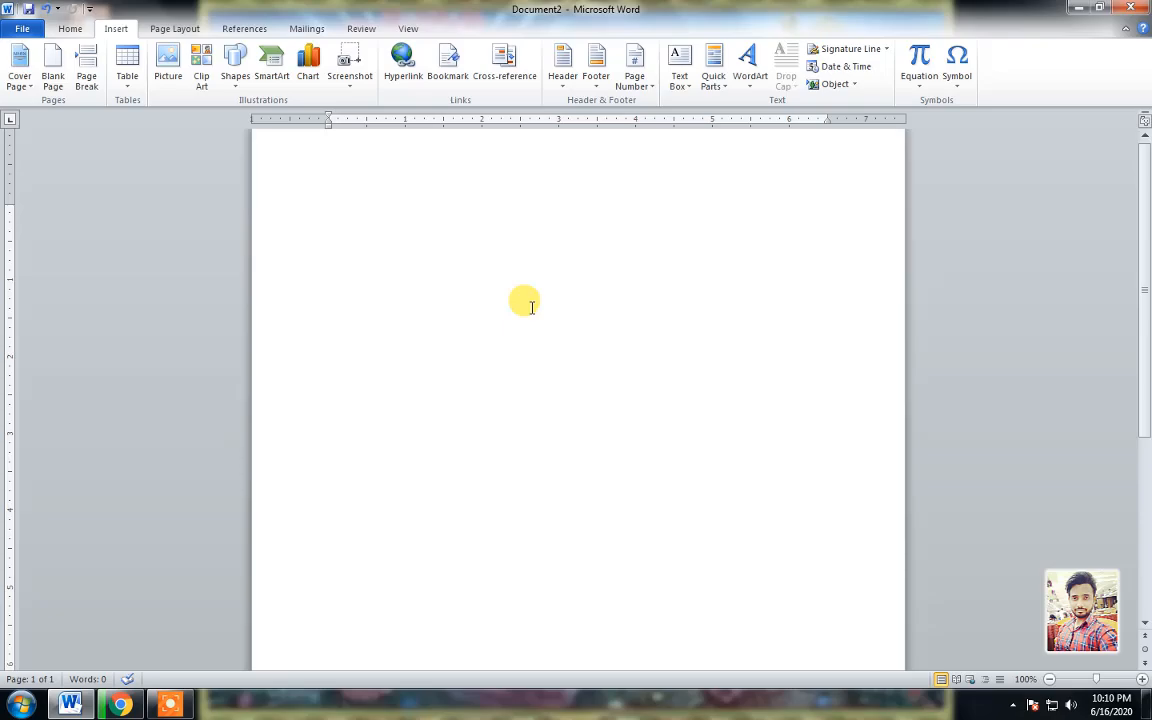
text(=rand(1,70)
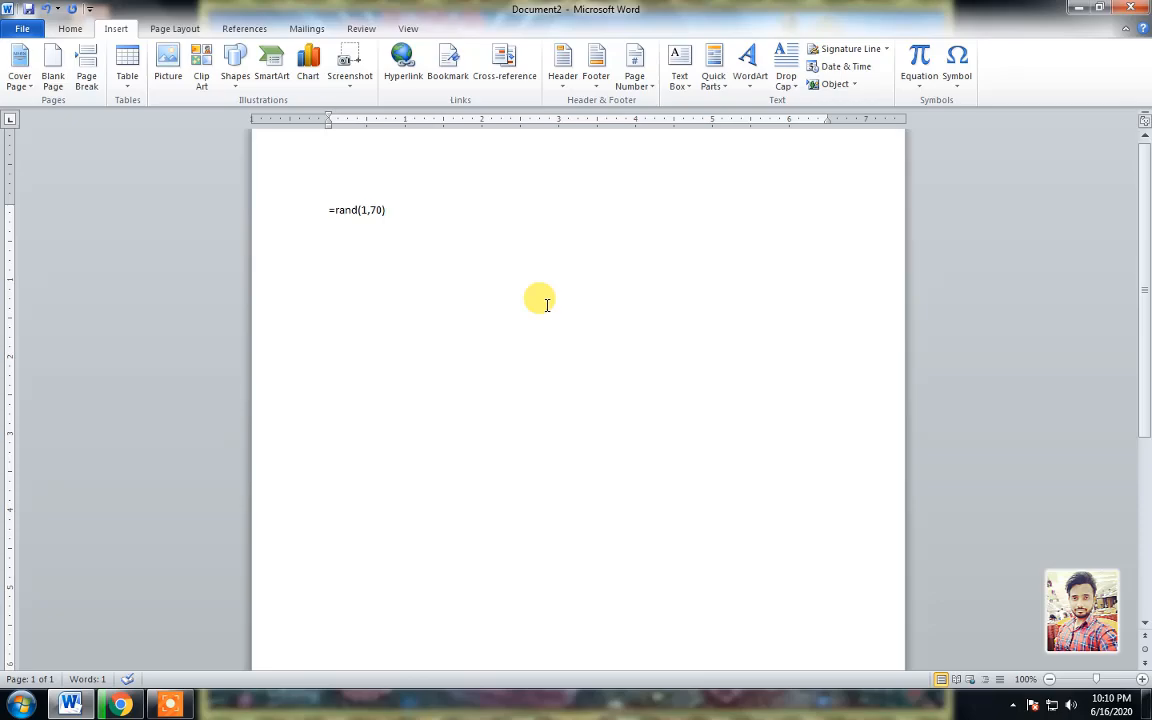
key(Return)
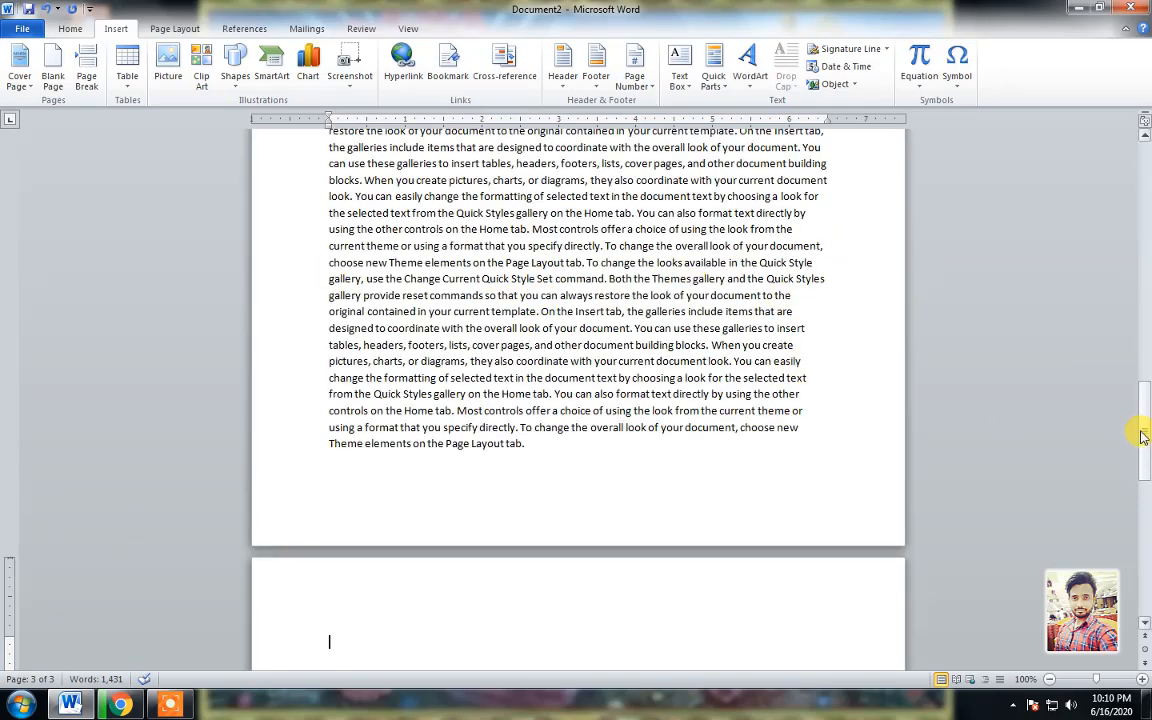
drag(1145, 435, 1147, 168)
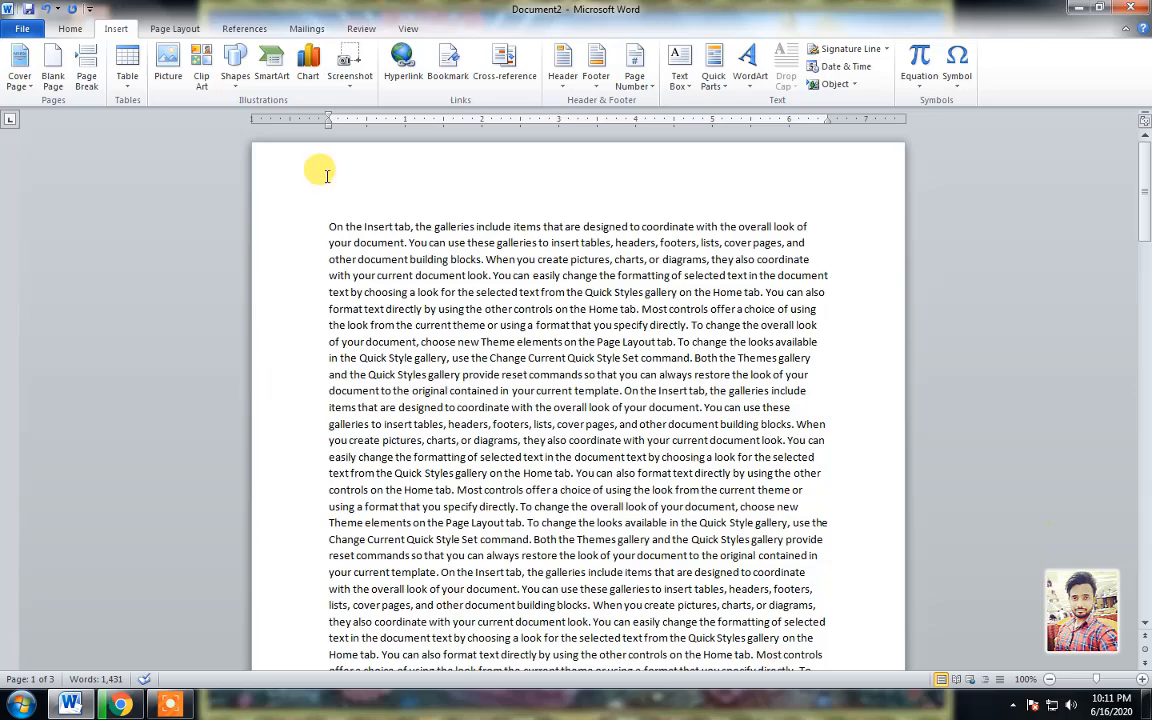
Step: Add a bookmark named "a" at the word "choosing" in the fifth line of the first page
click(390, 260)
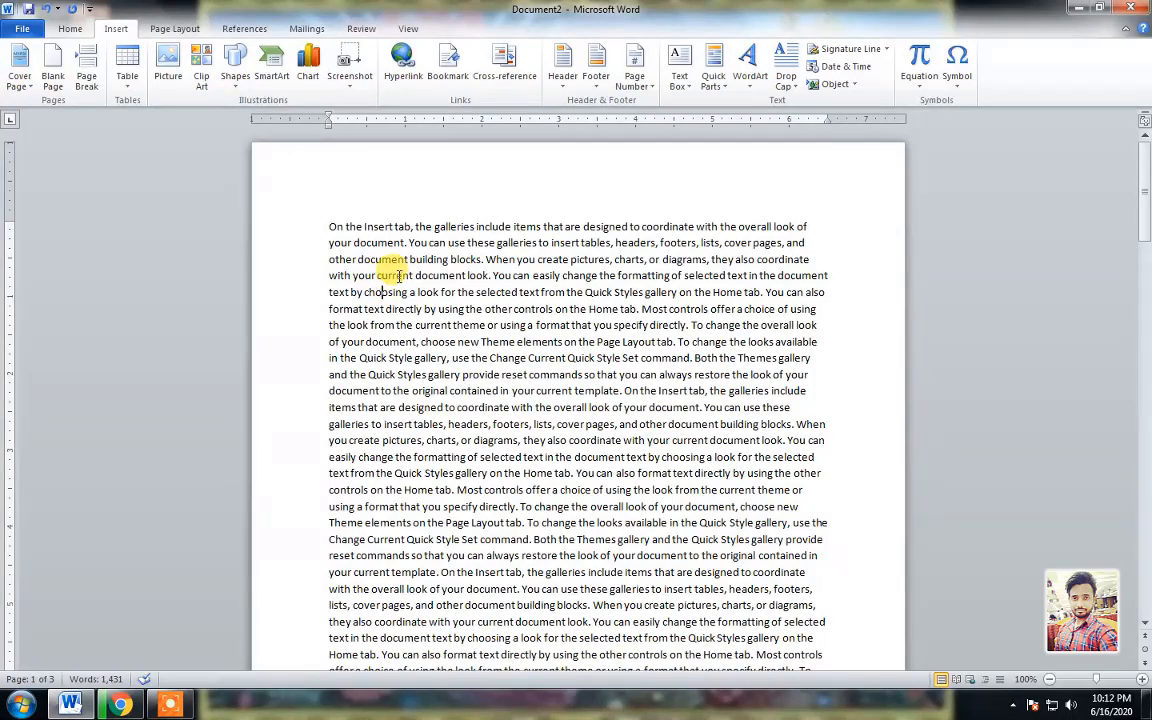
click(447, 65)
drag(522, 213, 912, 196)
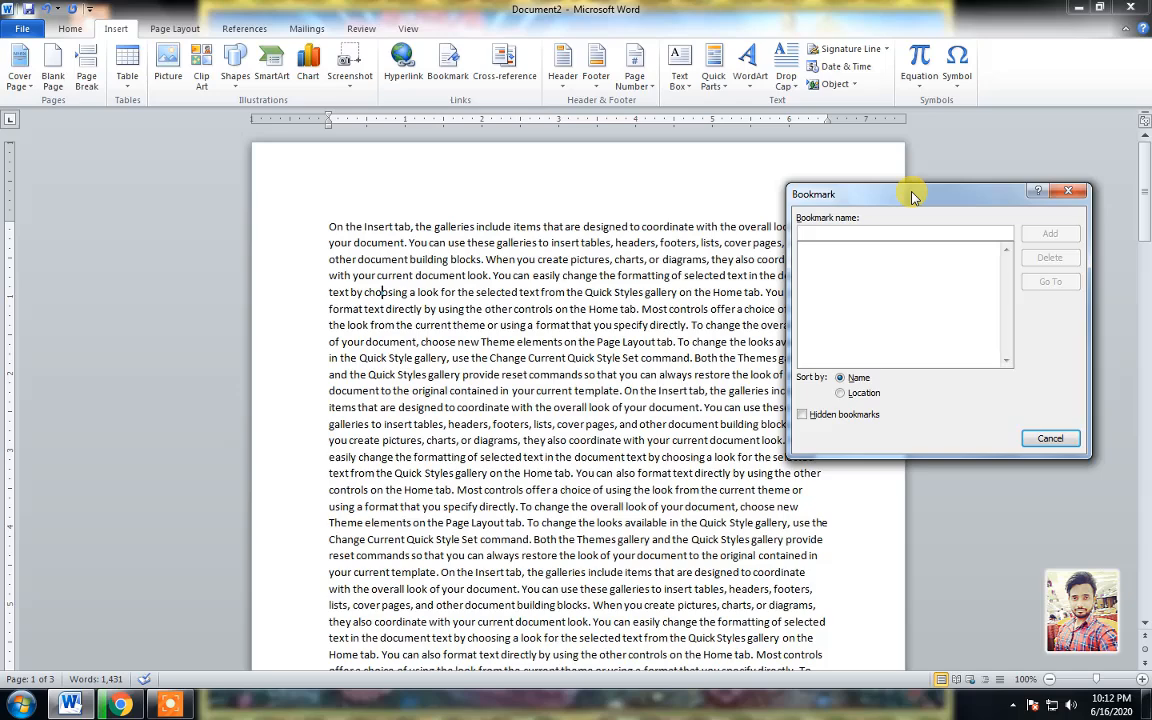
text(a)
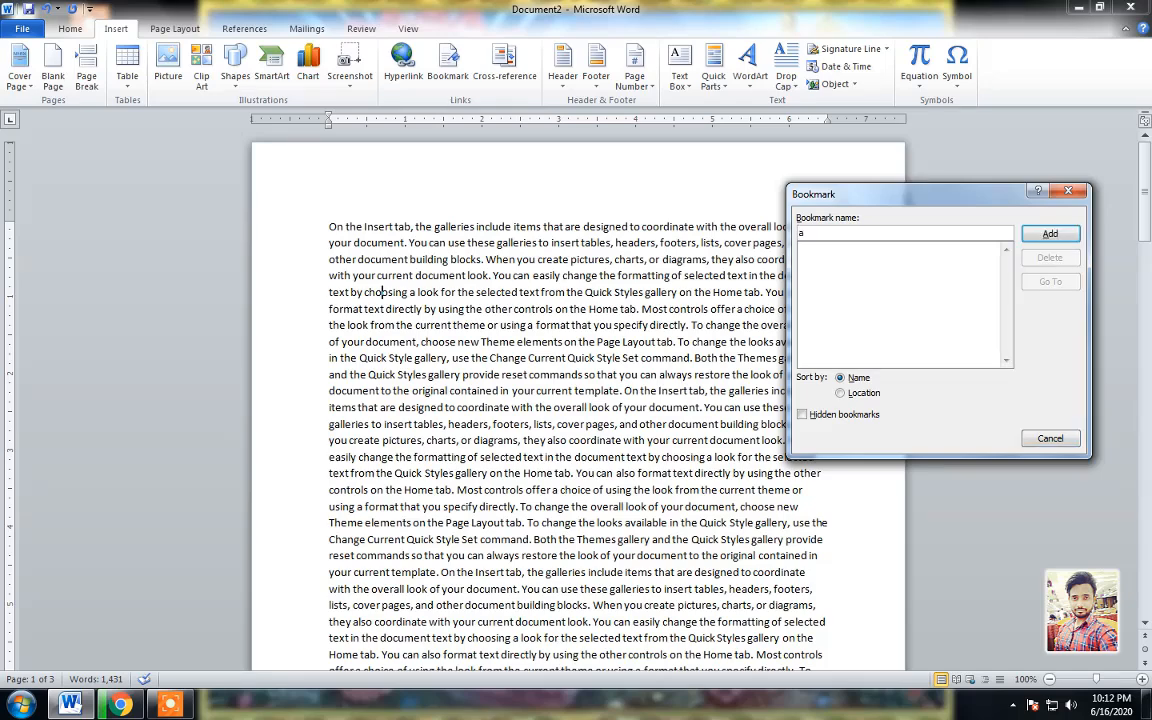
click(1048, 235)
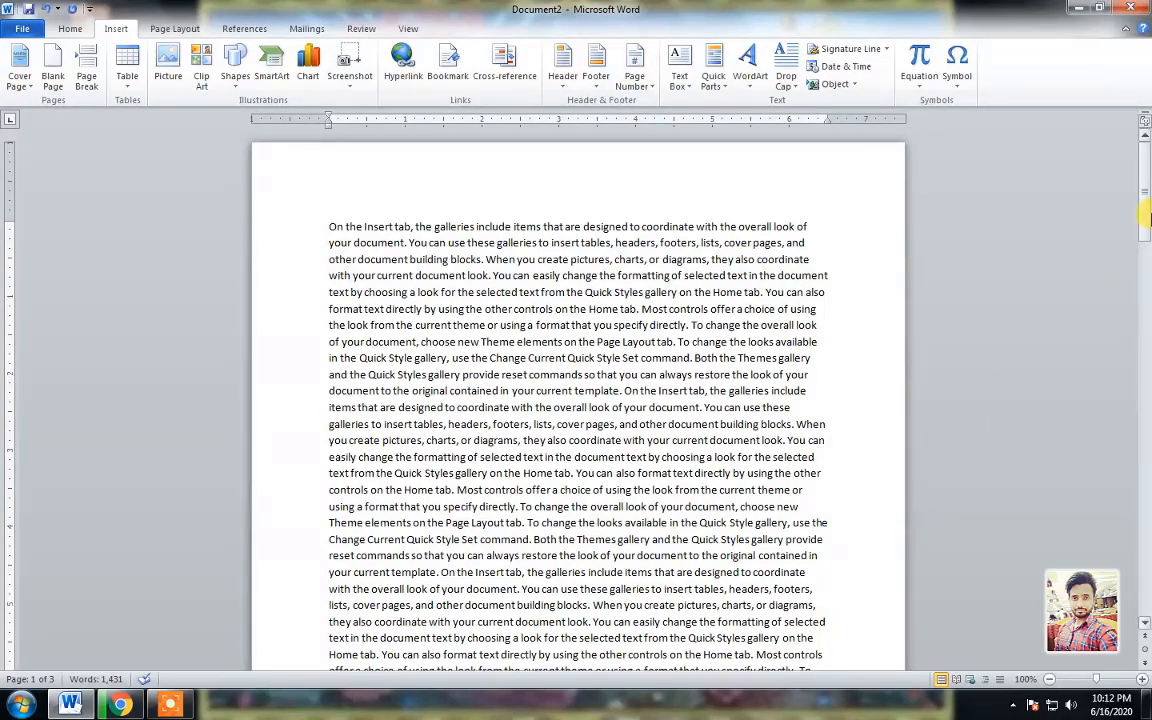
Step: From the end of the generated text on page 2, jump back to bookmark "a" and close the Bookmark dialog
drag(1143, 213, 1143, 470)
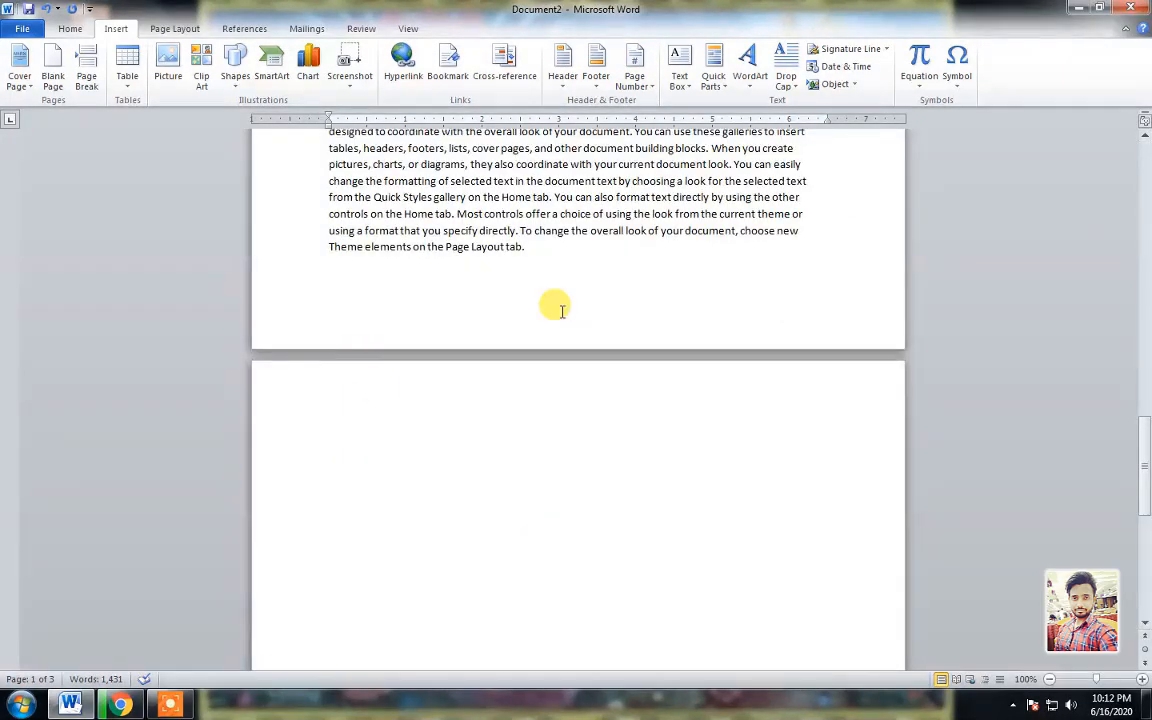
click(530, 252)
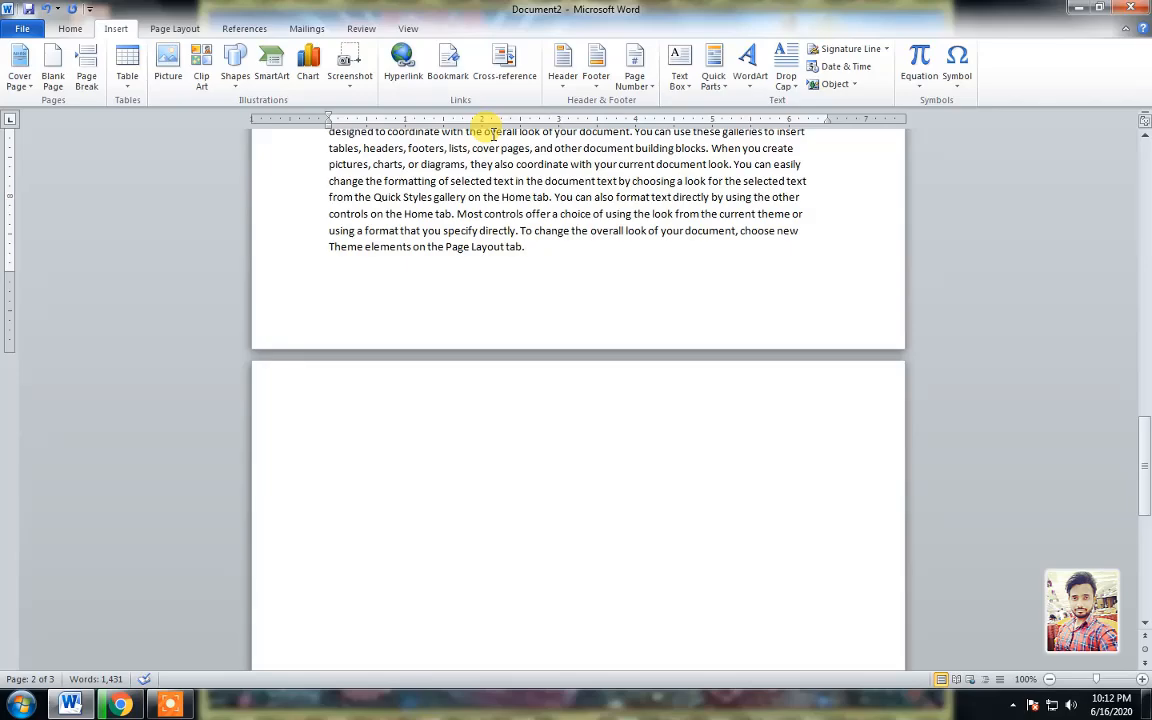
click(447, 62)
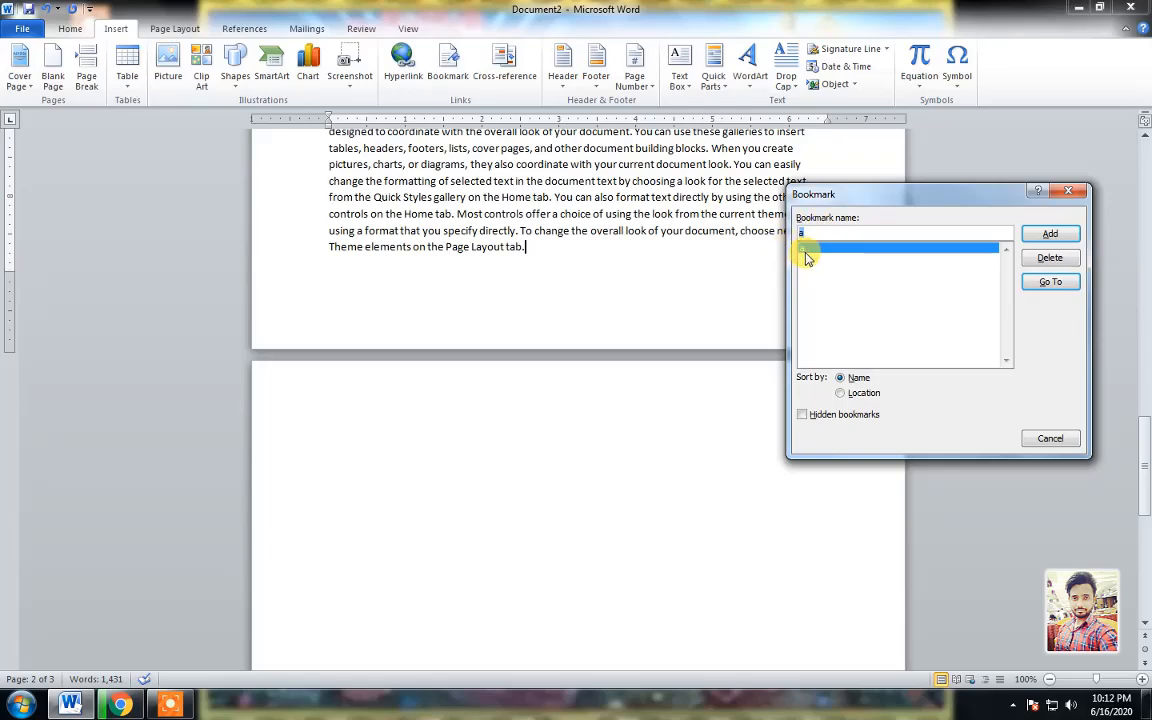
drag(850, 200, 861, 355)
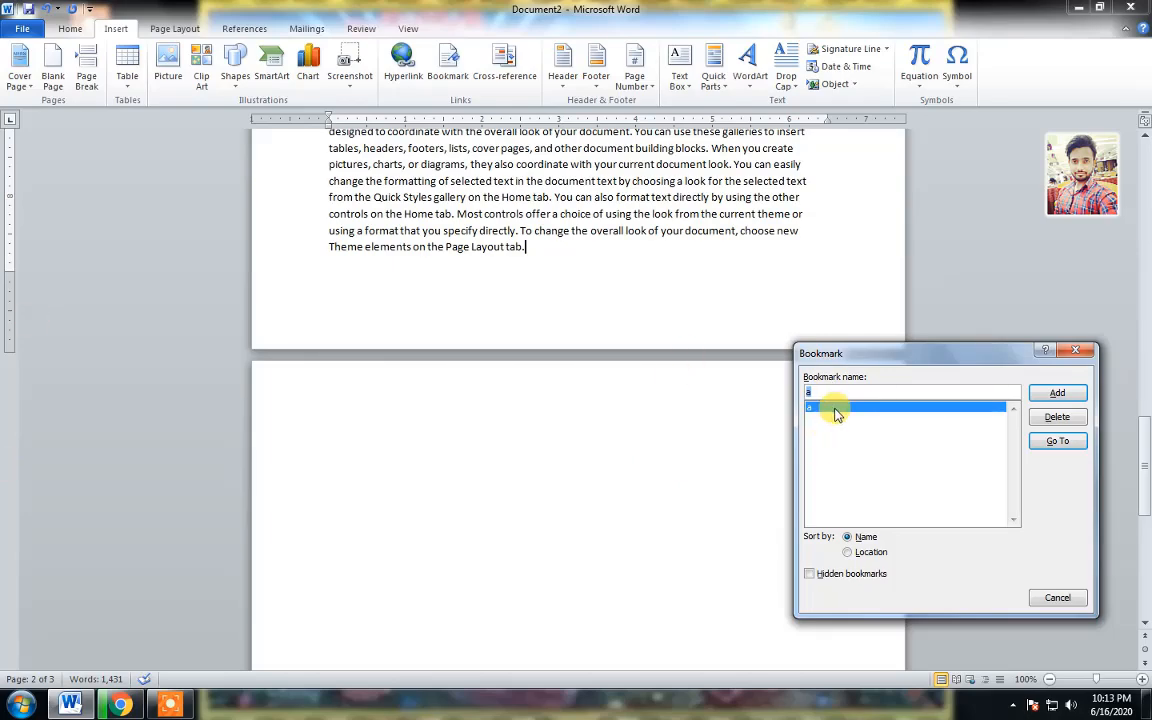
click(1080, 445)
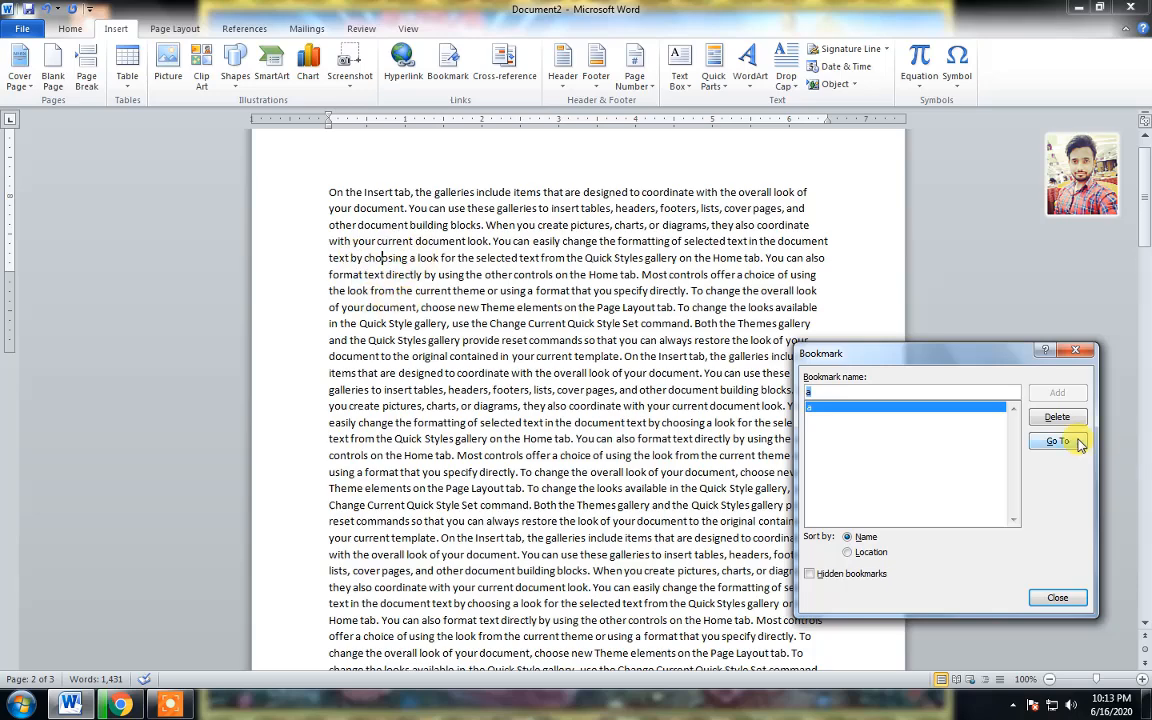
click(1060, 599)
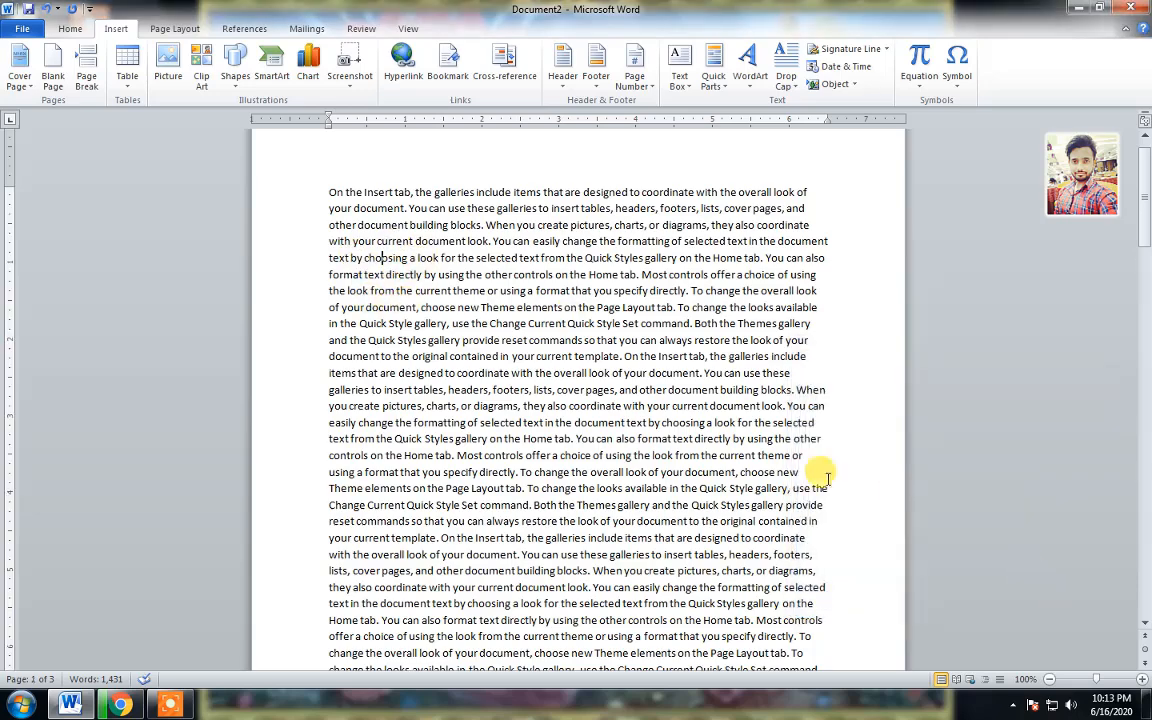
Step: Add a second bookmark named "b" at the word "current" in "look from the current theme" on the first page
click(735, 456)
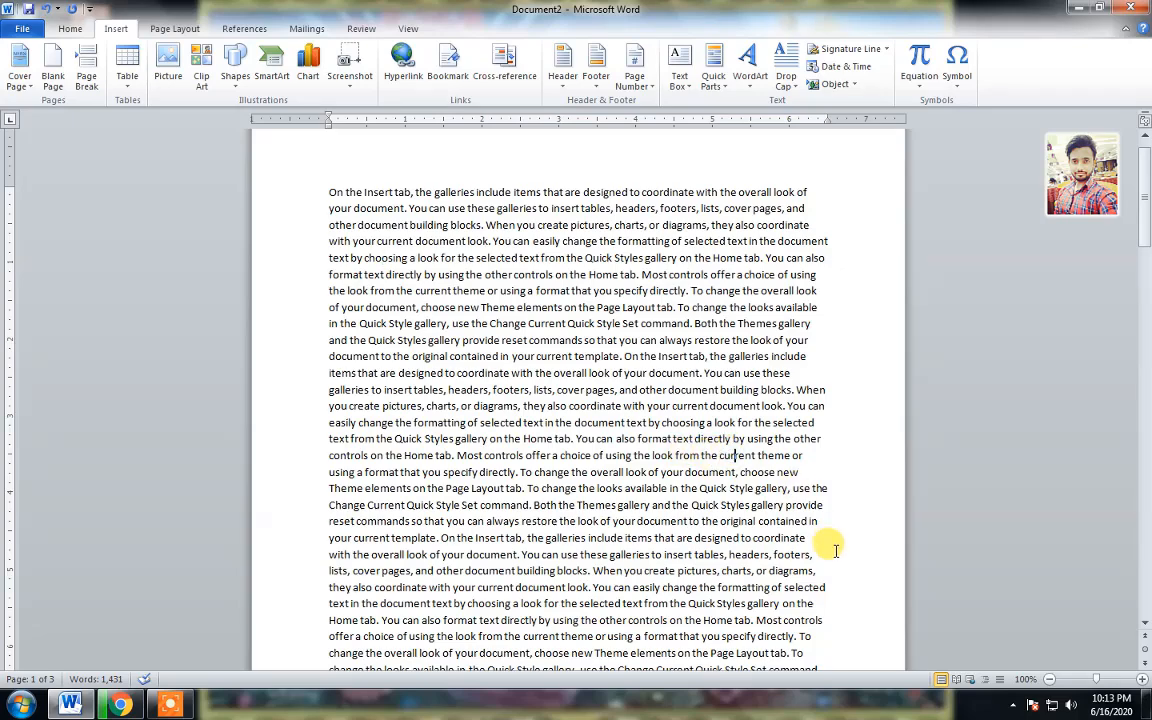
click(463, 75)
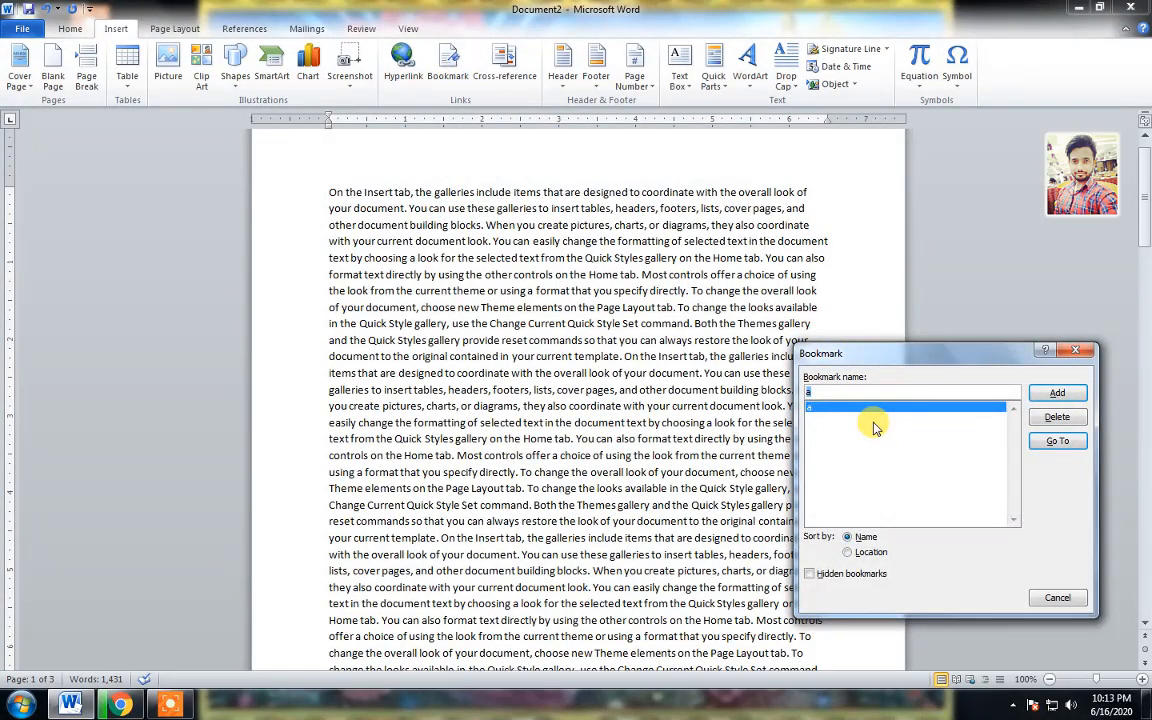
click(1057, 395)
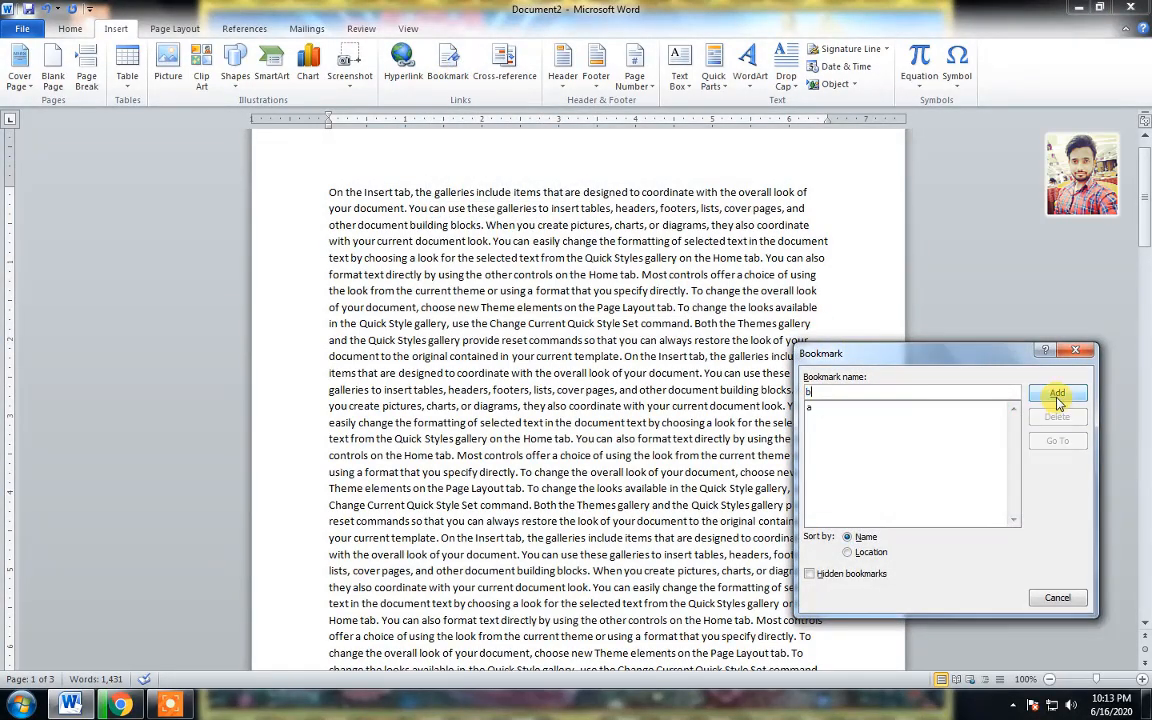
Step: From the text on page 2, jump to bookmark "b" using the bookmark list
scroll(660, 505, down, 10)
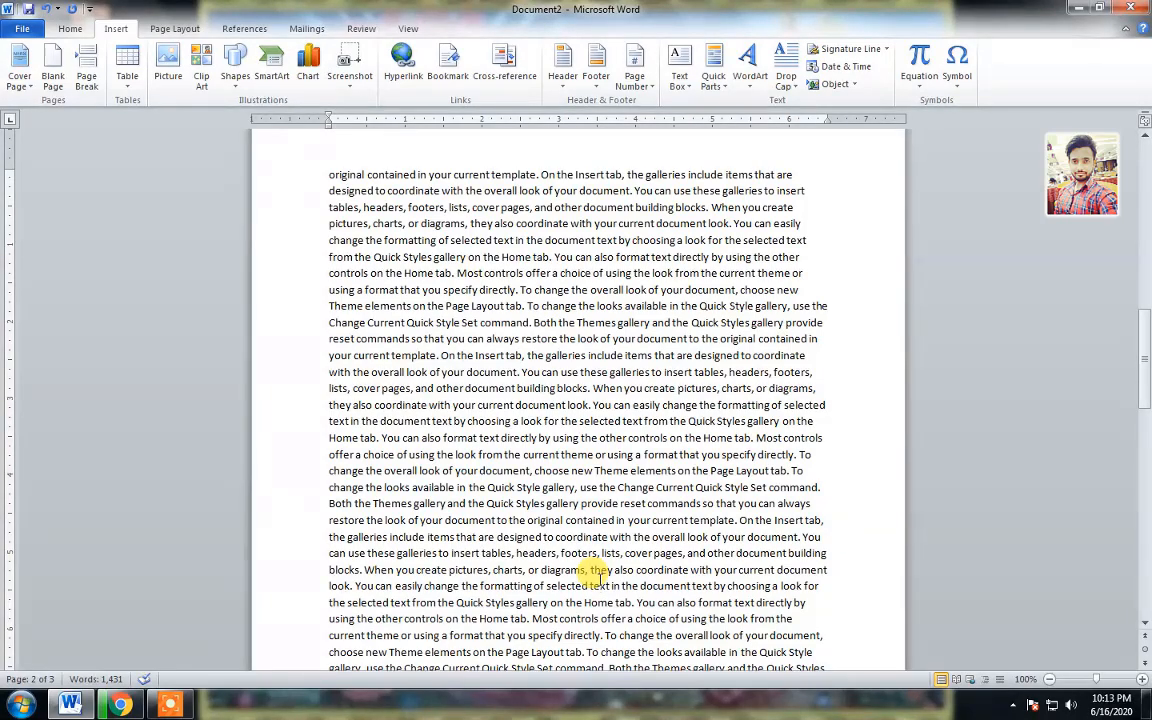
click(447, 65)
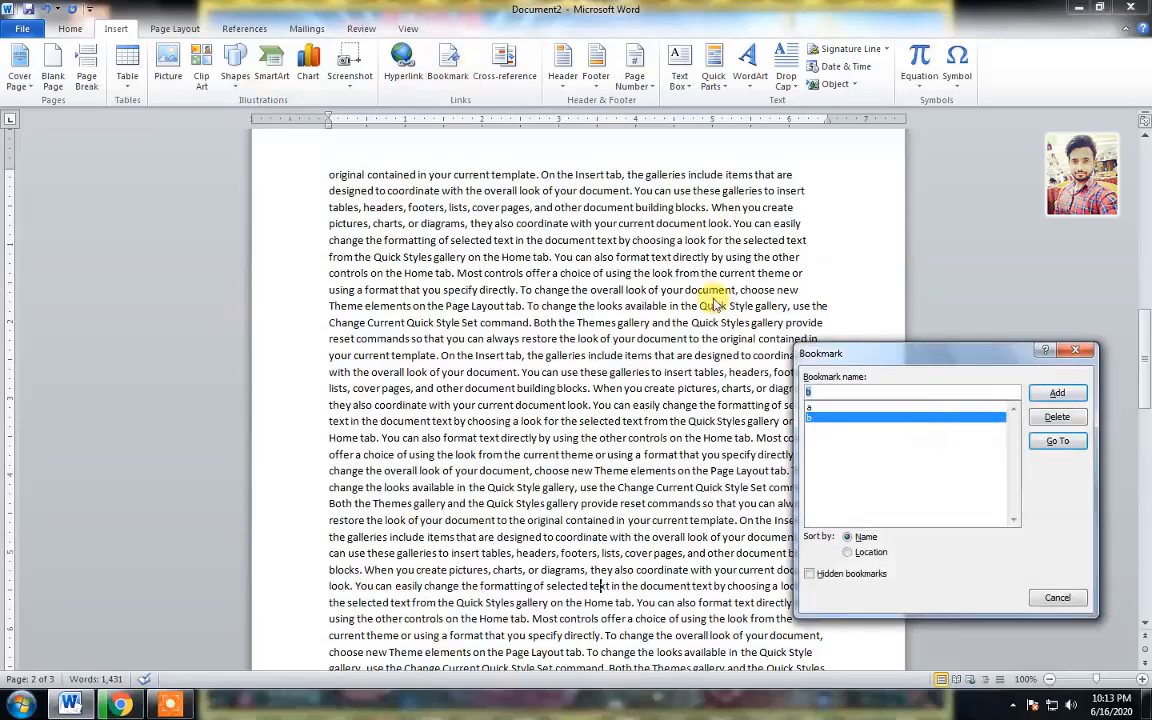
click(830, 408)
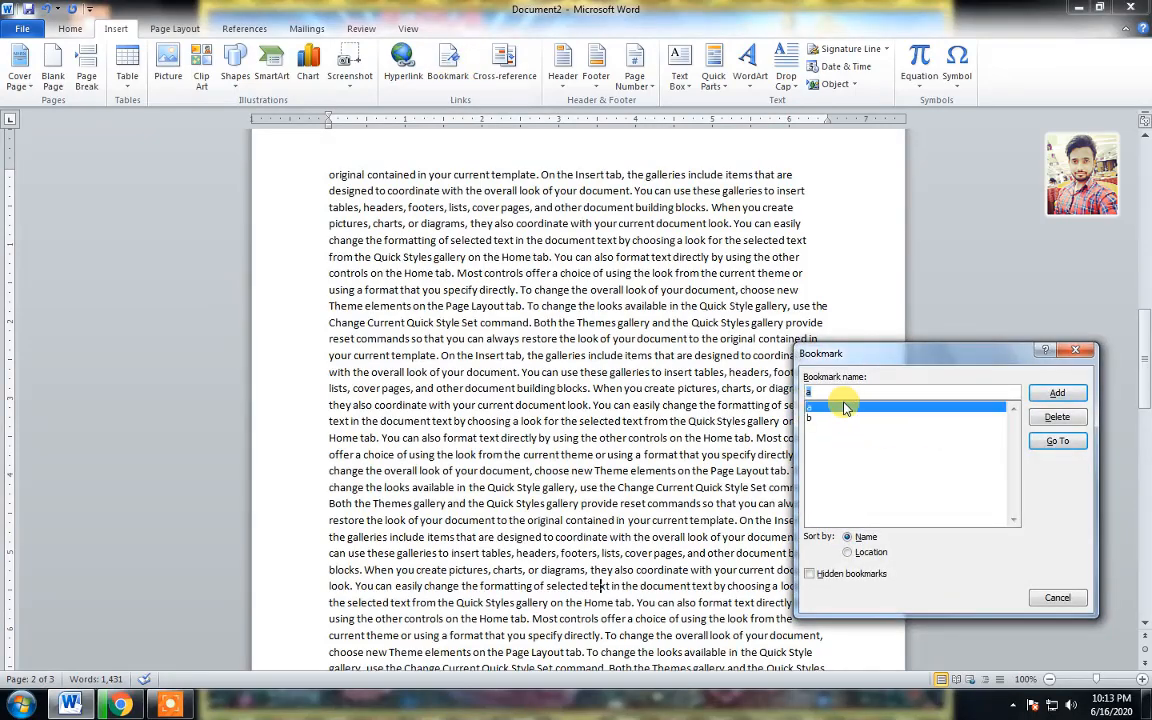
click(833, 419)
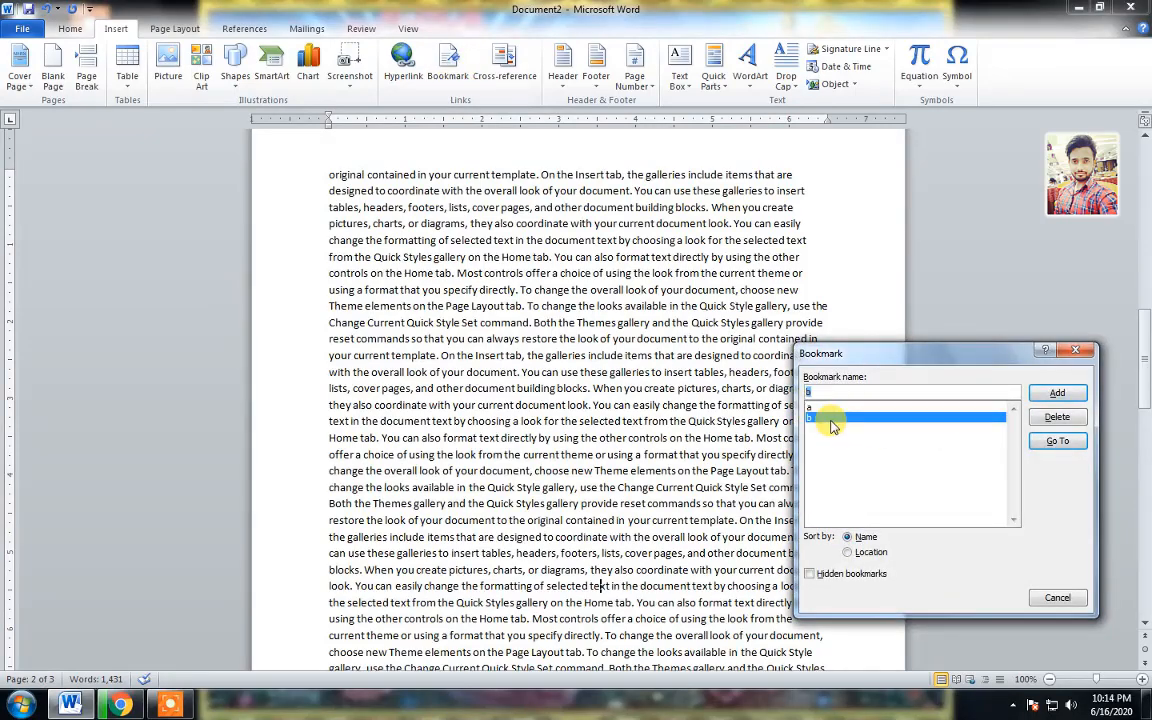
click(1058, 444)
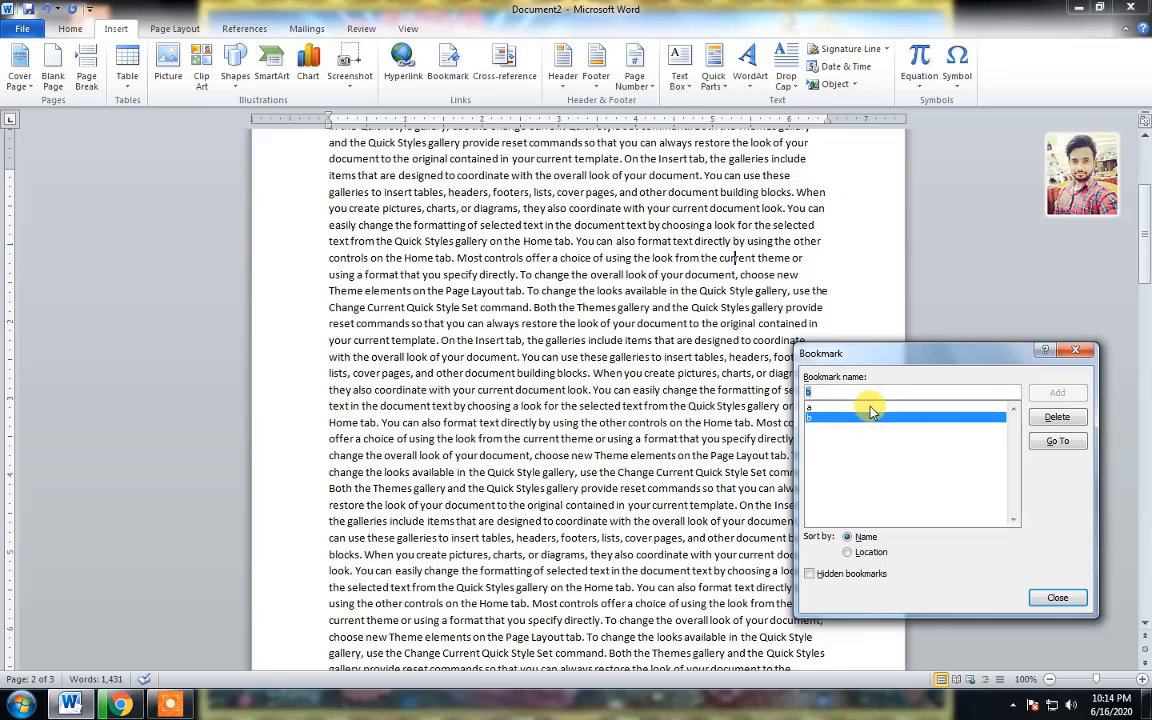
Step: Delete bookmark "a" from the bookmark list and close the Bookmark dialog
click(810, 408)
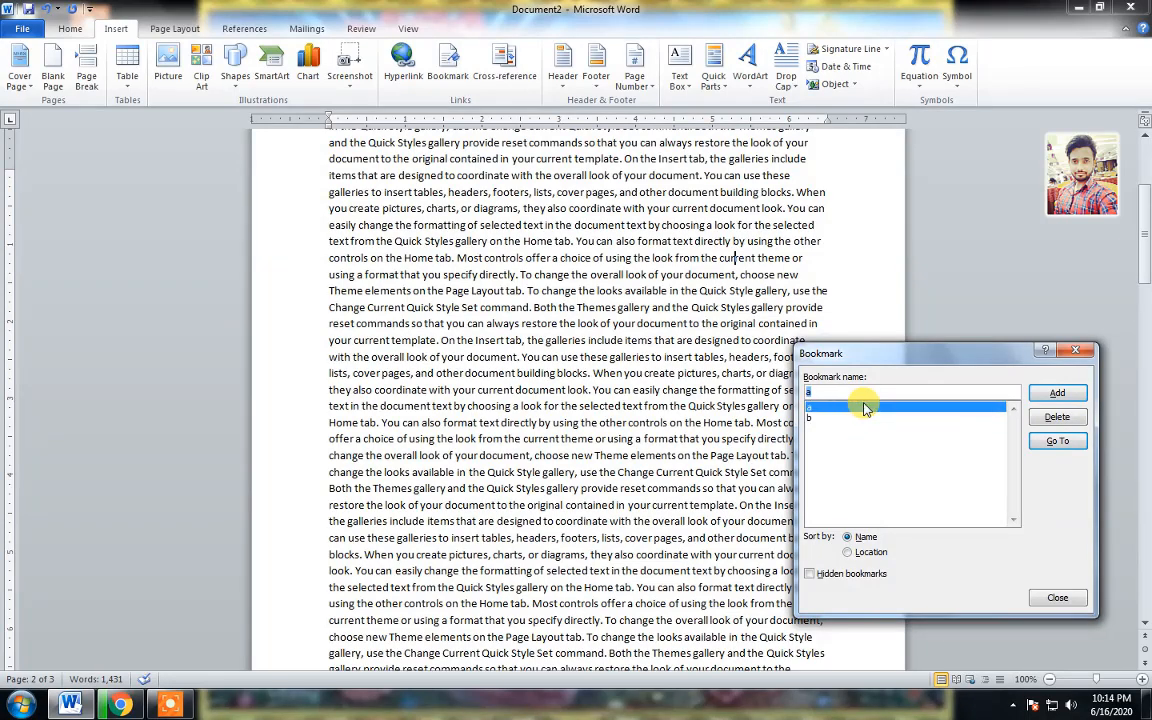
click(1057, 418)
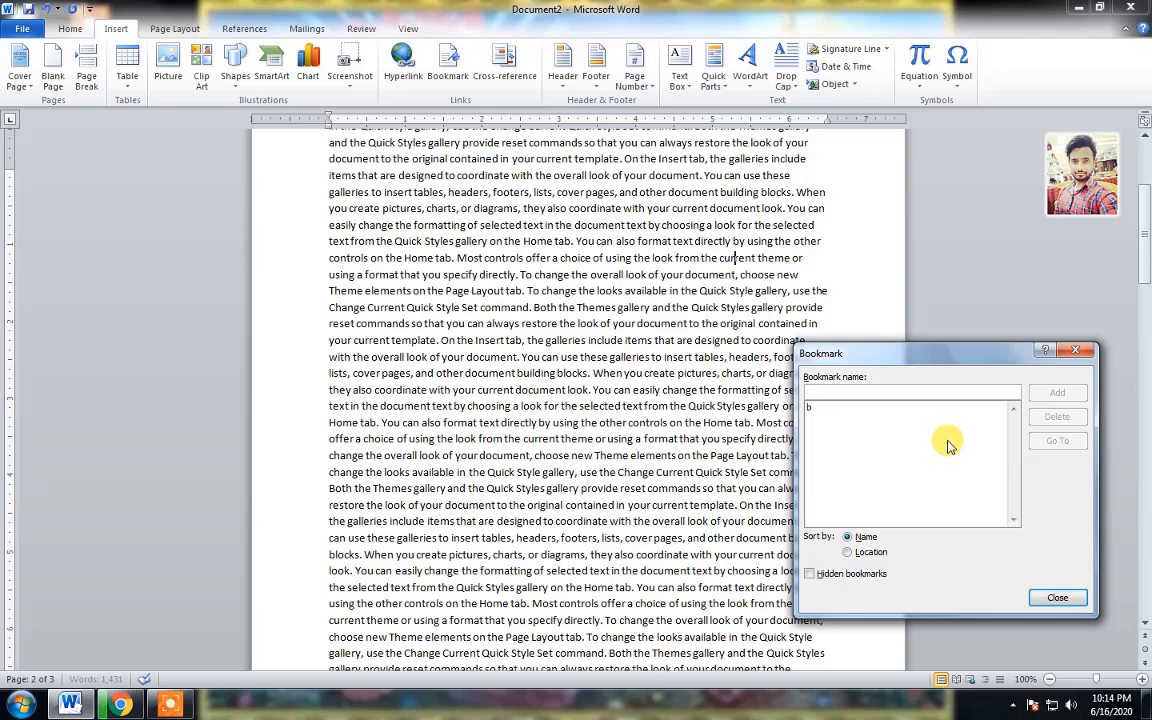
click(840, 407)
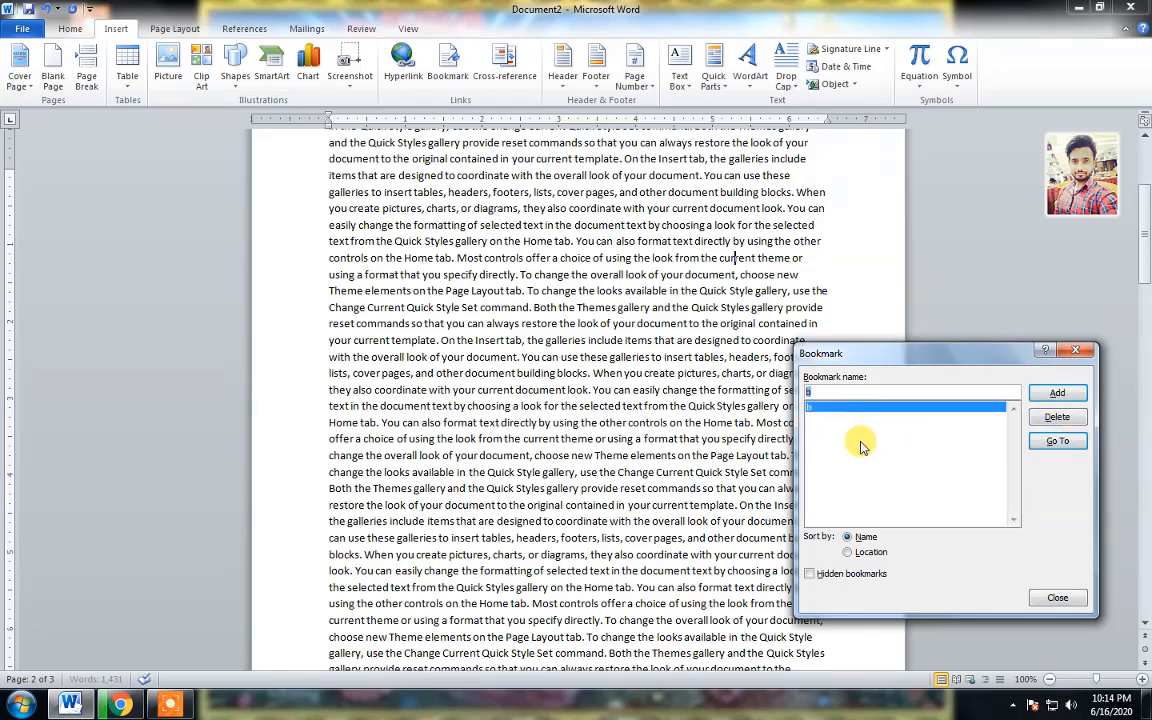
click(1058, 598)
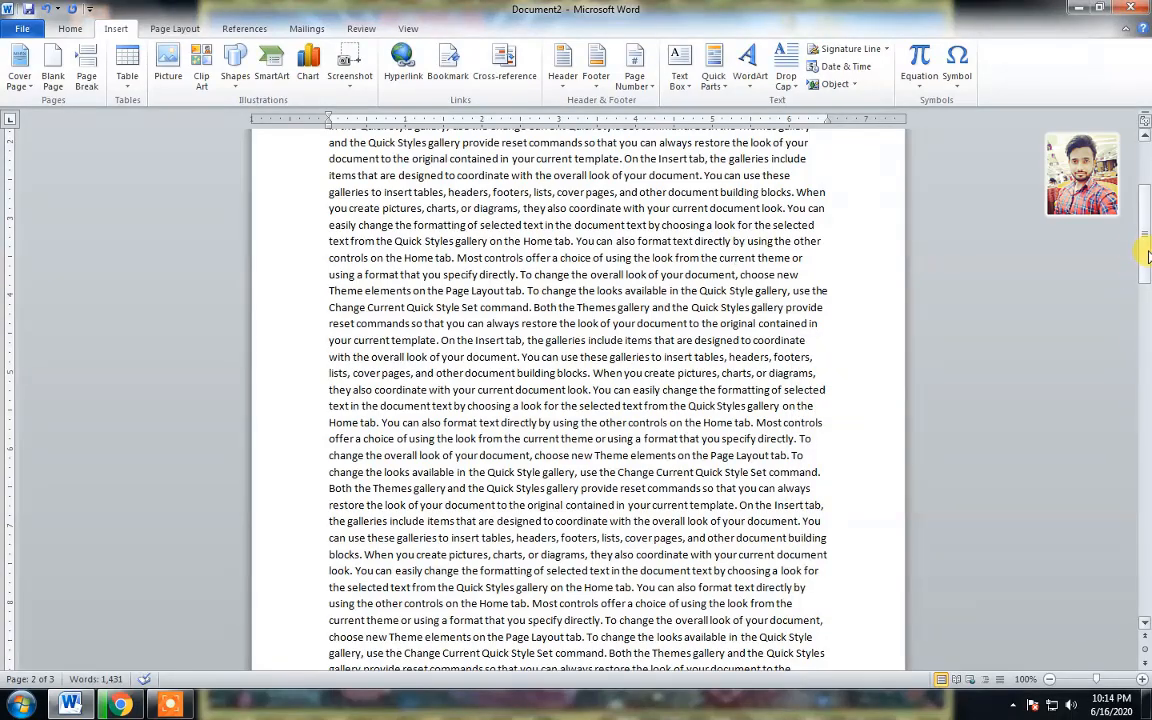
Step: Delete all the generated sample text so the document is blank
drag(1146, 252, 1148, 205)
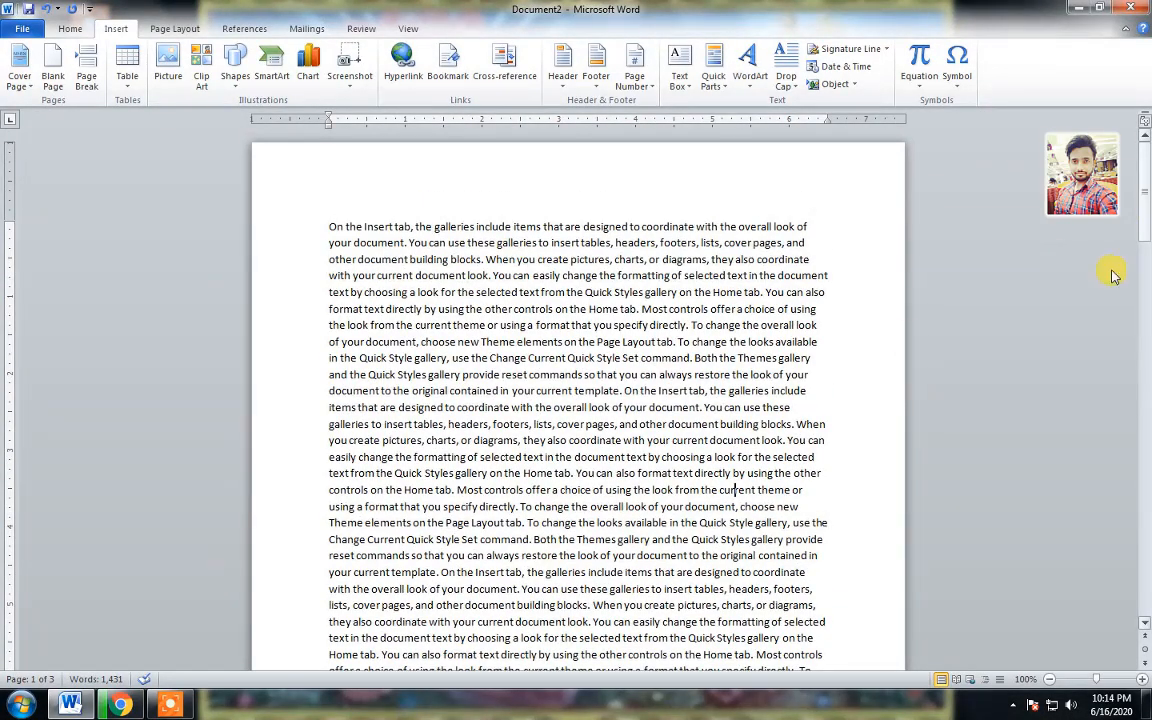
click(71, 30)
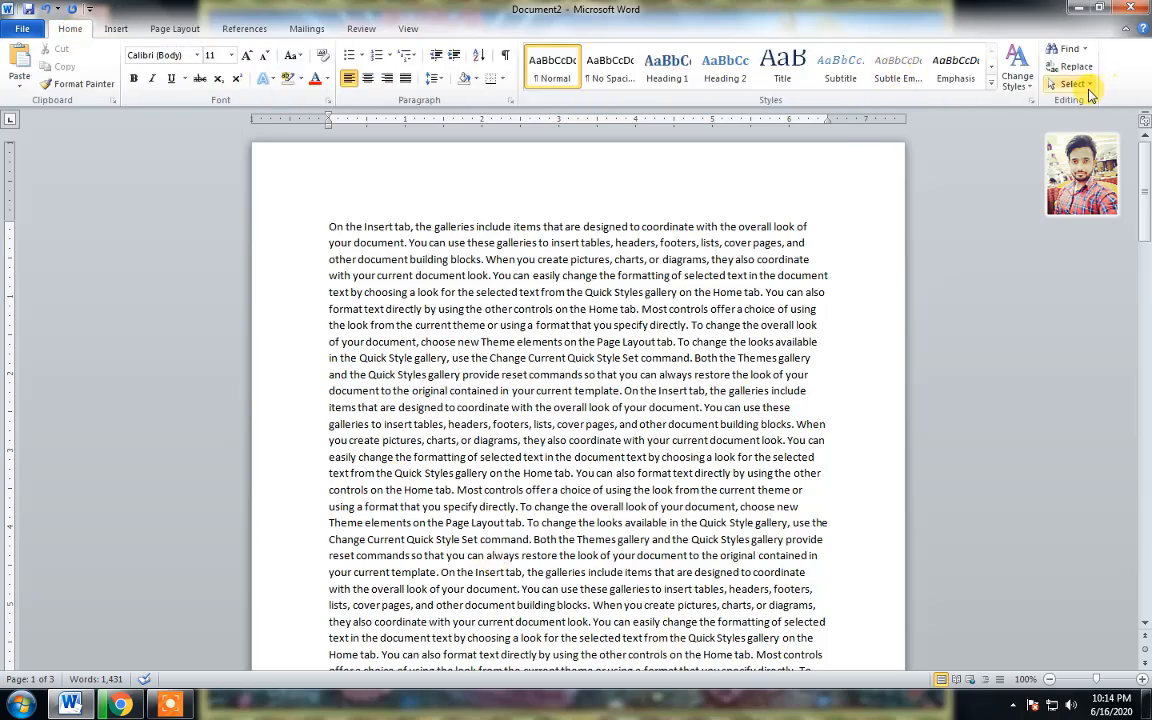
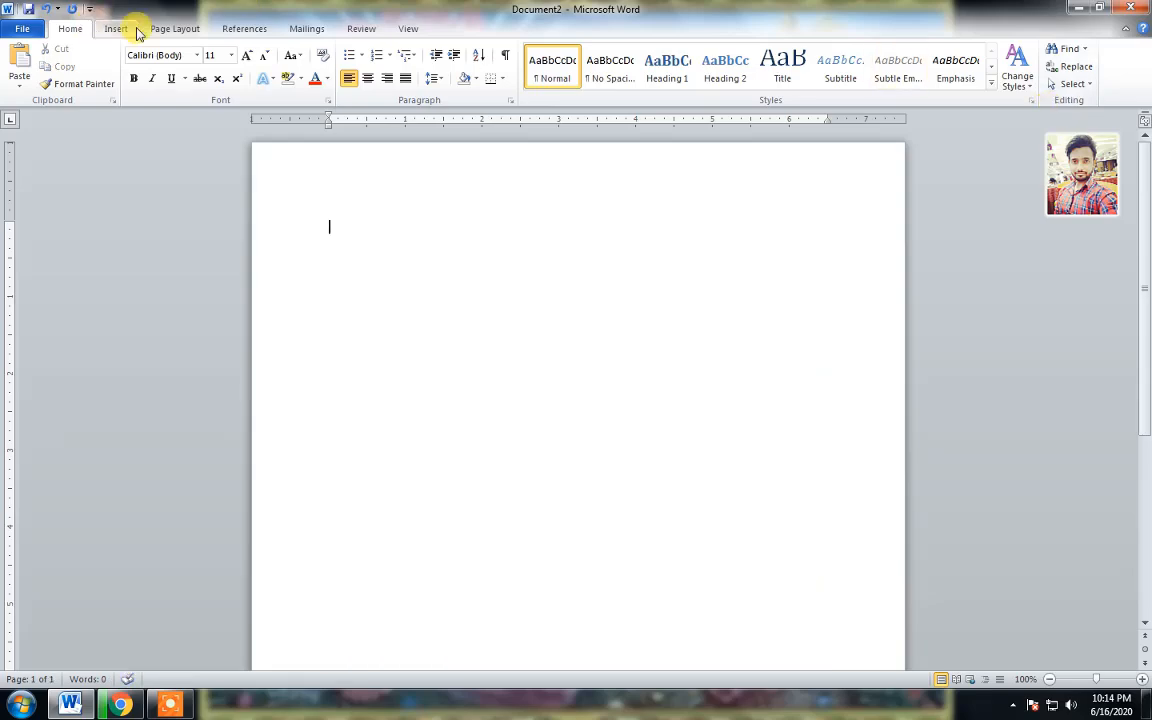
click(136, 31)
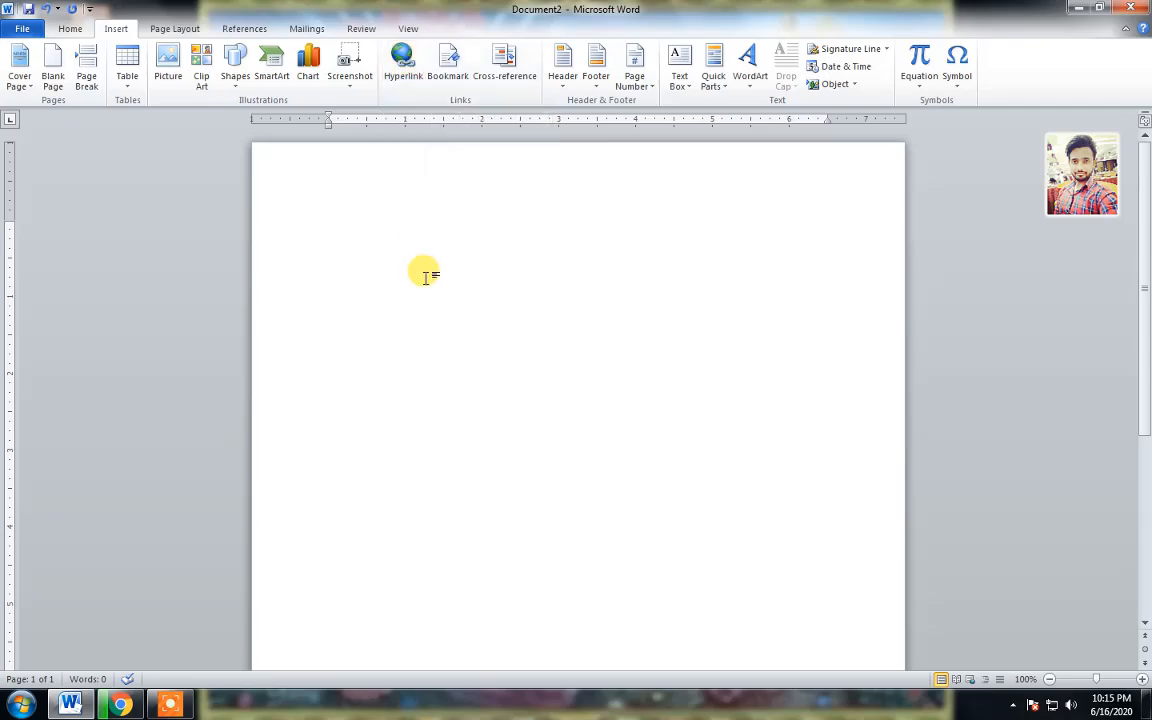
Step: Write the line "Click here to open it" at the start of the blank page
text(P)
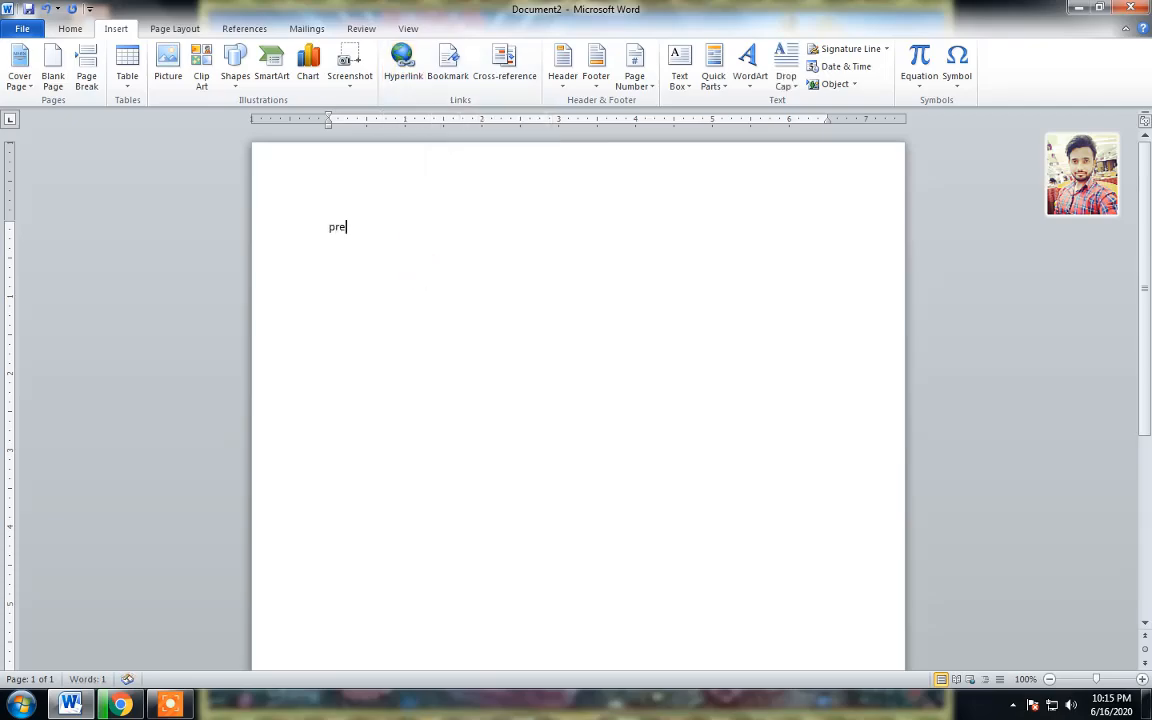
key(BackSpace)
text(click here to open it)
drag(356, 229, 378, 231)
click(373, 218)
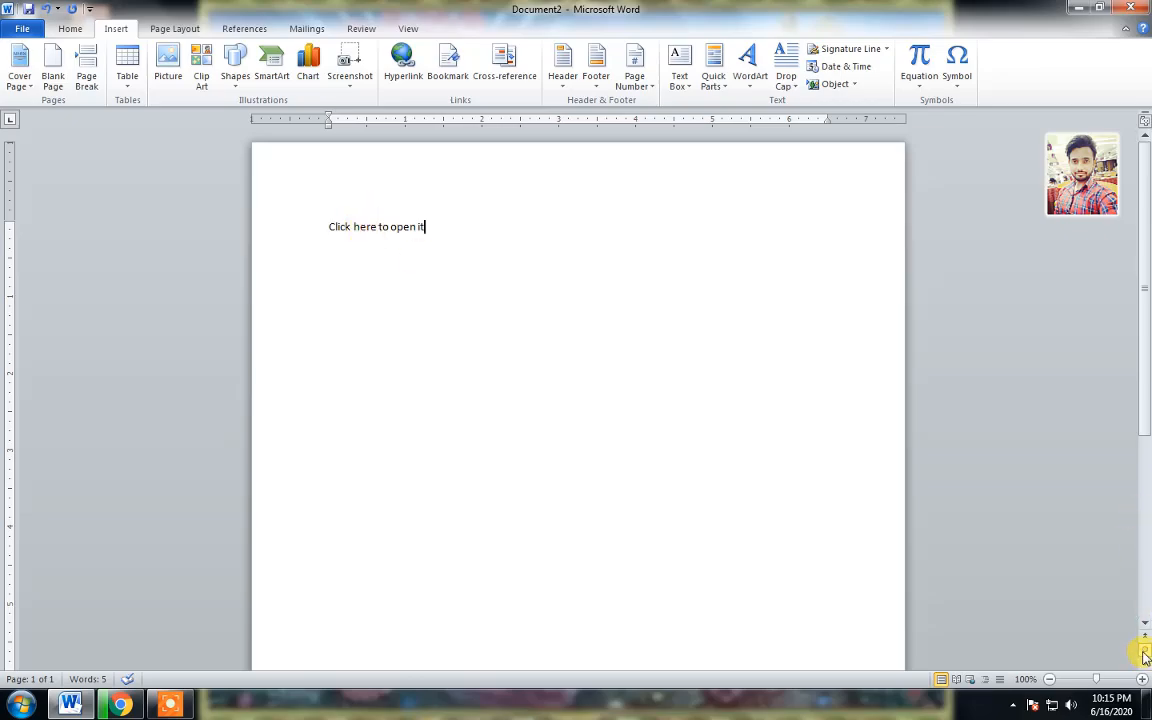
Step: Select the words "Click here" and open the Insert Hyperlink dialog for them, placed clear of the text
click(1143, 681)
click(1143, 681)
click(1143, 681)
click(1143, 681)
click(1143, 681)
click(1143, 681)
click(1143, 681)
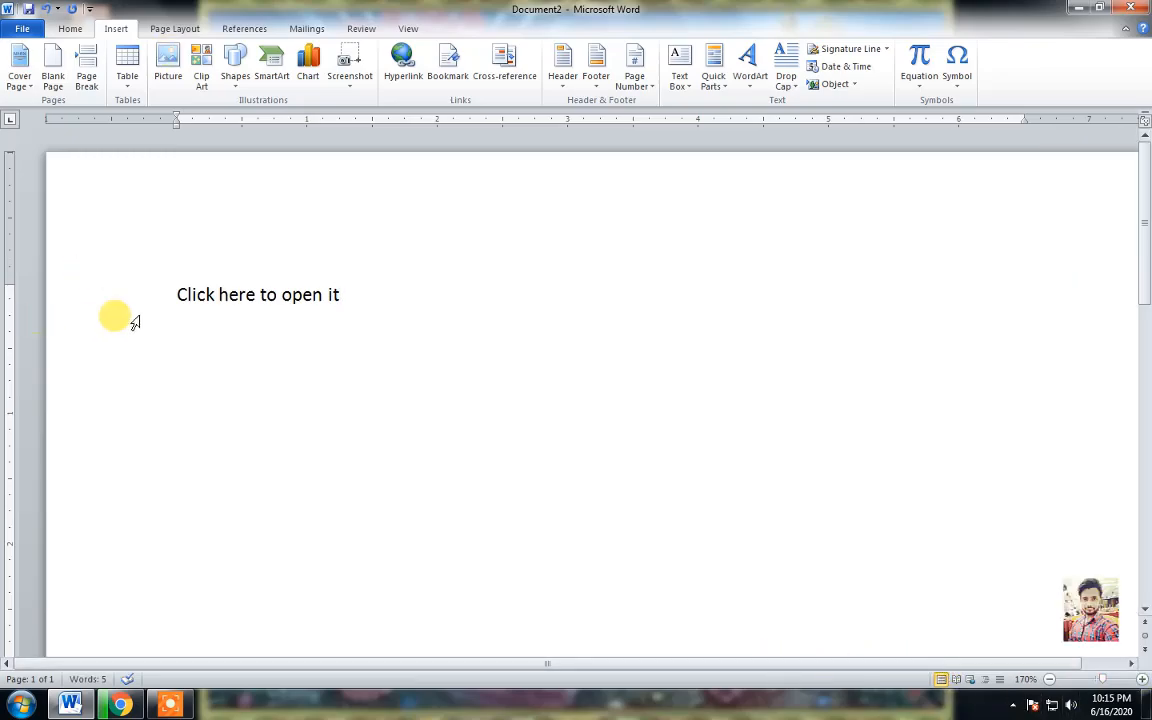
drag(172, 295, 270, 301)
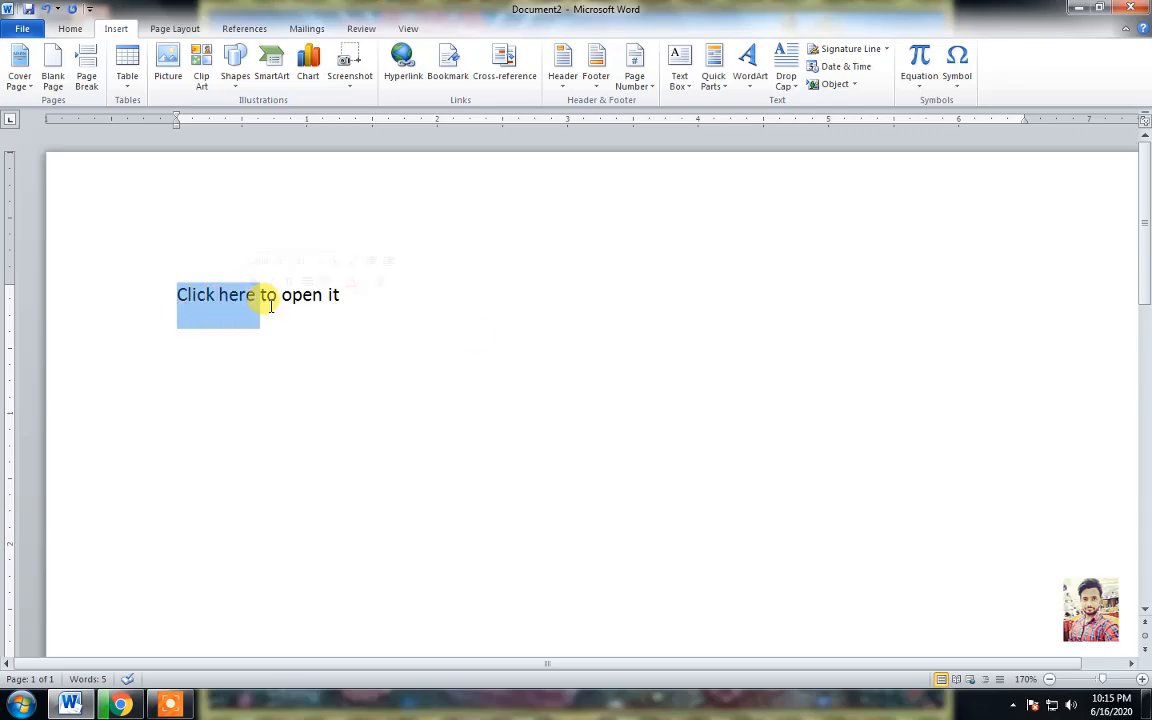
click(406, 76)
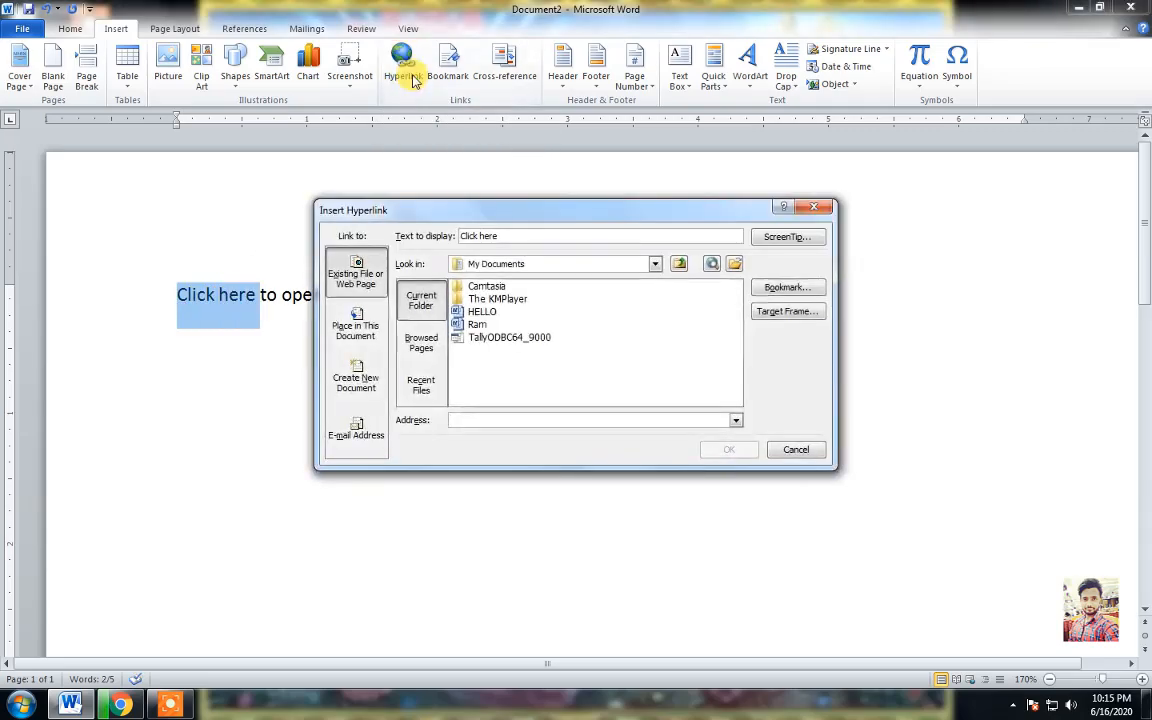
drag(598, 222, 771, 179)
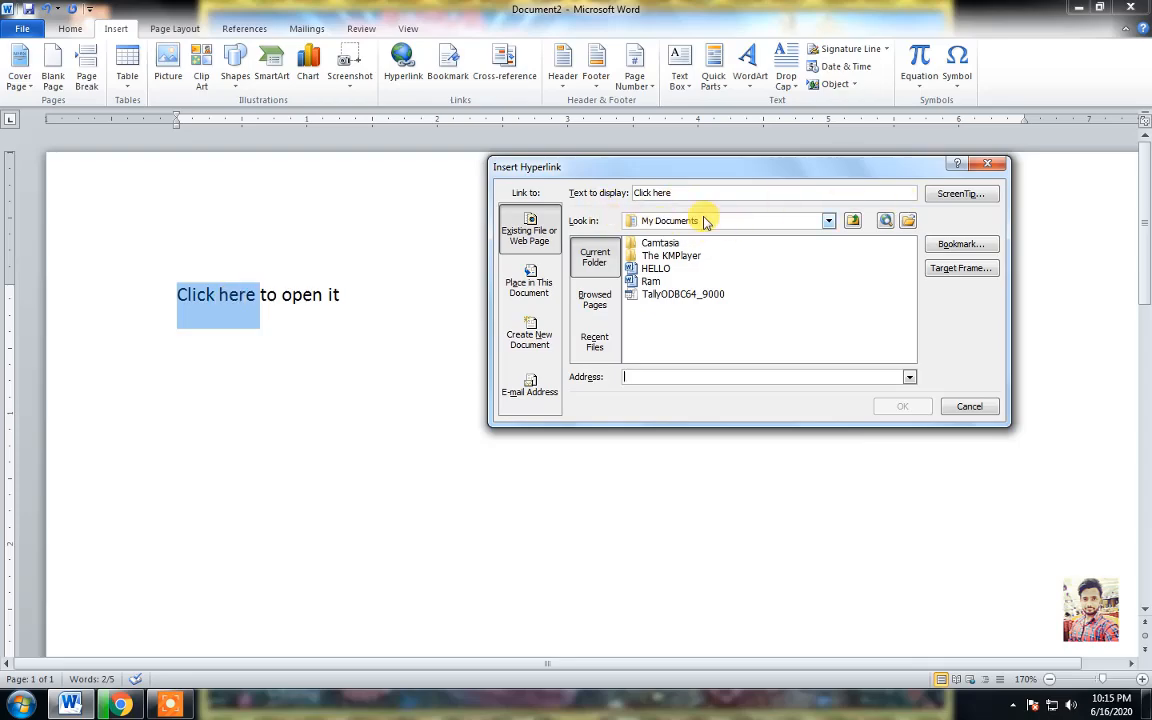
Step: Browse to the Desktop folder for the link target and choose the Dictionary shortcut
click(830, 221)
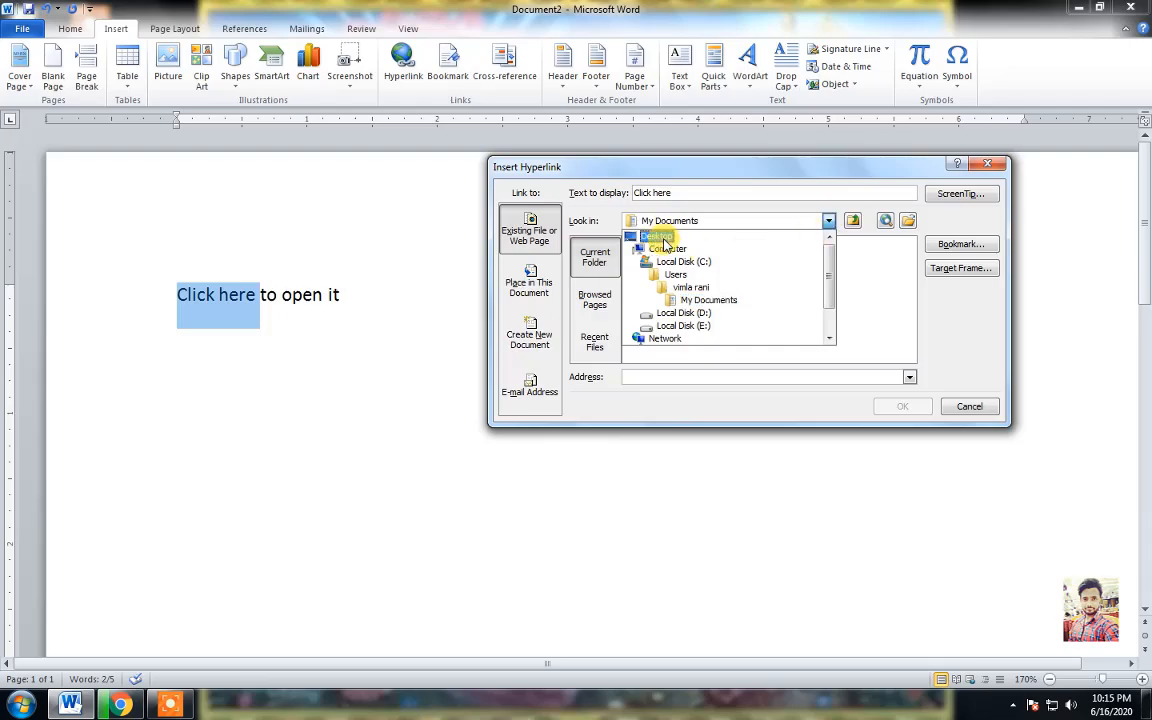
click(662, 237)
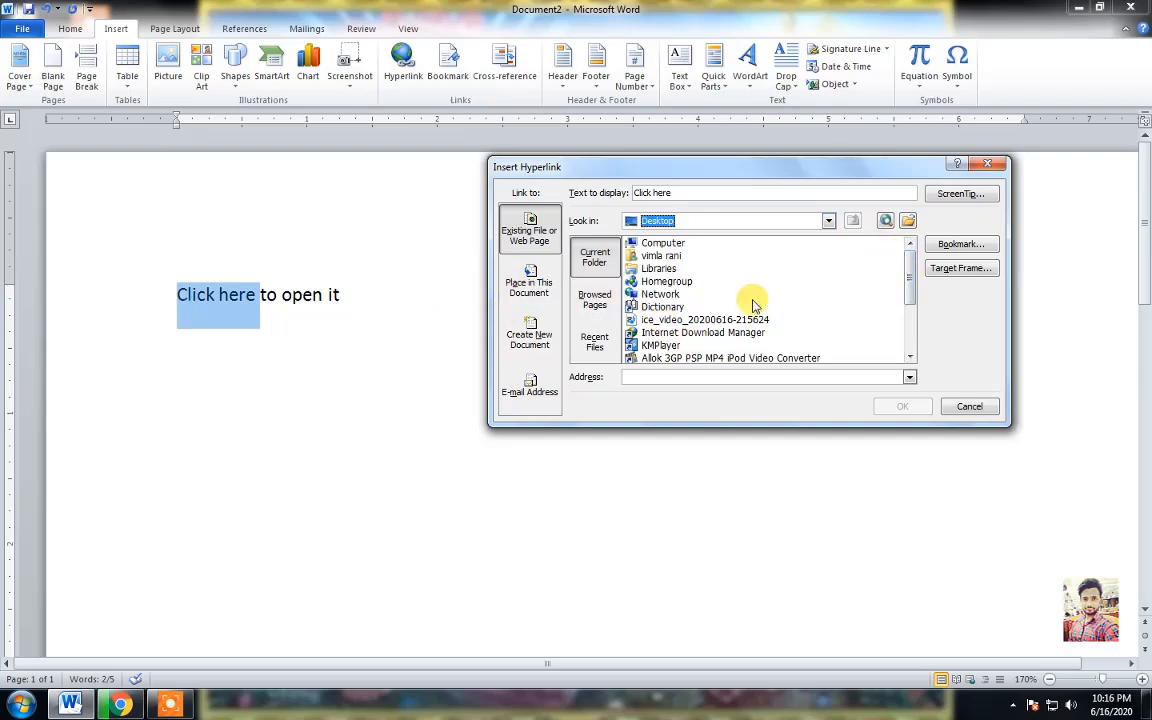
drag(916, 277, 912, 316)
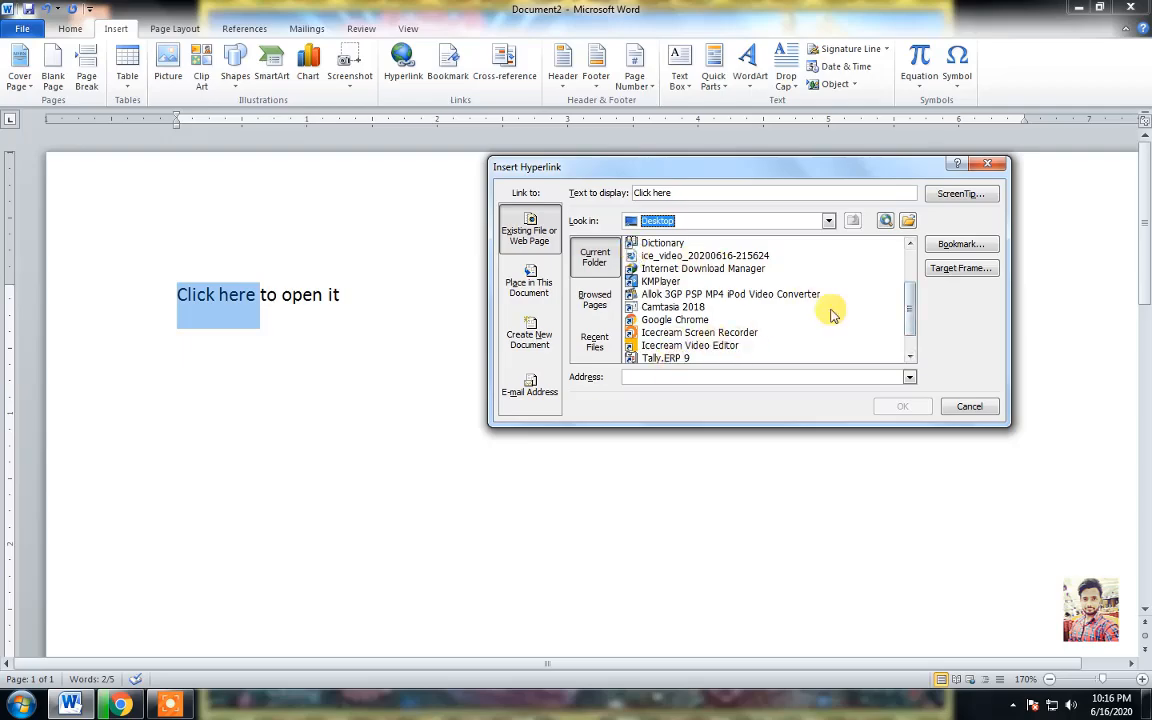
drag(910, 301, 859, 273)
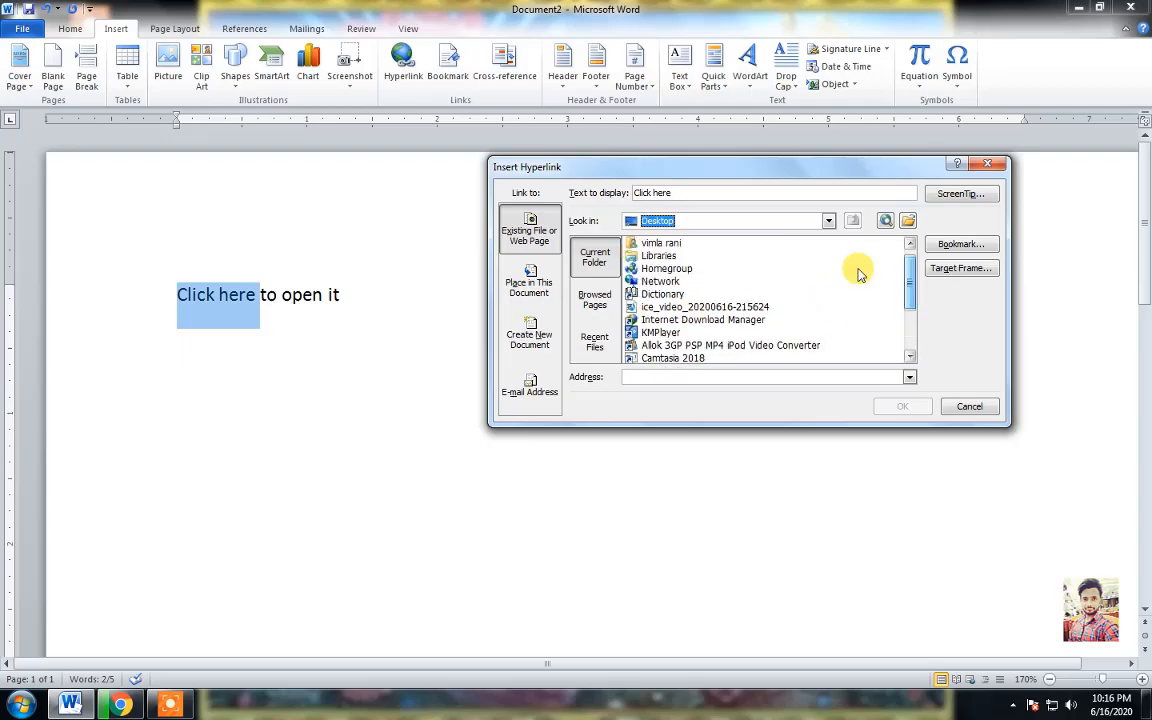
click(676, 295)
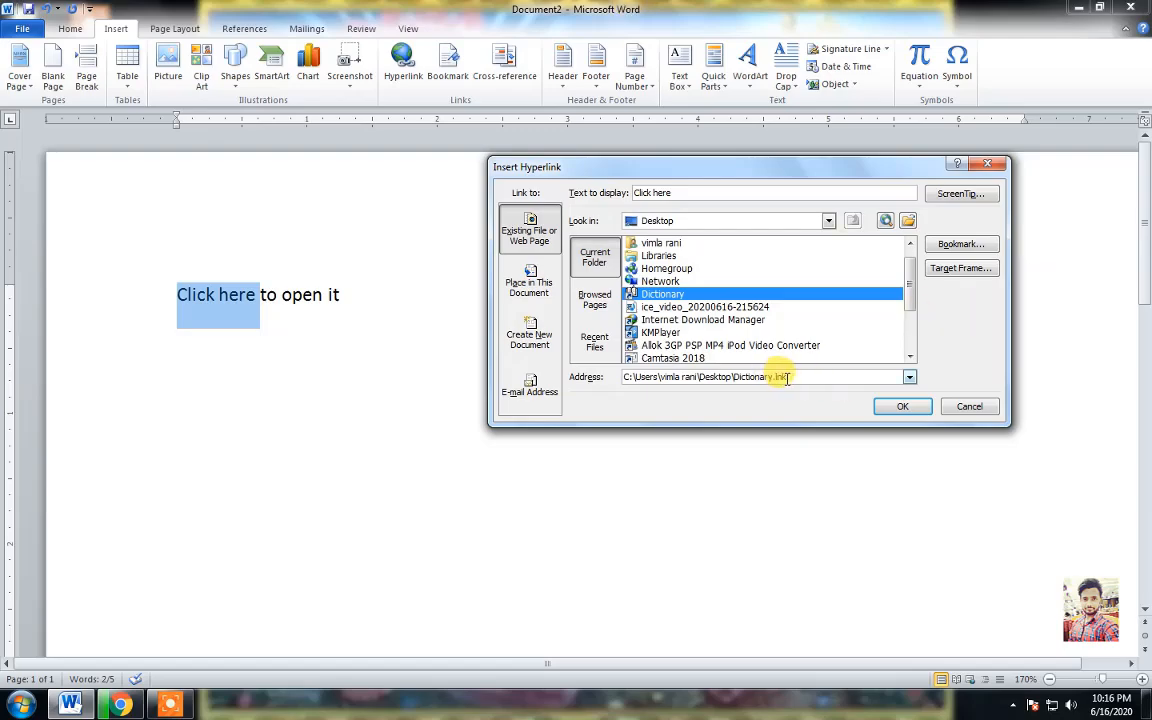
Step: Try other Desktop items as the link target, including Homegroup, KMPlayer, Libraries and Internet Download Manager
click(665, 270)
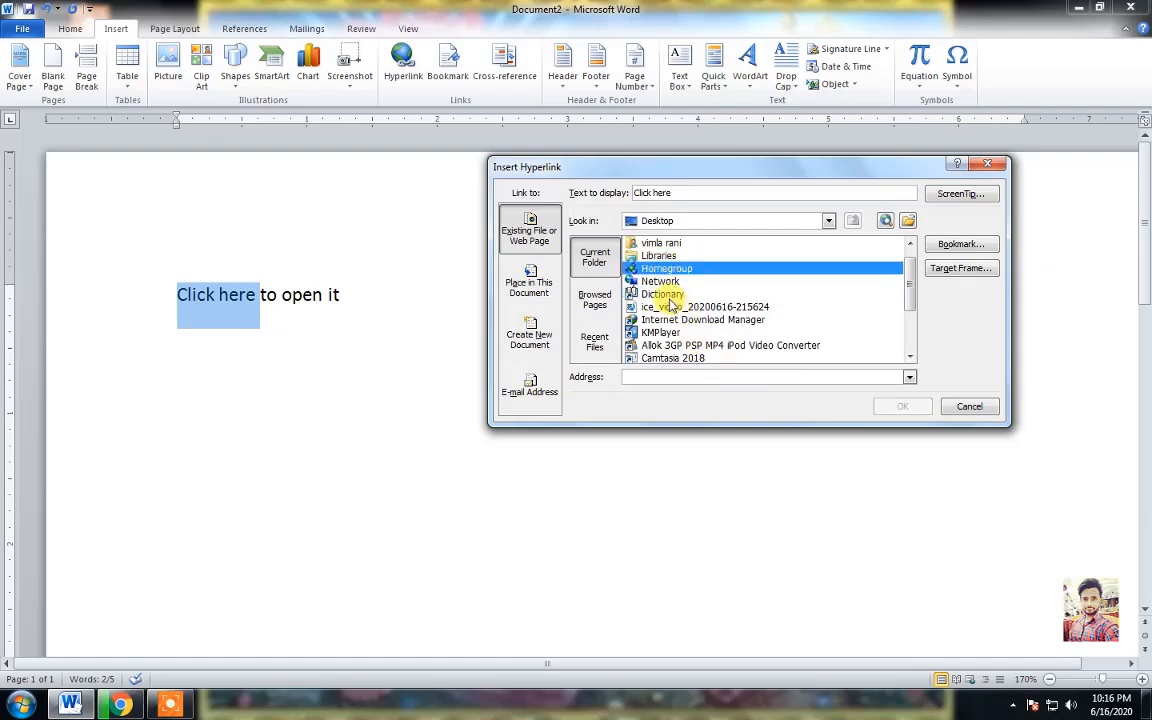
click(665, 294)
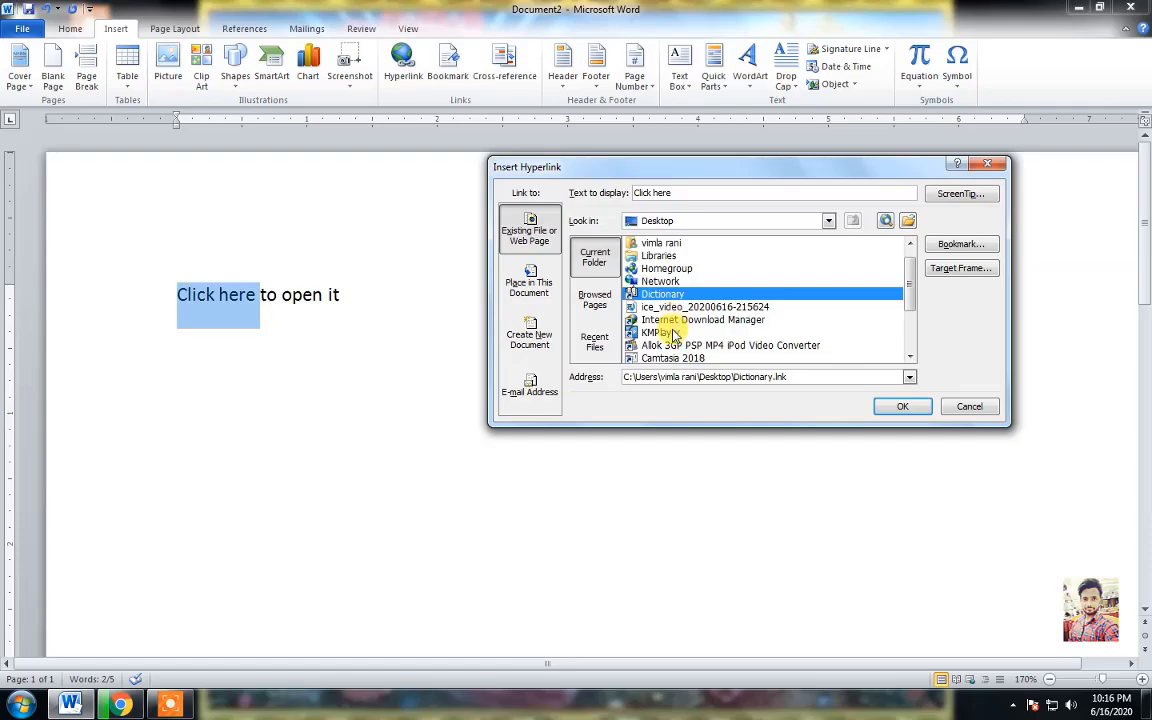
click(672, 332)
click(659, 257)
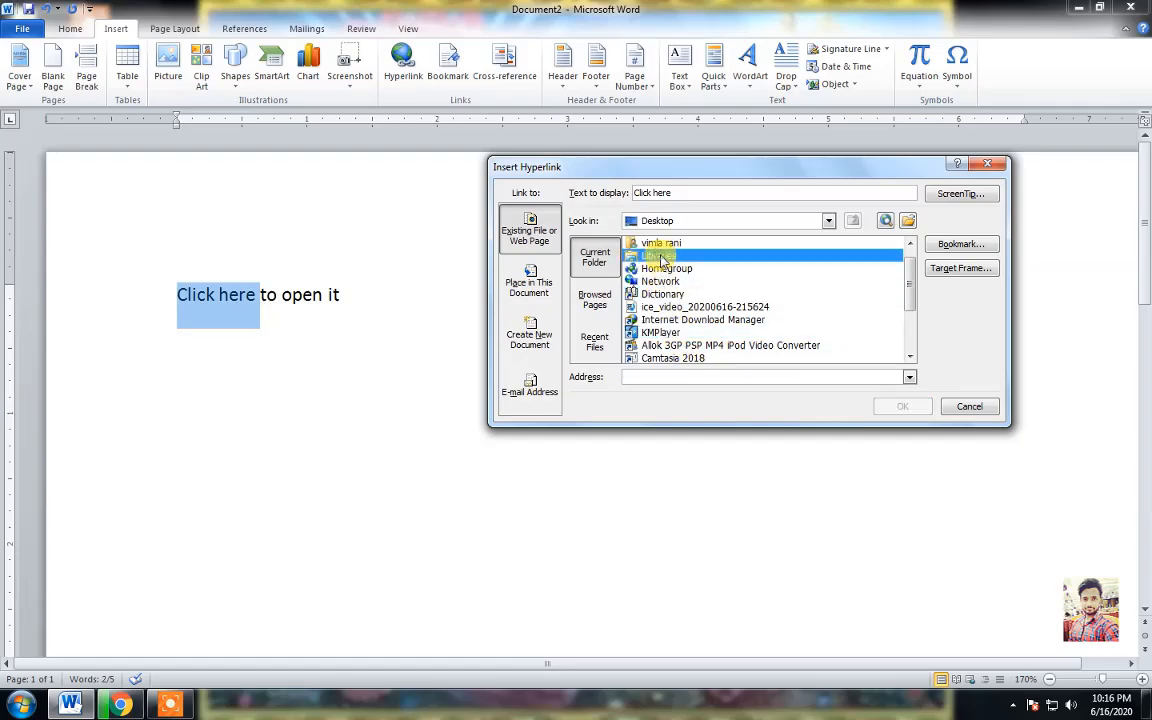
click(660, 243)
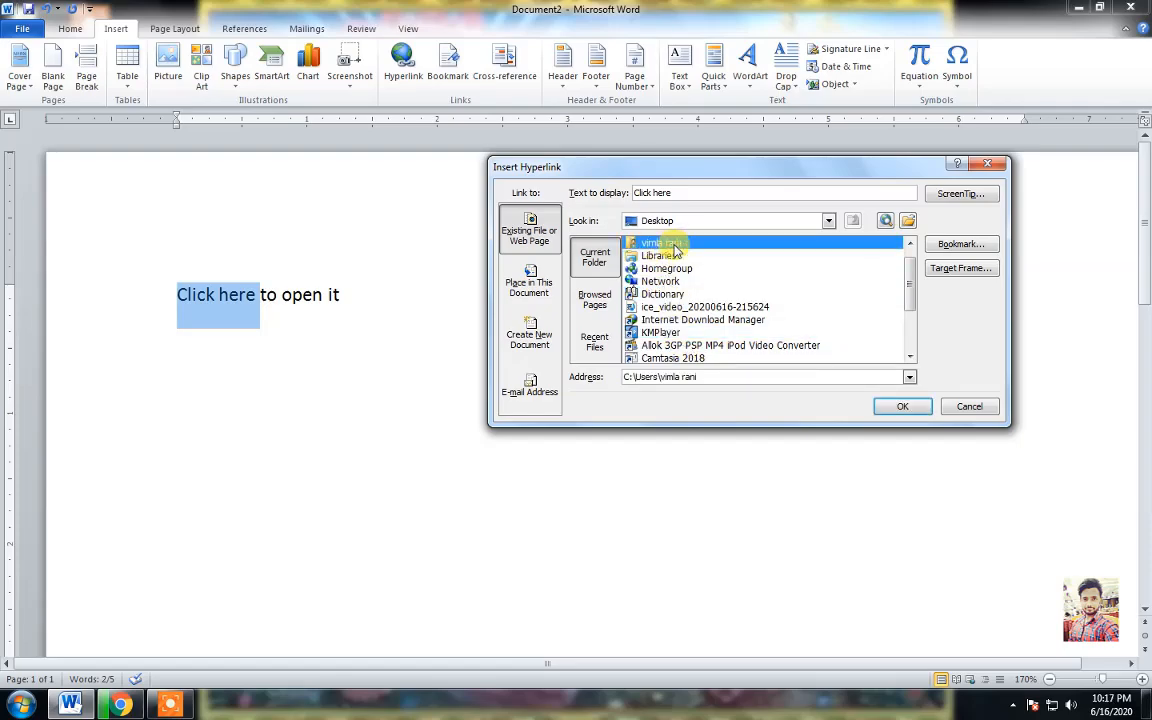
click(668, 320)
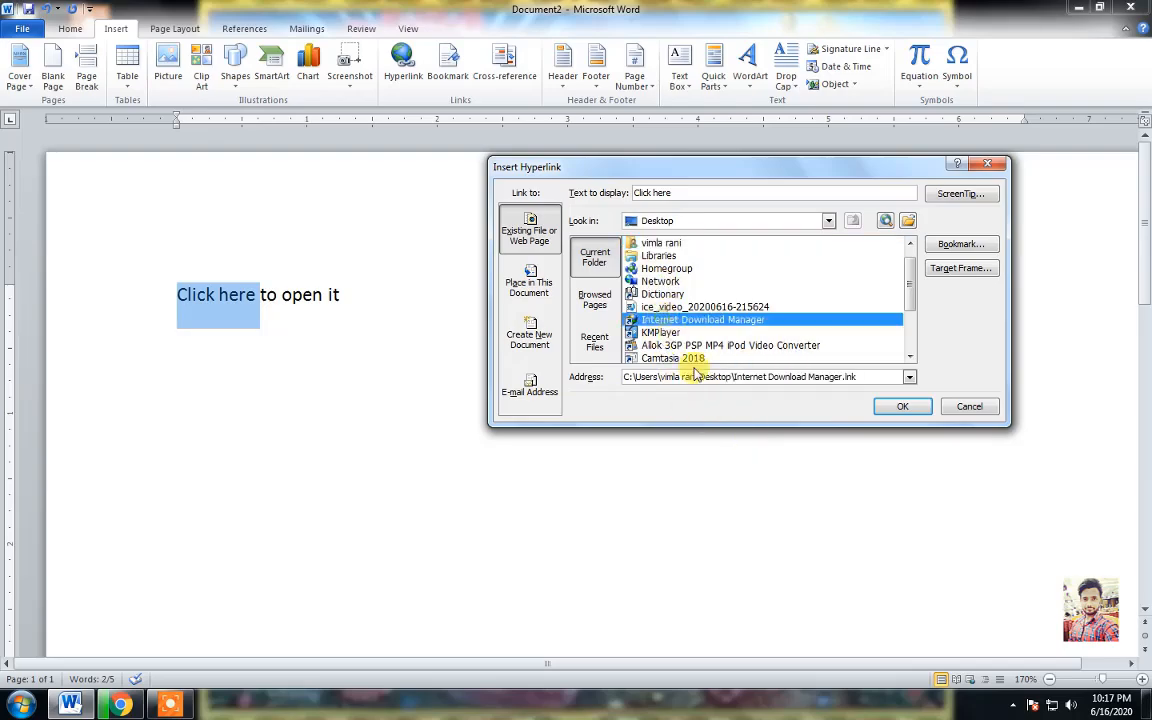
Step: Set the Dictionary shortcut as the link target and create the hyperlink on "Click here"
click(662, 294)
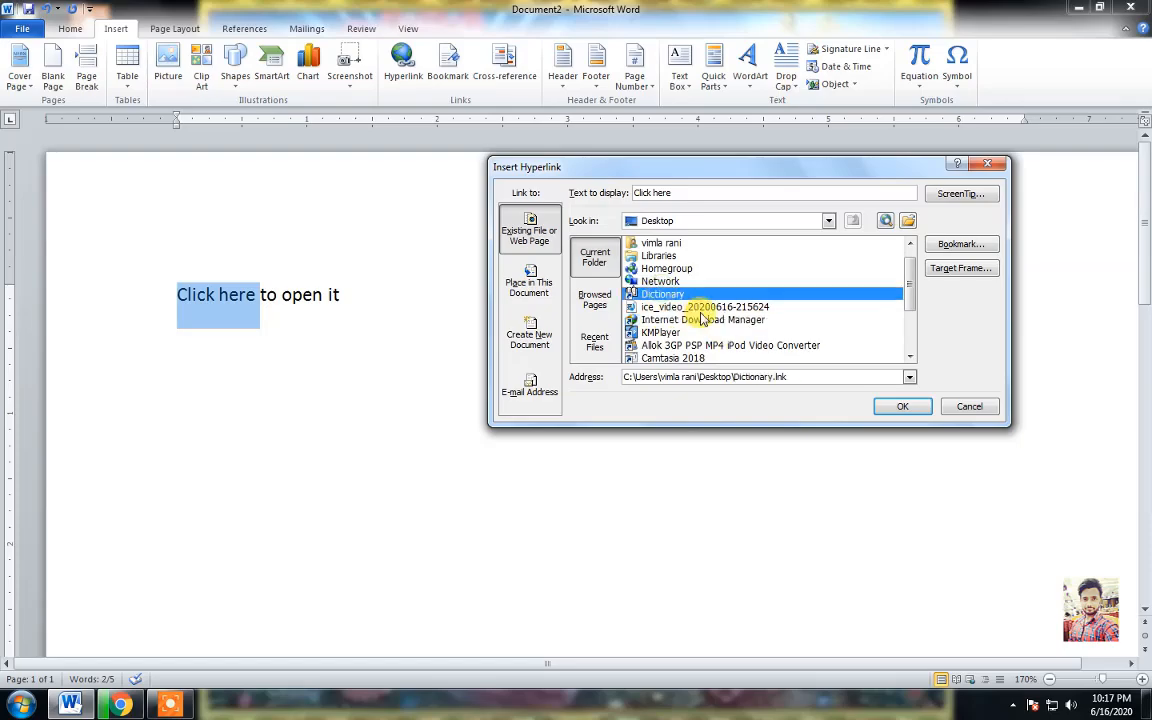
click(900, 407)
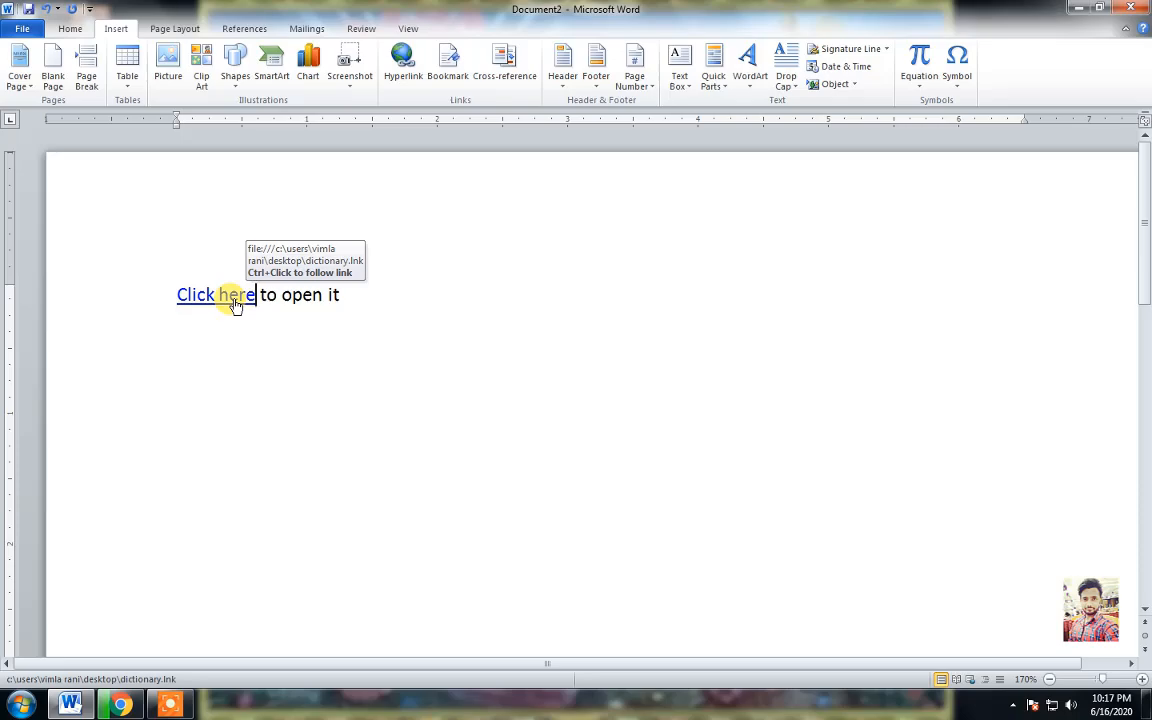
Step: Follow the "Click here" link, accept both security warnings, and move the dictionary window clear of the text
ctrl+click(235, 305)
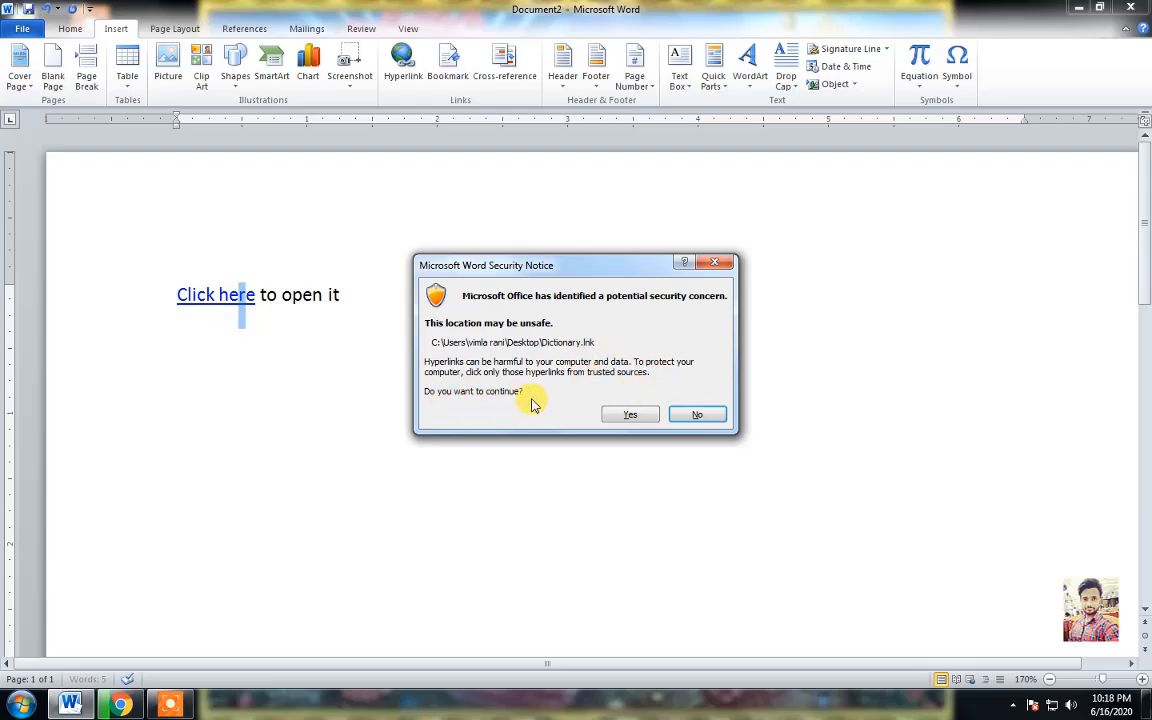
click(630, 415)
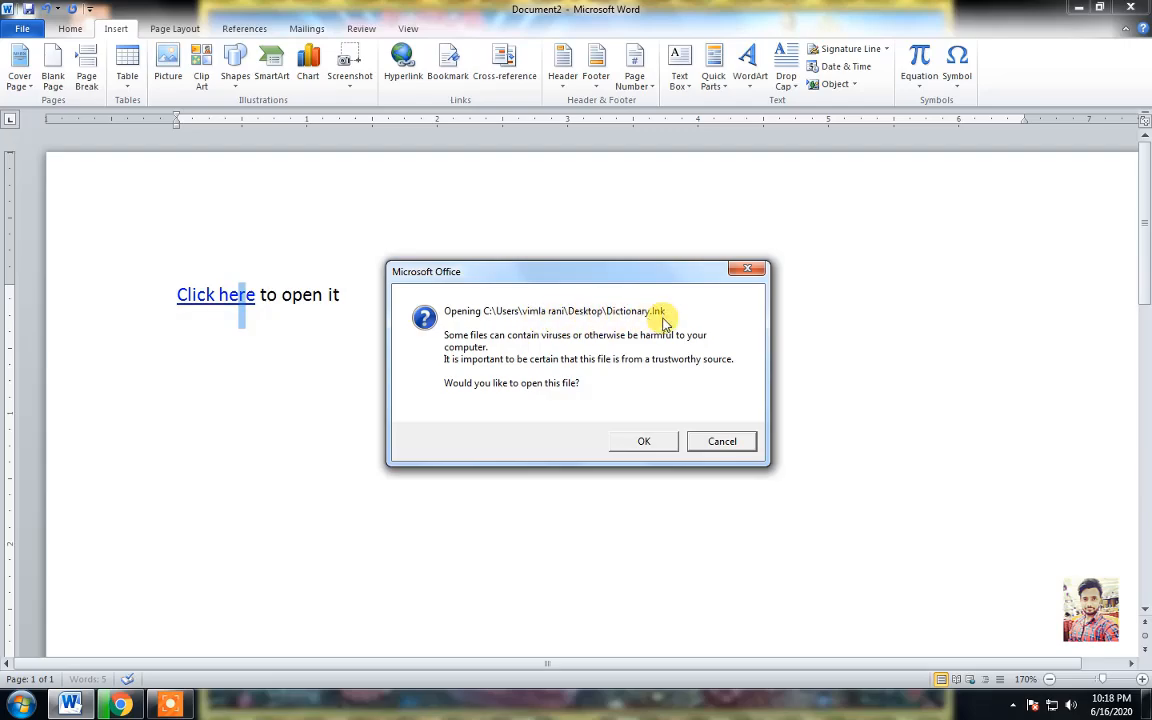
click(645, 442)
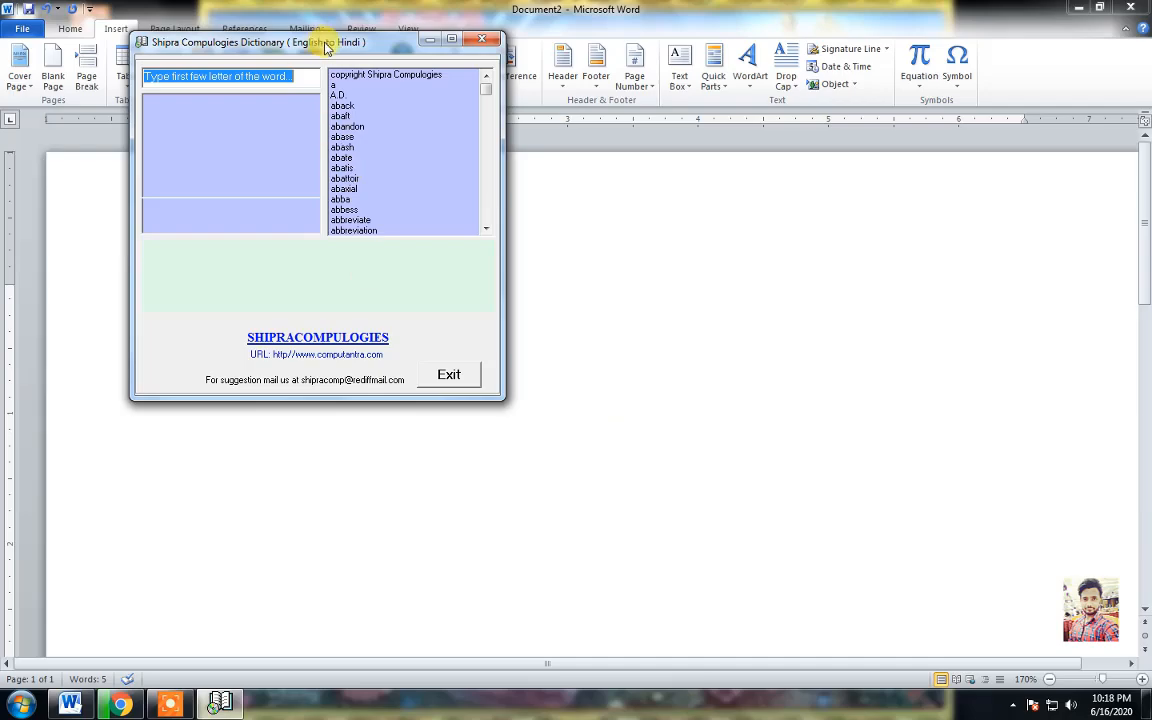
drag(310, 40, 667, 153)
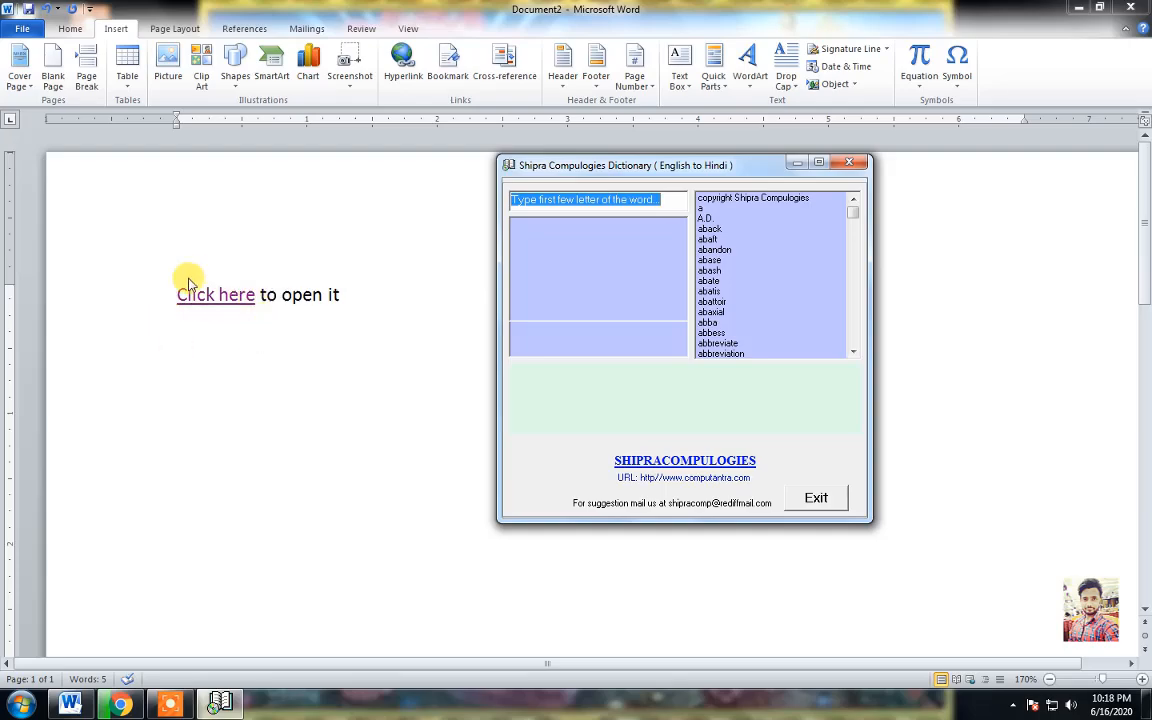
Step: Look up the words abandon, abash, abattoir, abbess and cinereous in the dictionary, and exit it
click(730, 250)
click(733, 270)
click(735, 301)
click(735, 333)
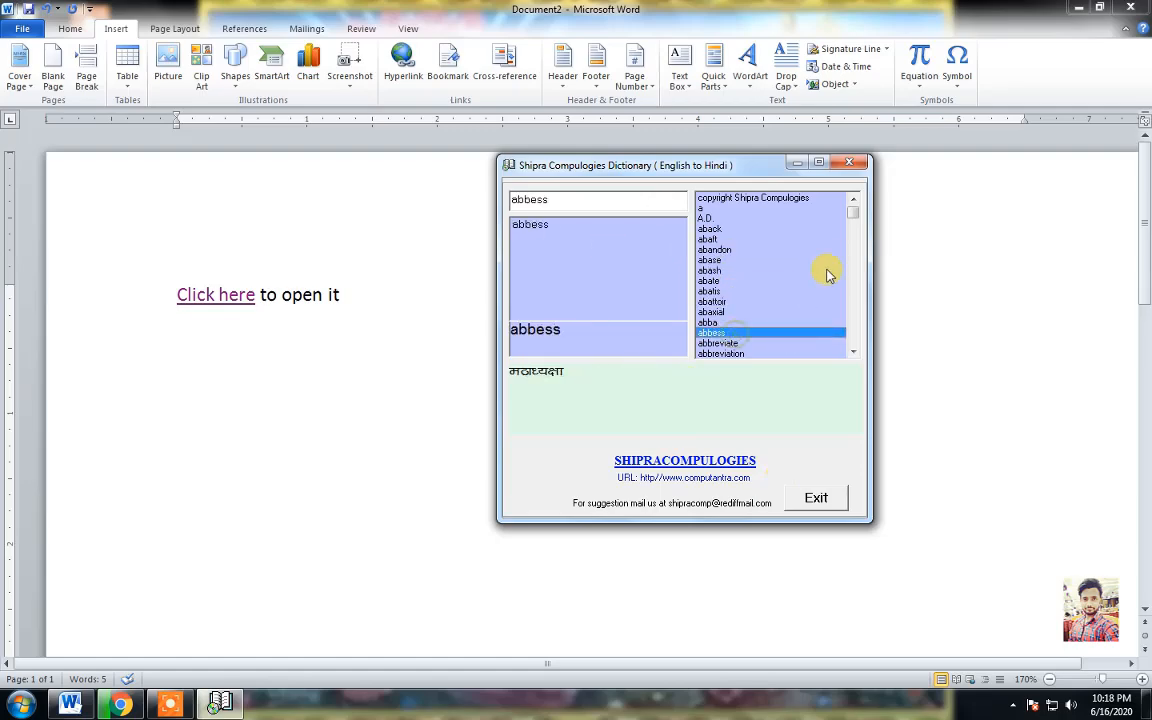
drag(854, 219, 854, 229)
click(750, 292)
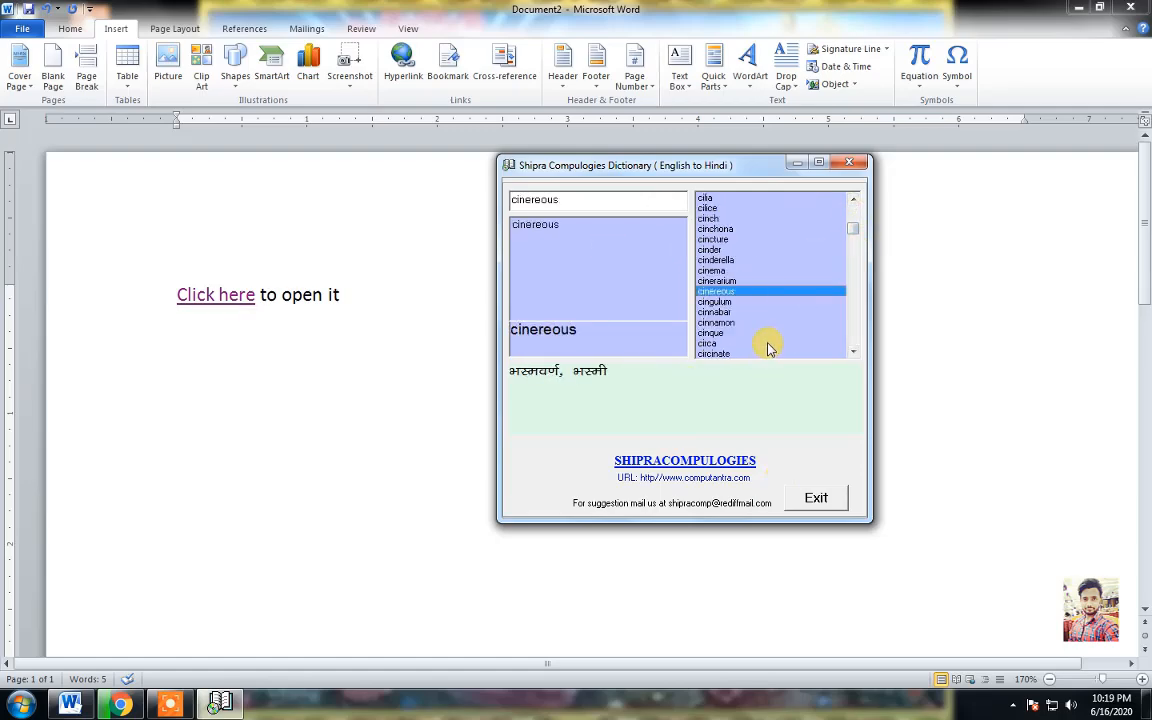
click(814, 497)
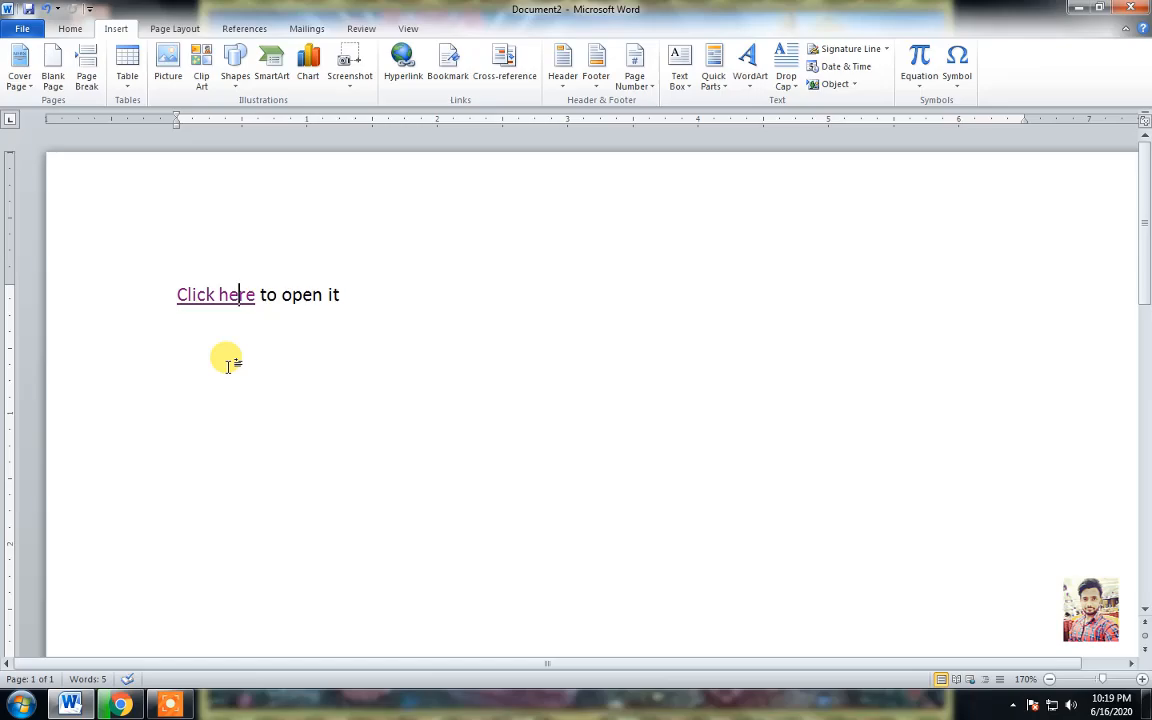
Step: Test the "Click here" link once more, allowing the file to open, and exit the dictionary
ctrl+click(192, 296)
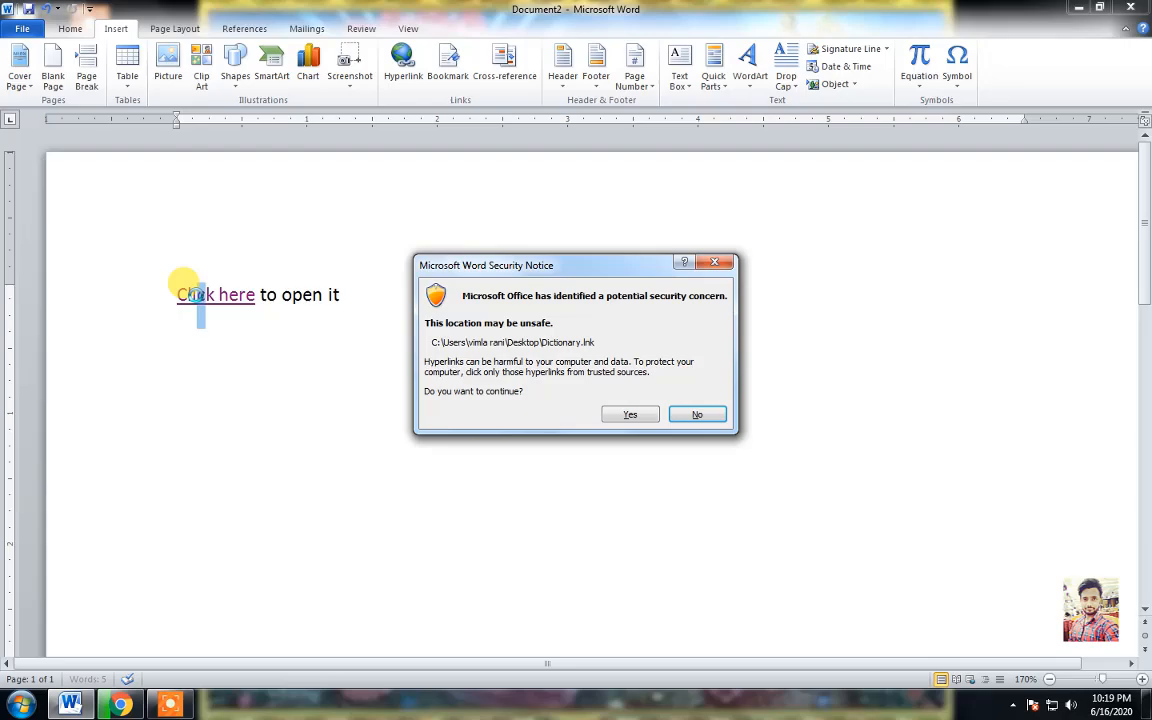
click(624, 412)
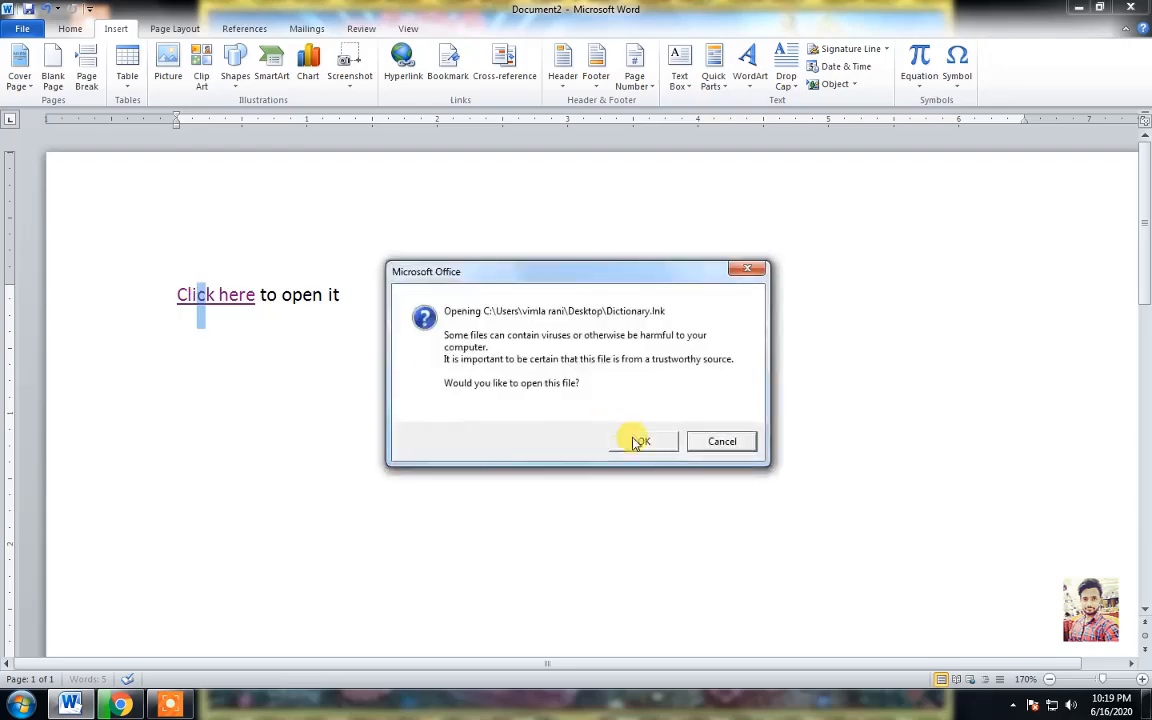
click(636, 442)
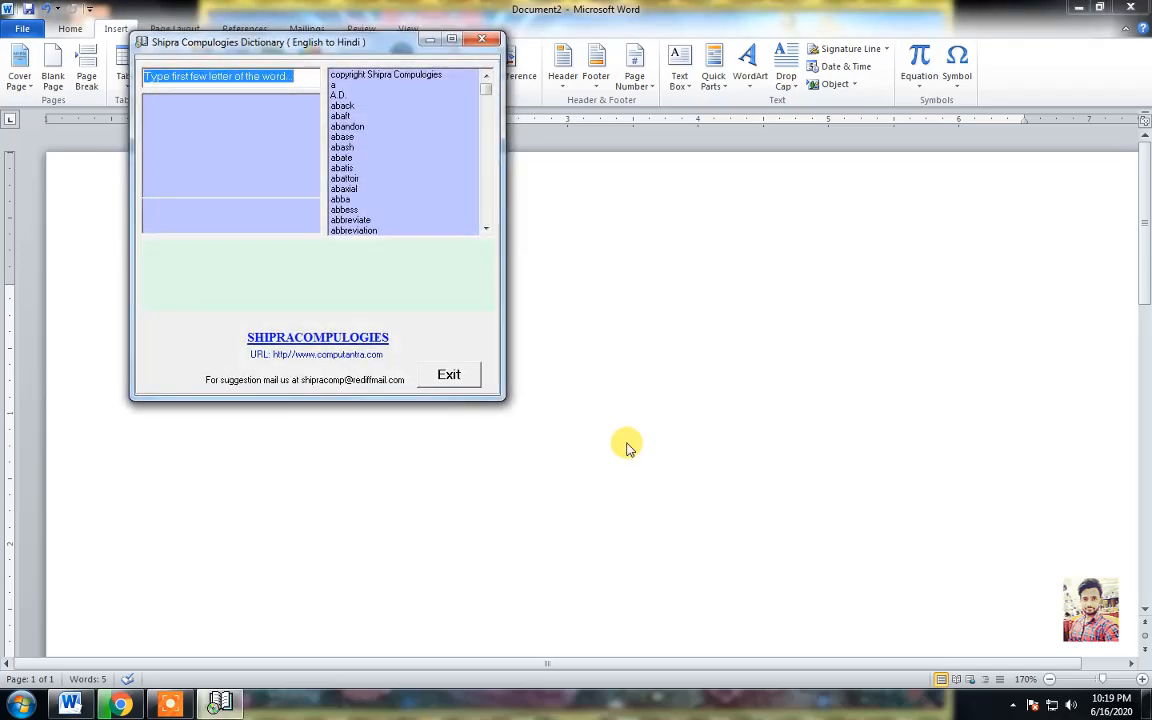
click(470, 388)
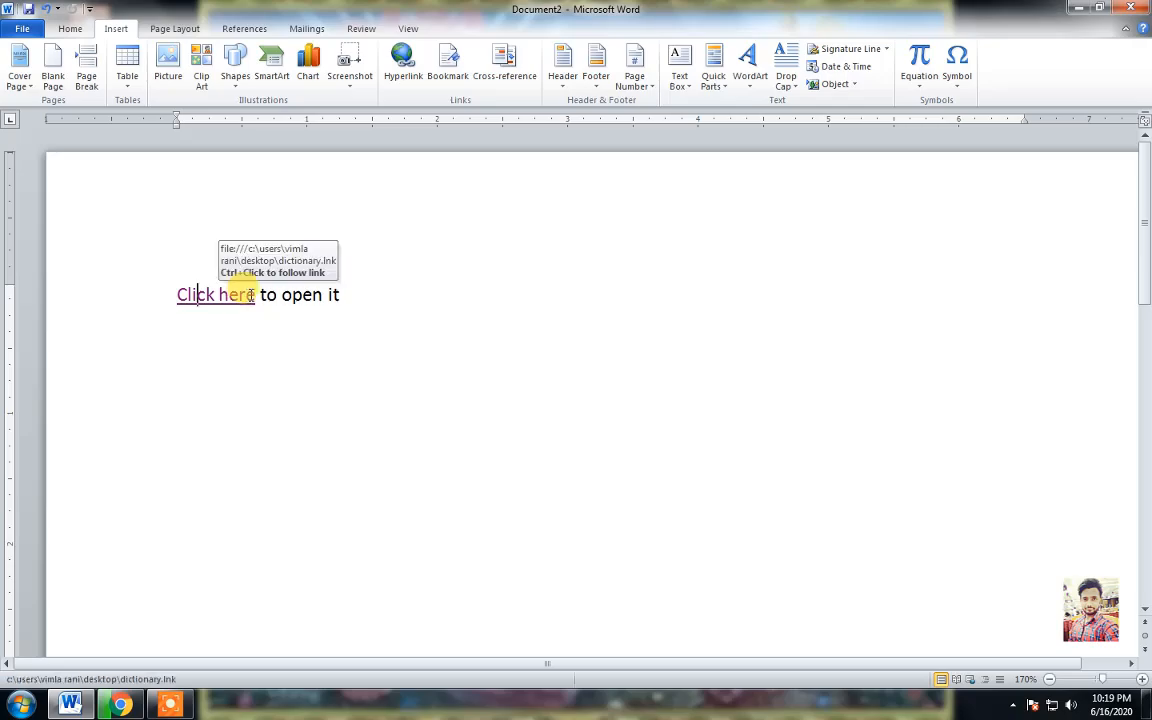
Step: Remove the hyperlink from the words "Click here" and deselect the text
drag(254, 294, 147, 296)
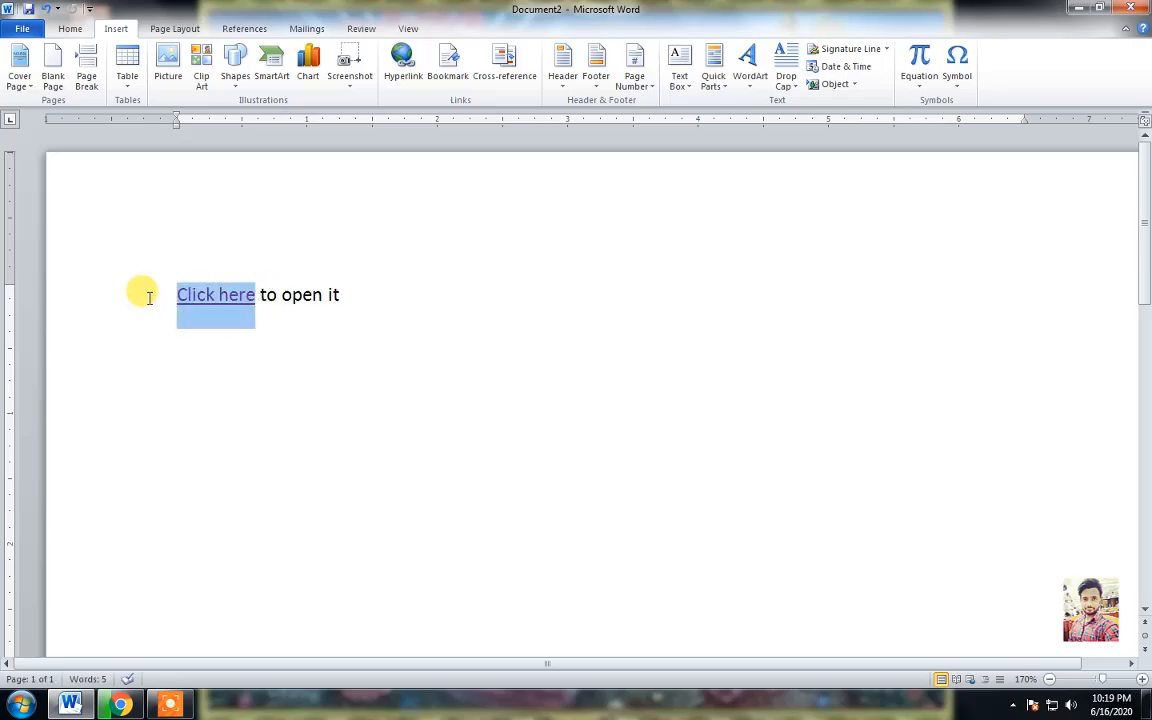
click(402, 76)
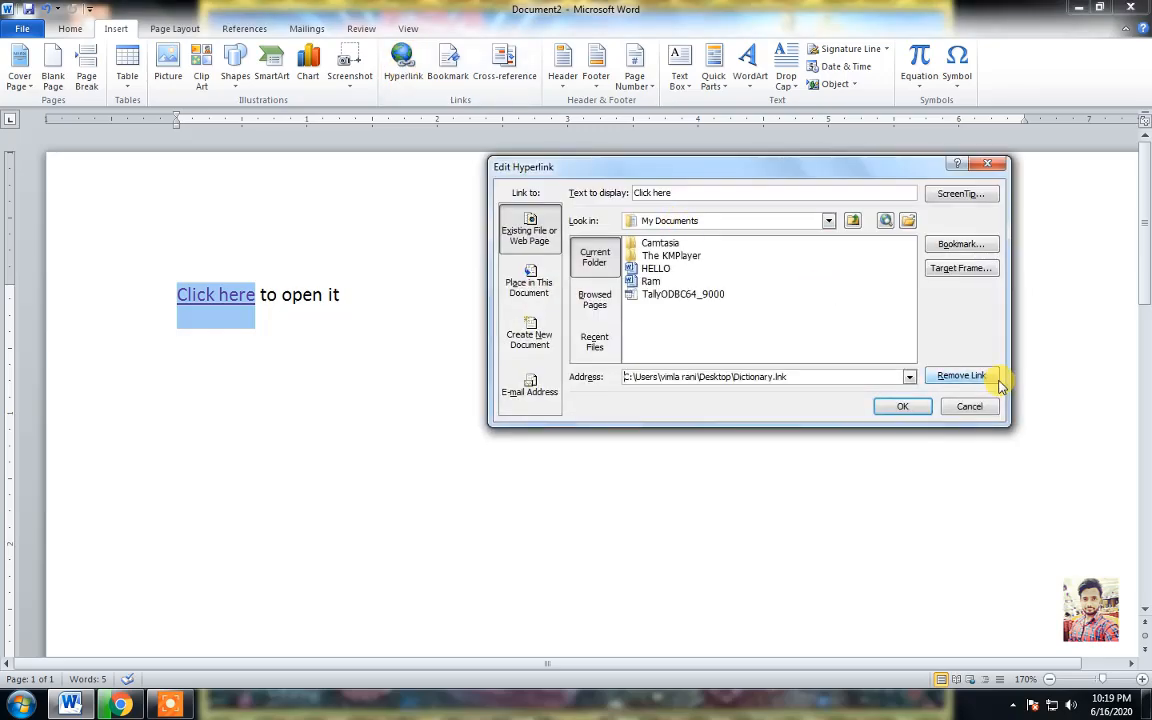
click(960, 376)
click(591, 344)
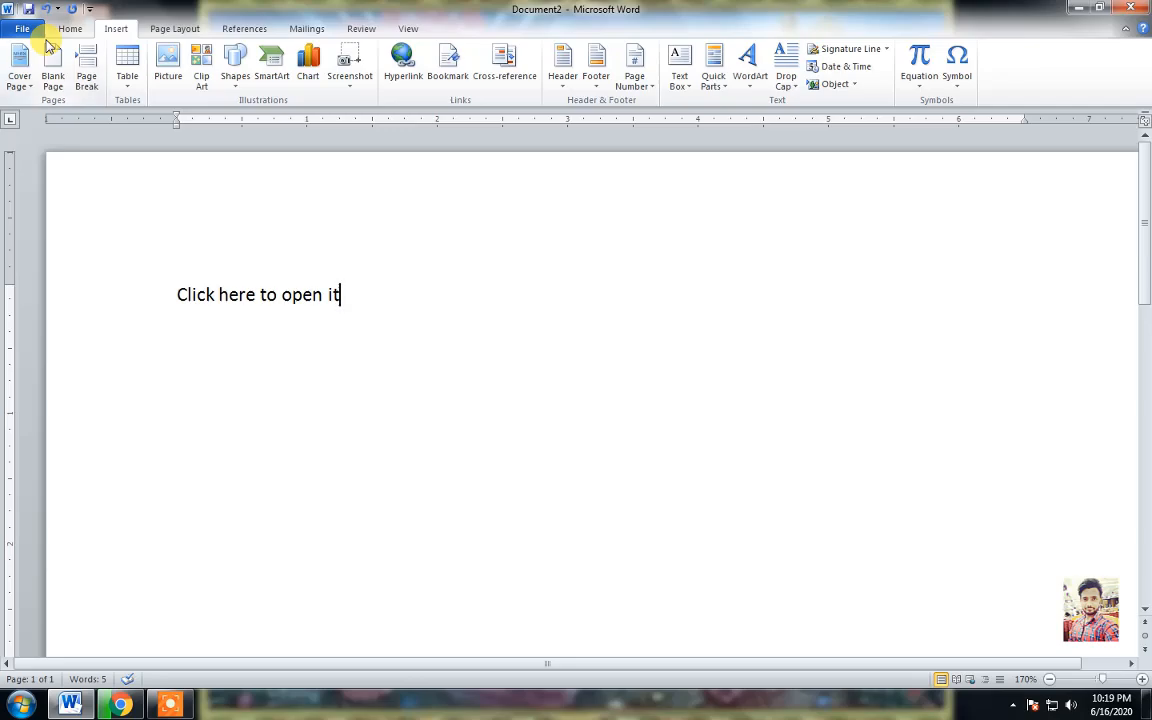
Step: Close the document without saving its changes
click(1141, 8)
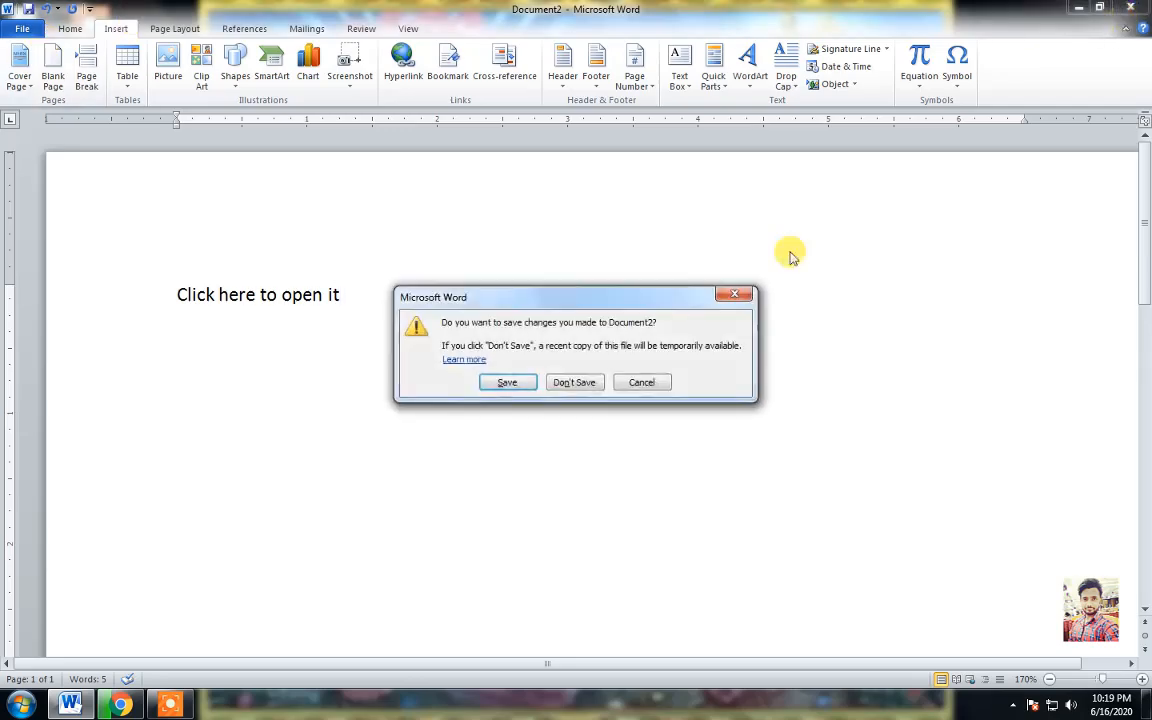
click(571, 384)
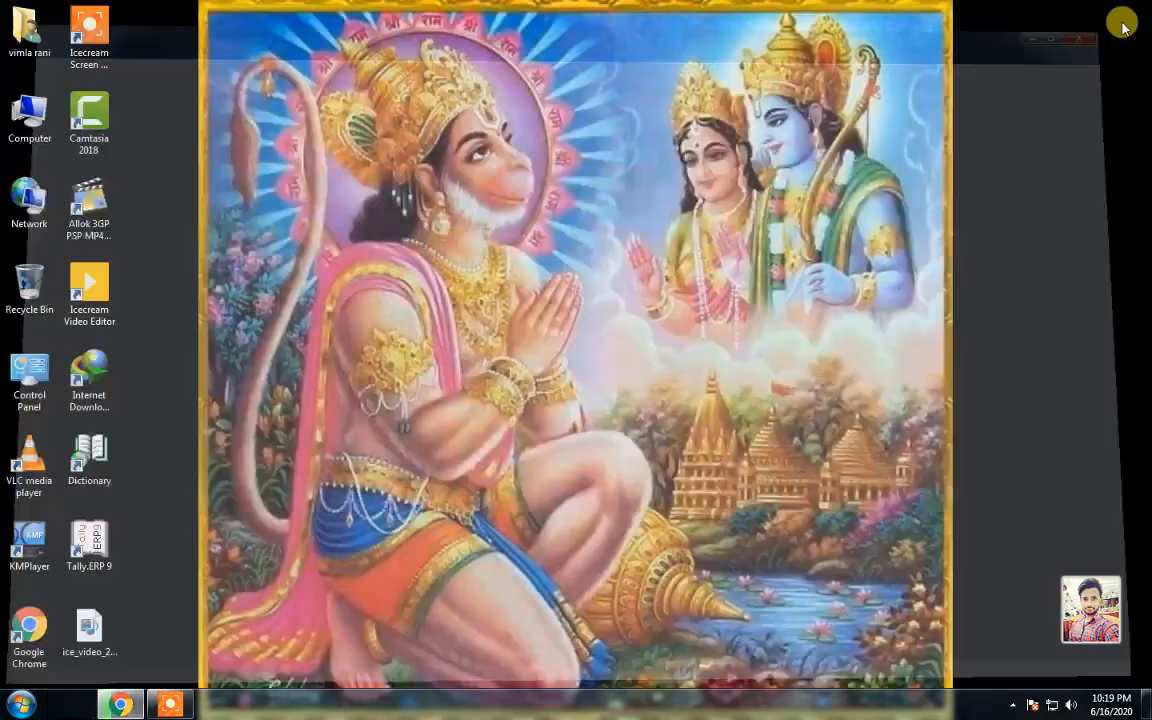